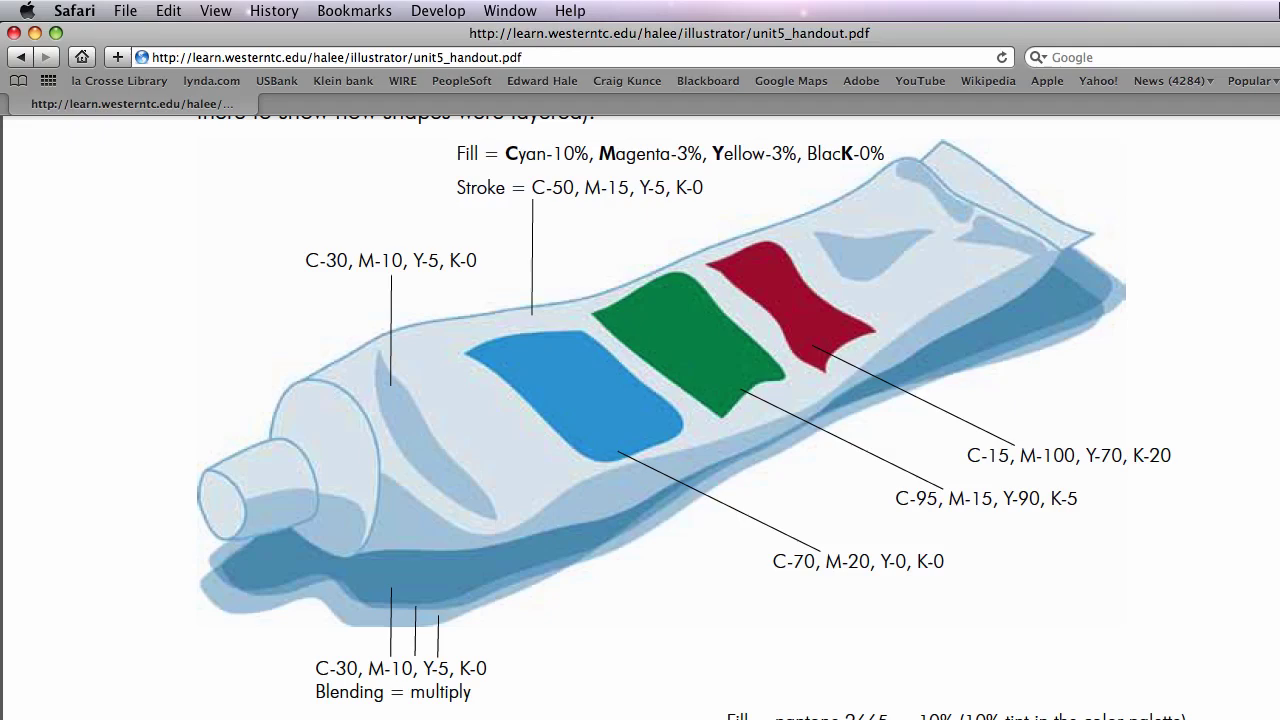
- Sketch the long, gently curving outline of the tube body with the Pencil tool
click(840, 700)
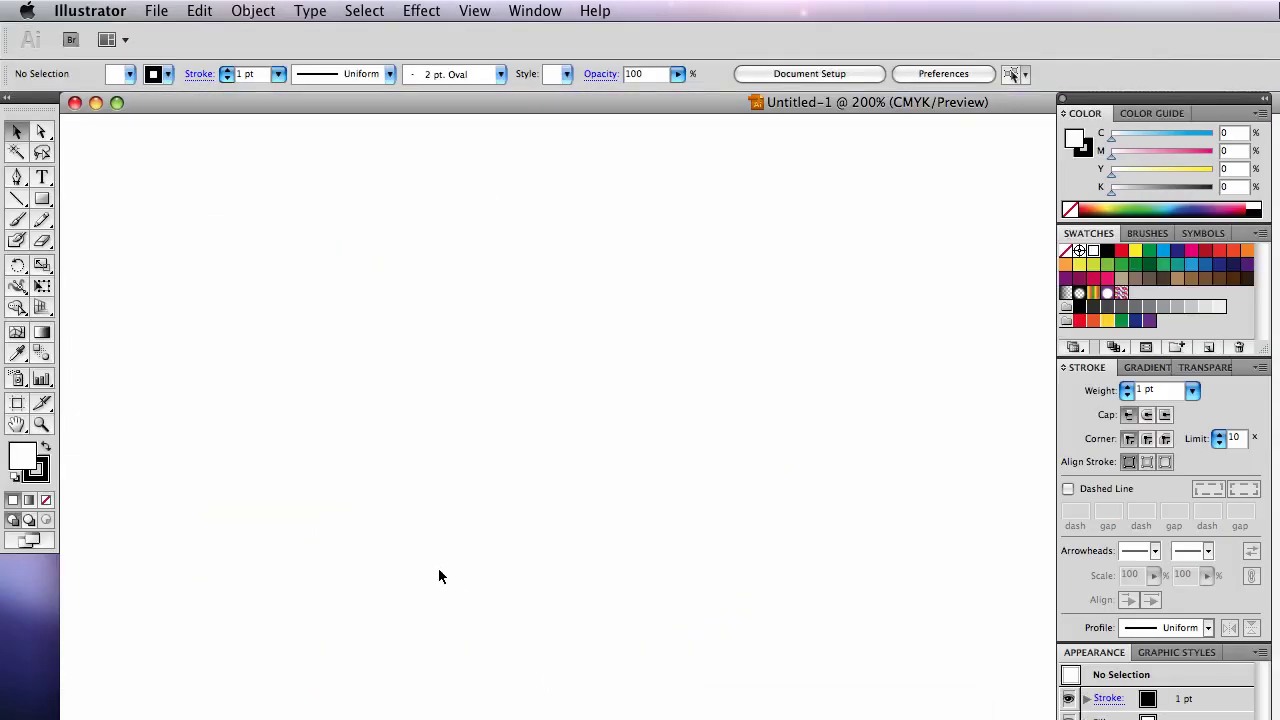
click(41, 219)
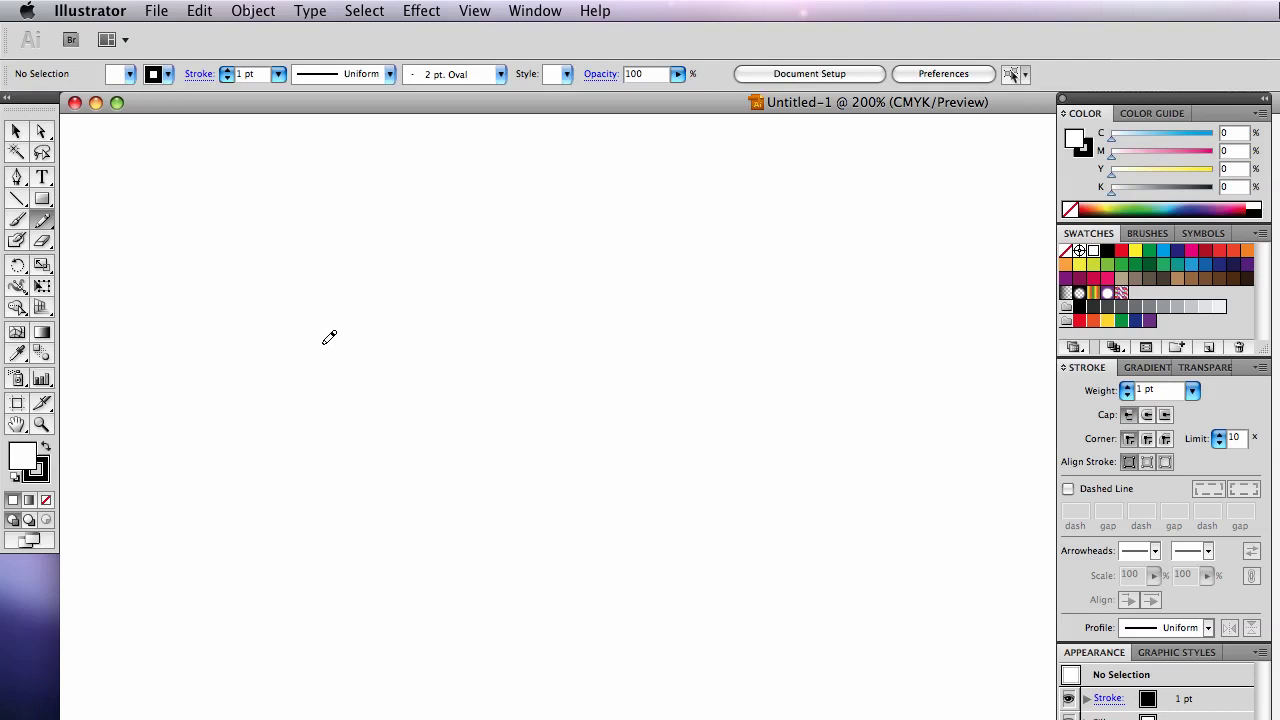
mouse_move(306, 334)
mouse_down()
mouse_move(417, 271)
mouse_move(694, 232)
mouse_move(774, 206)
mouse_move(902, 248)
mouse_move(855, 298)
mouse_move(750, 342)
mouse_move(558, 376)
mouse_move(372, 400)
mouse_move(306, 352)
mouse_up()
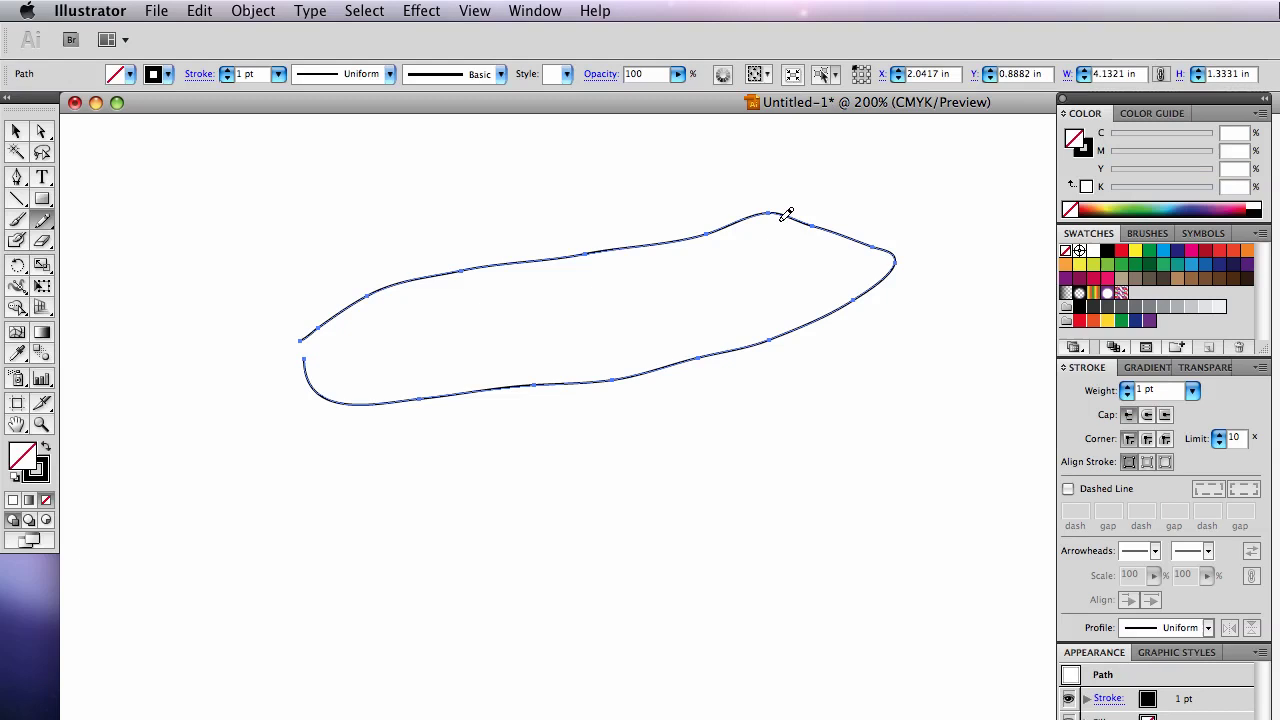
- Undo the extra looped stroke so only the single tube outline remains
mouse_move(780, 218)
mouse_down()
mouse_move(896, 261)
mouse_move(915, 249)
mouse_move(778, 212)
mouse_up()
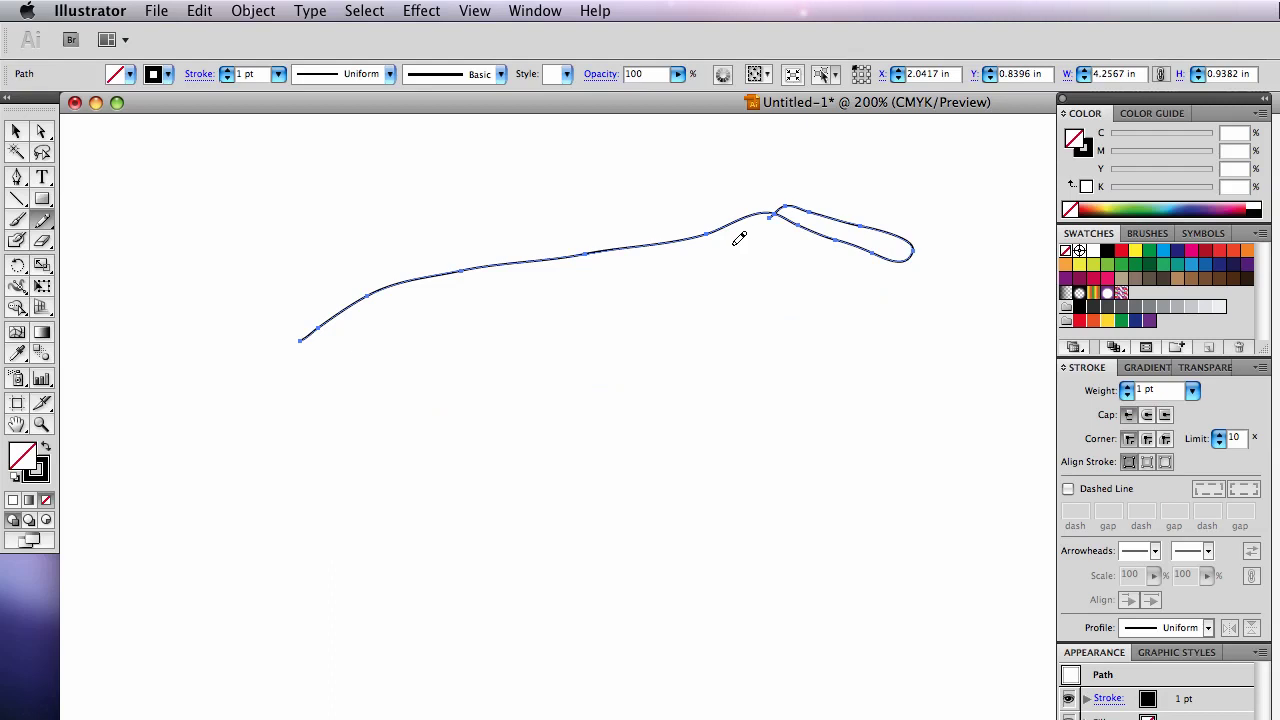
key(super+z)
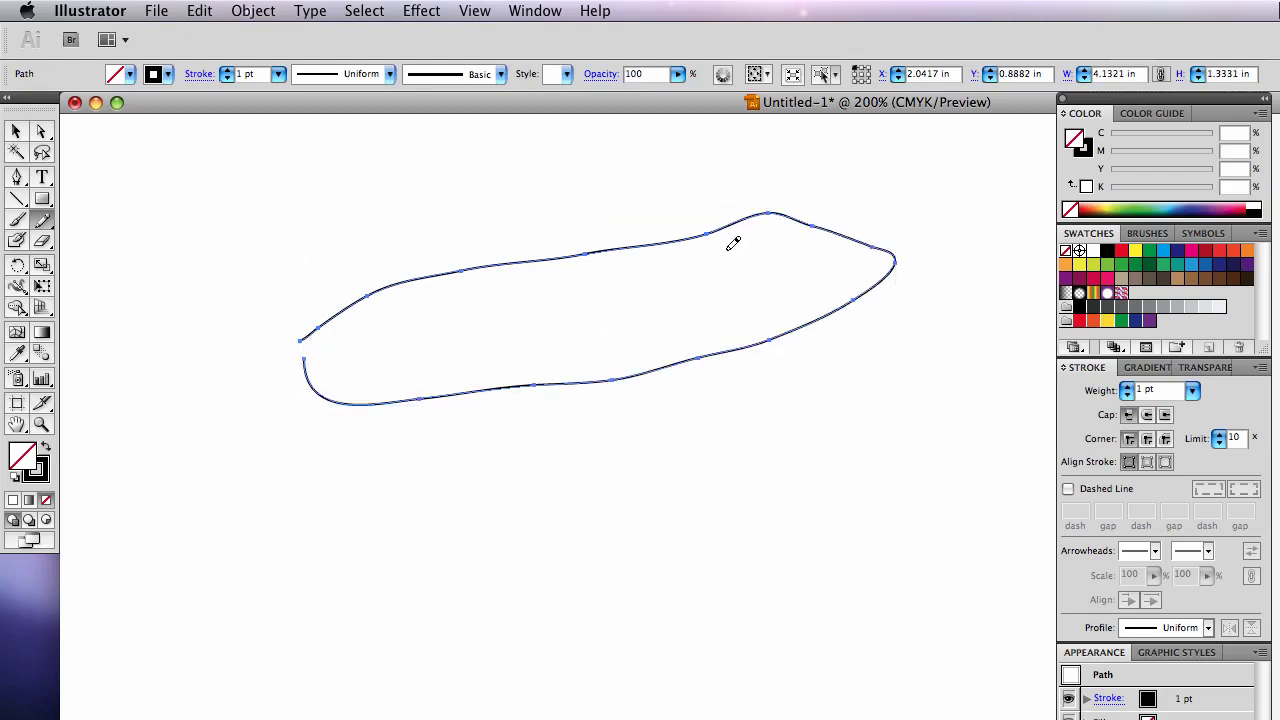
super+click(731, 197)
key(super+z)
key(super)
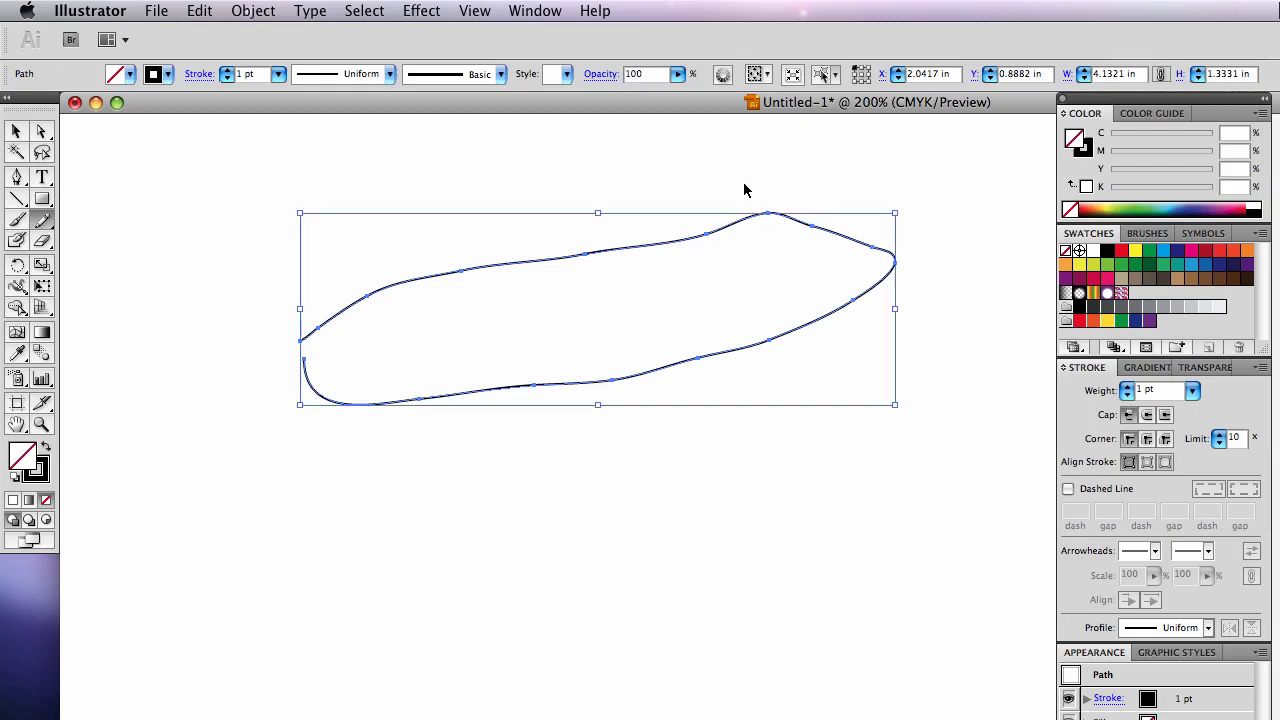
- Draw the crimped seal on the right end, and the shoulder oval and cap at the left end
super+click(744, 181)
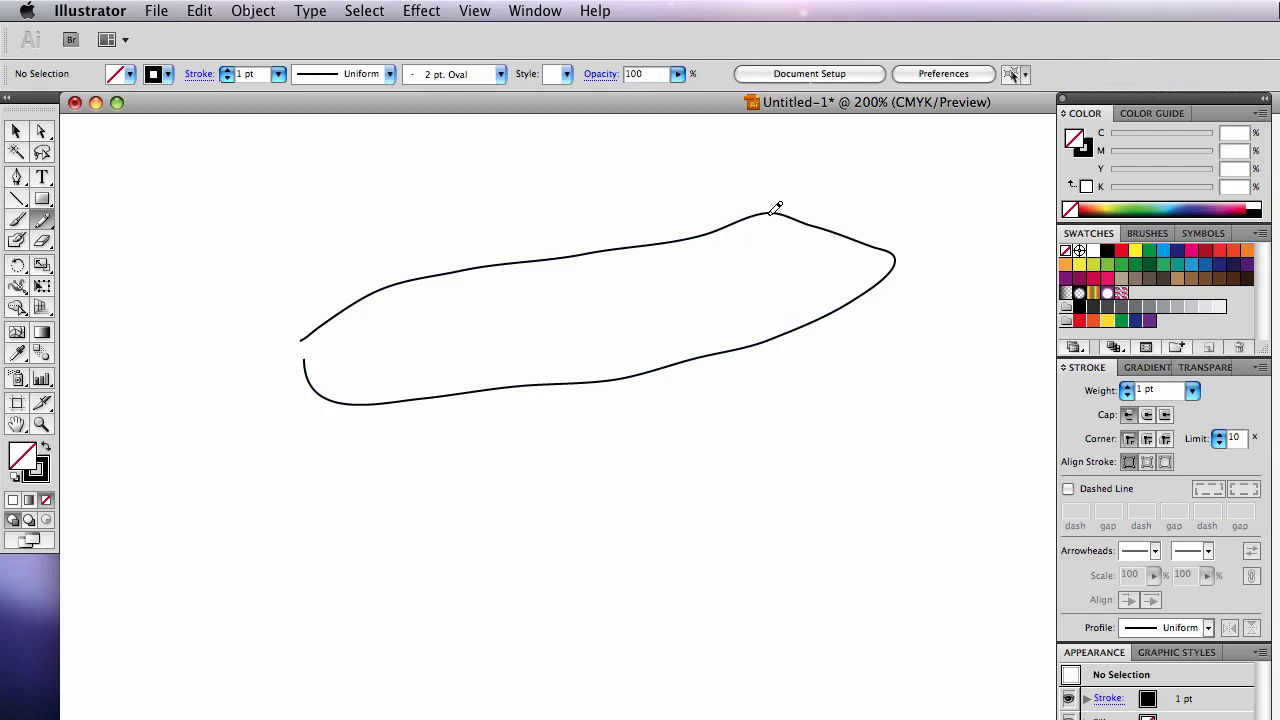
mouse_move(778, 211)
mouse_down()
mouse_move(907, 250)
mouse_move(860, 218)
mouse_move(792, 201)
mouse_move(763, 218)
mouse_up()
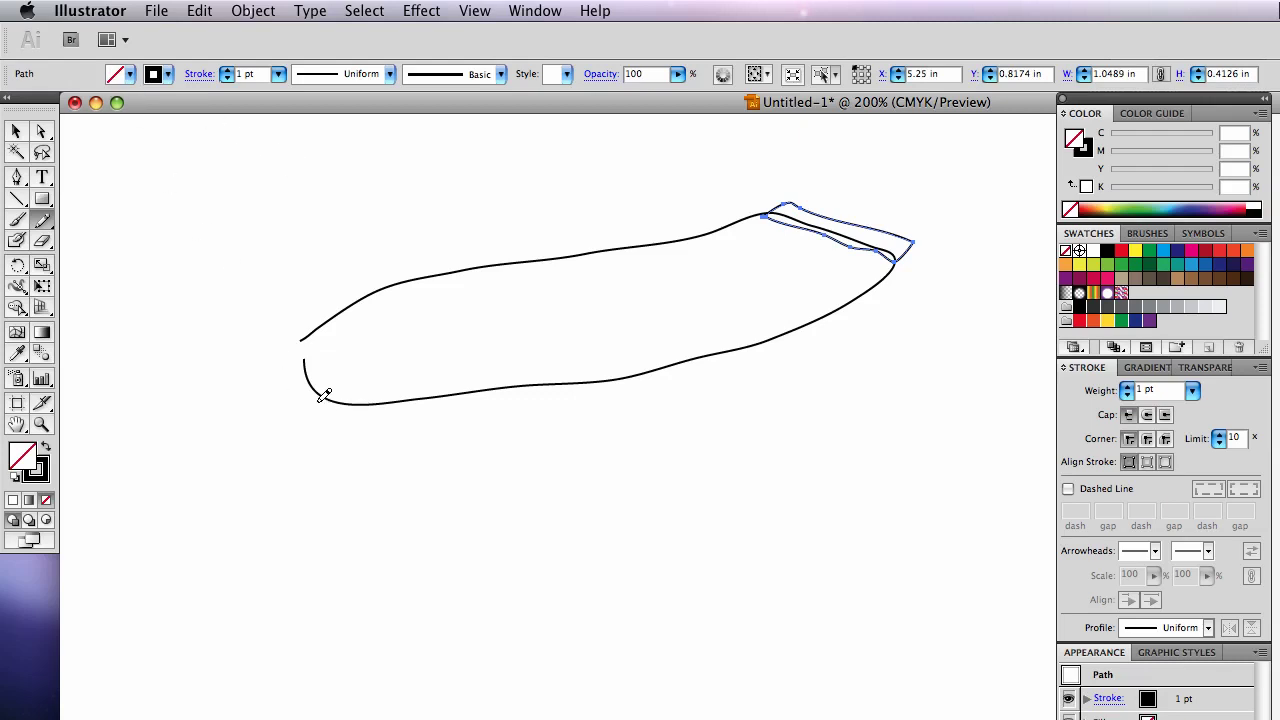
mouse_move(312, 387)
mouse_down()
mouse_move(330, 410)
mouse_move(366, 419)
mouse_move(414, 410)
mouse_move(402, 340)
mouse_move(357, 300)
mouse_move(320, 310)
mouse_move(303, 333)
mouse_up()
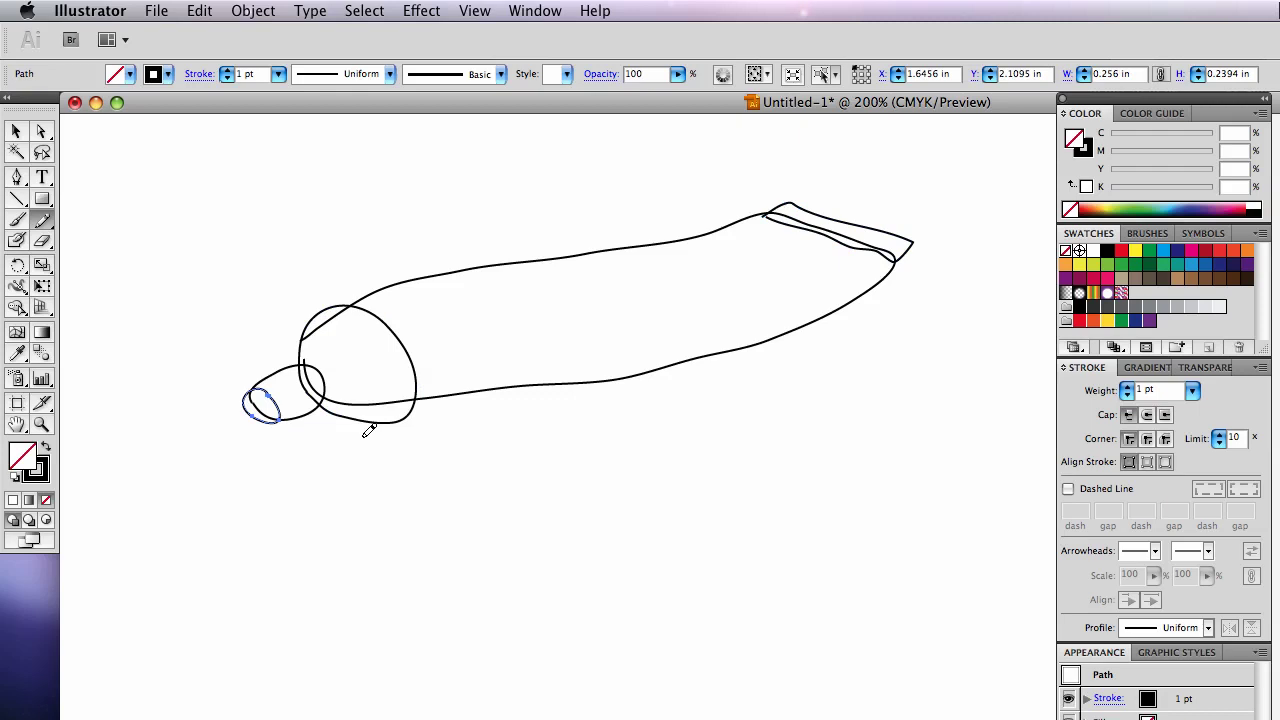
- Reshape the cap's end ellipse into a rounder oval, then fill every tube shape with white
key(a)
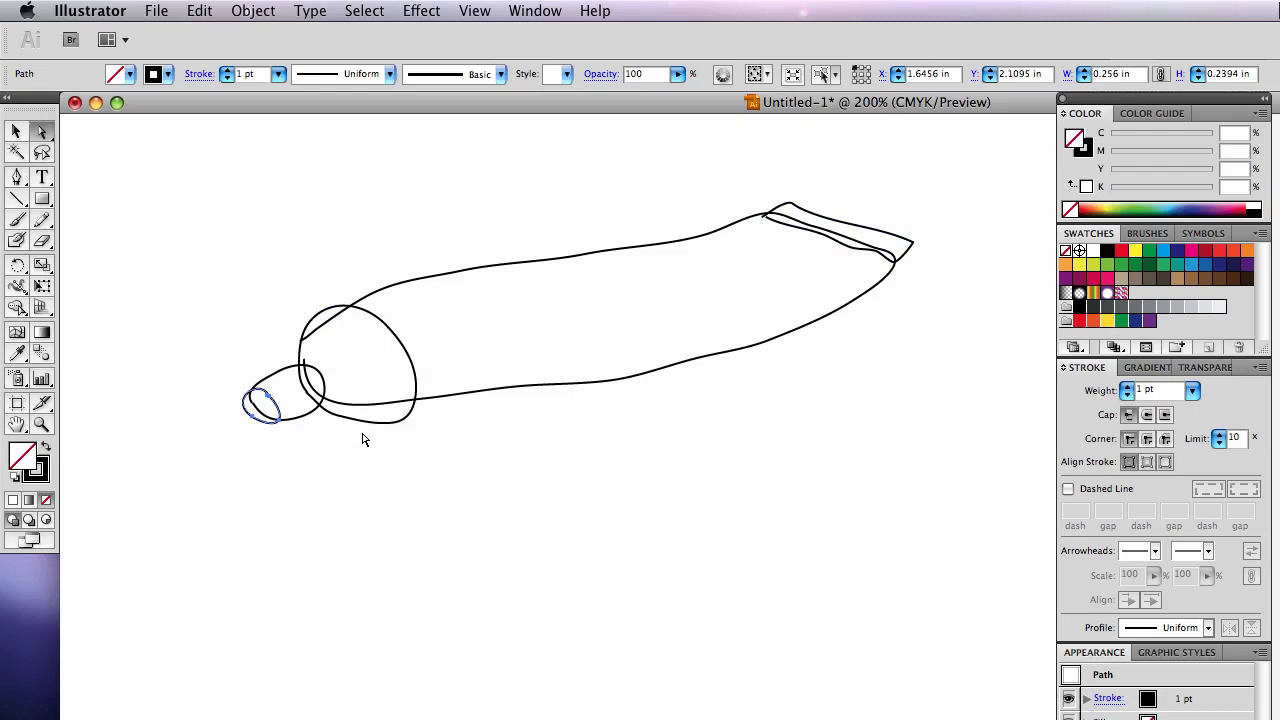
click(367, 404)
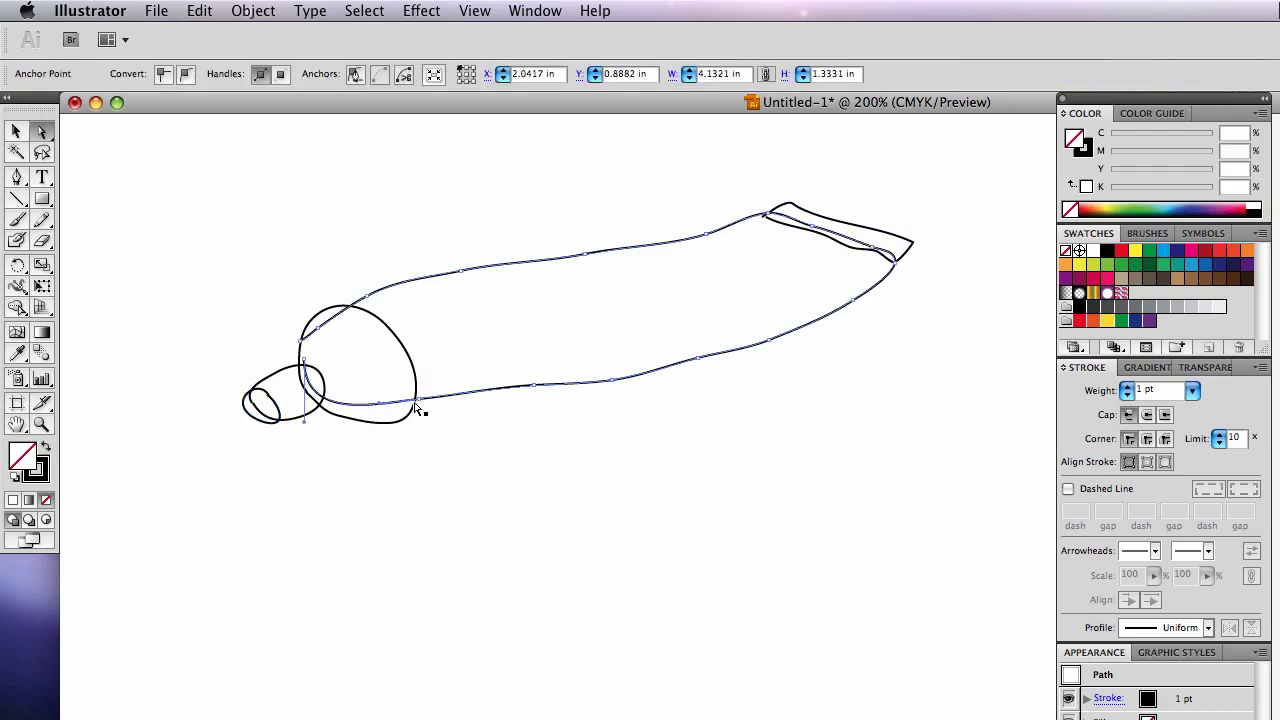
click(409, 422)
click(244, 401)
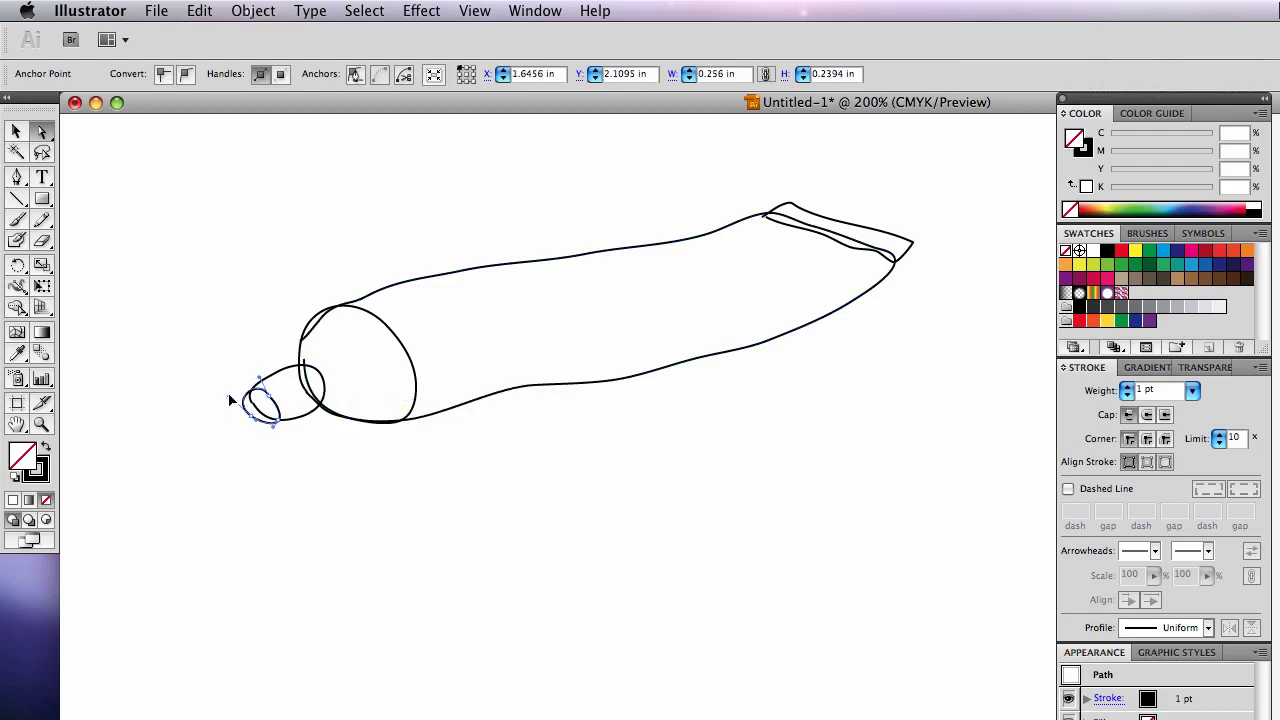
drag(230, 394, 229, 389)
drag(229, 187, 880, 442)
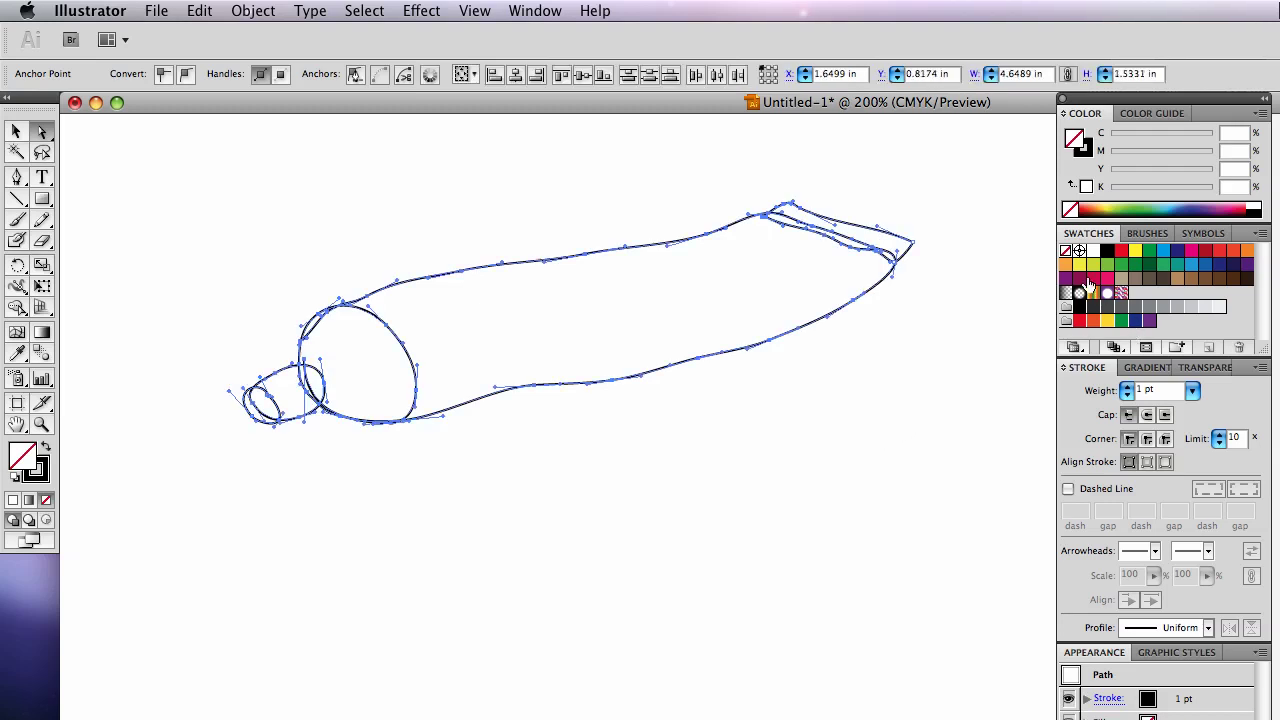
click(1093, 251)
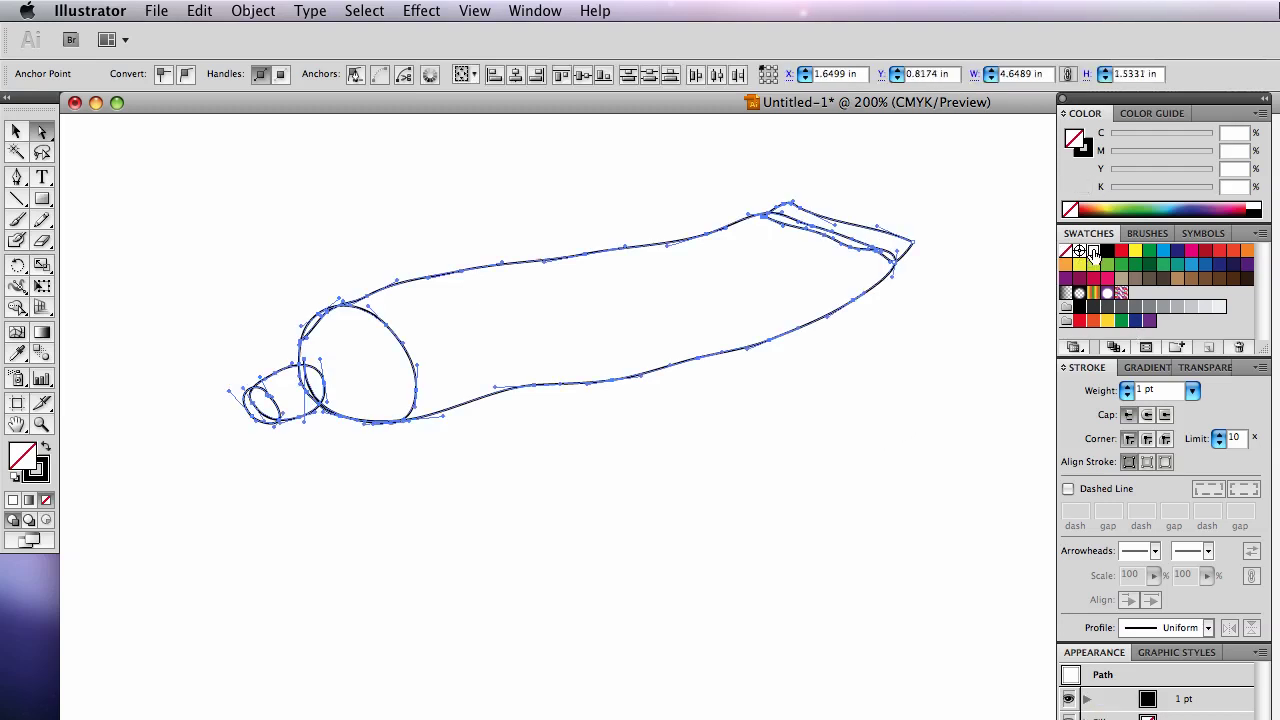
- Join the crimped end's two open endpoints to close it into a complete shape
click(960, 300)
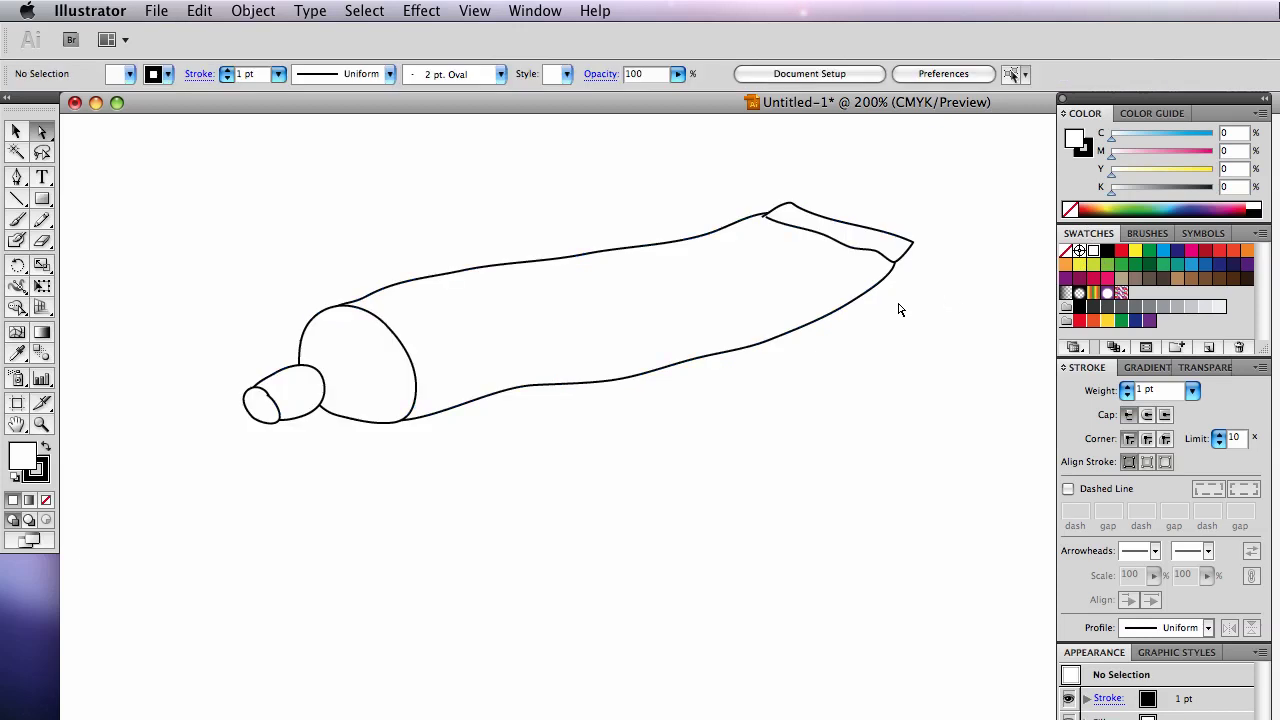
click(843, 240)
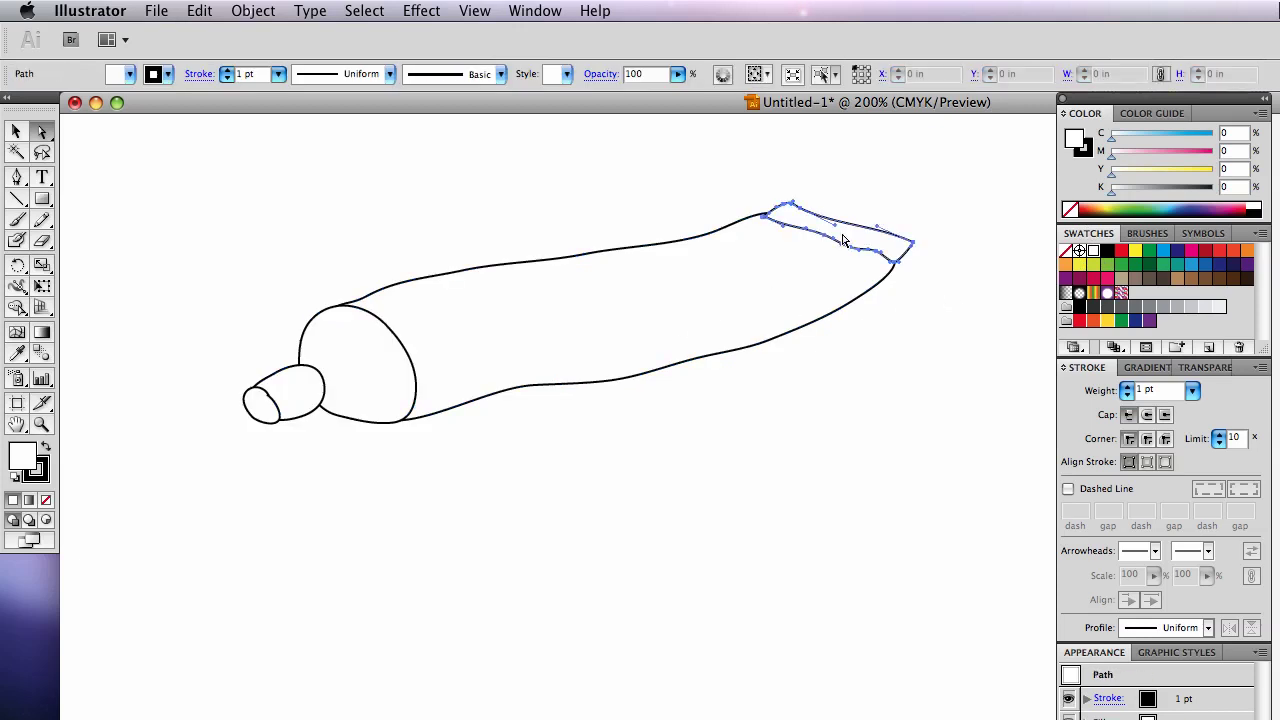
click(843, 240)
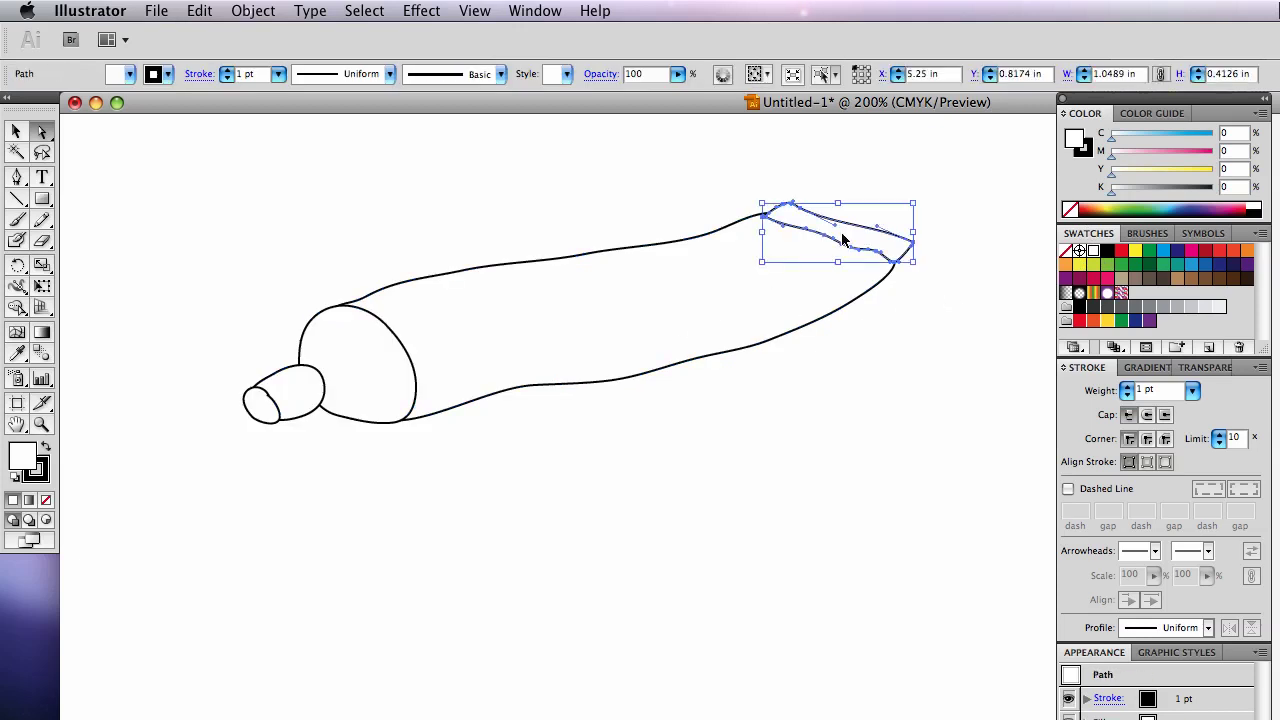
key(super+j)
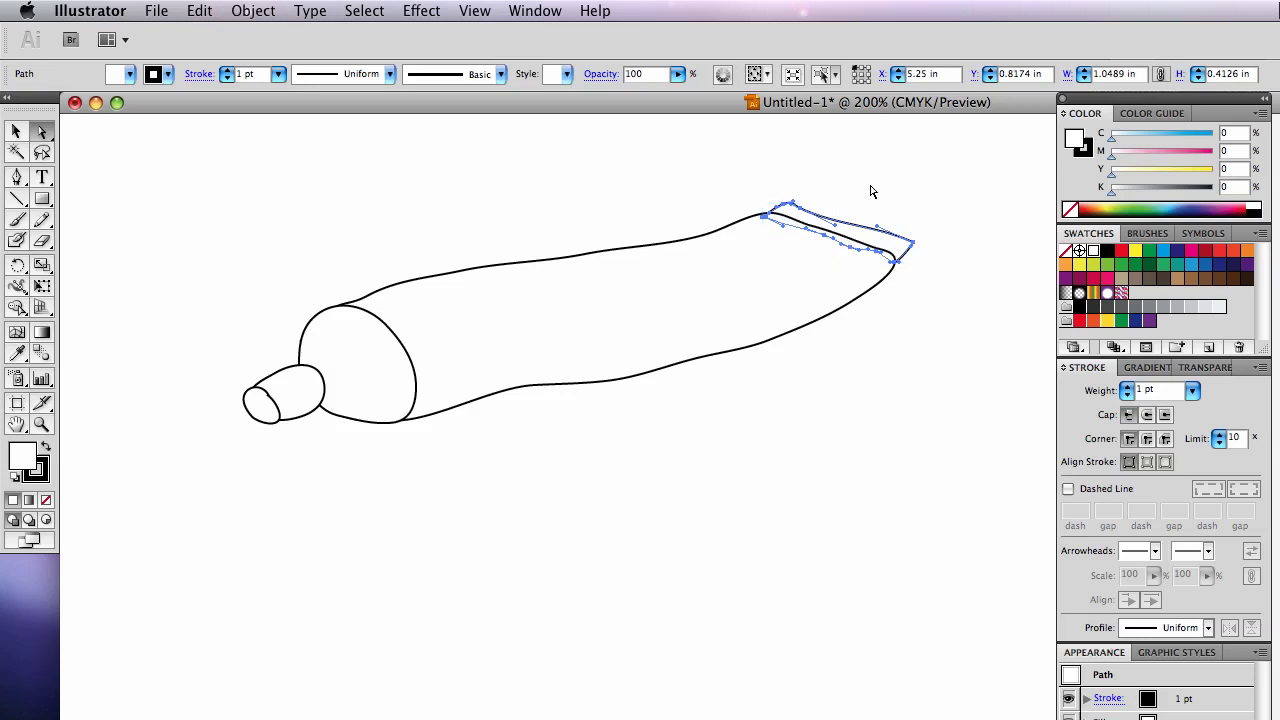
- Select the cap's small end ellipse and switch to the handout in Safari
click(871, 186)
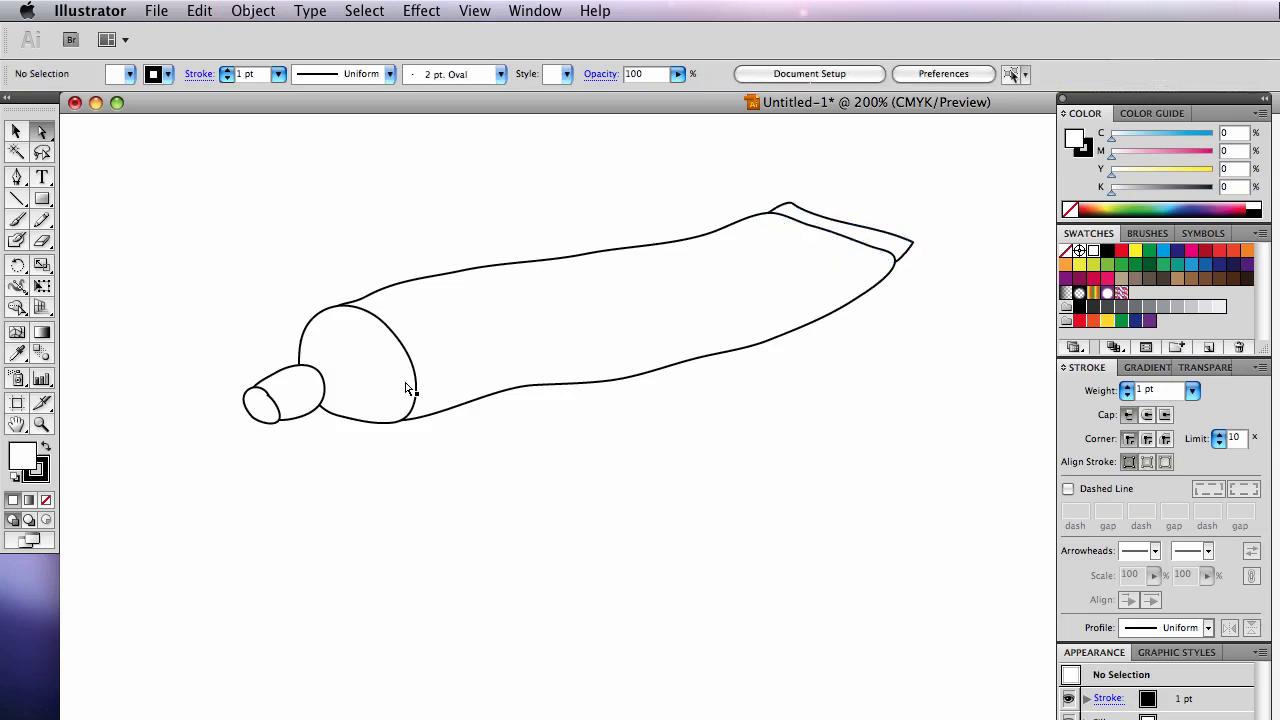
click(310, 397)
click(256, 416)
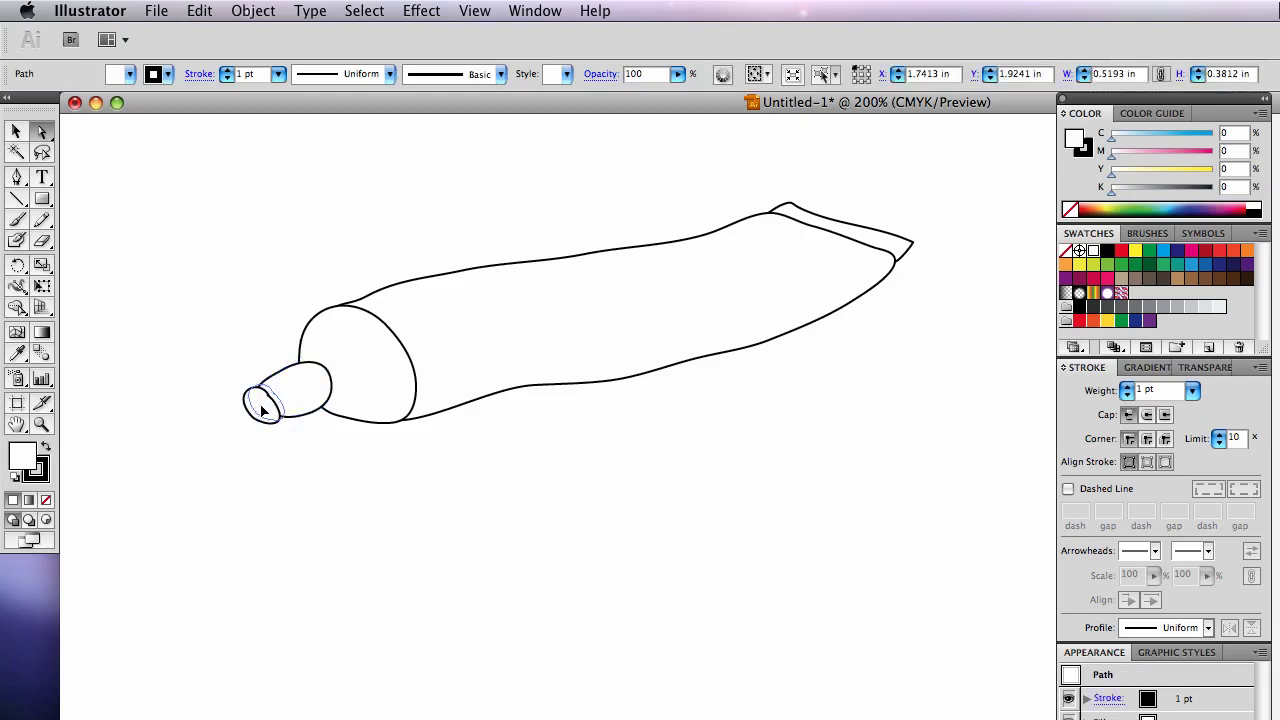
key(super+Tab)
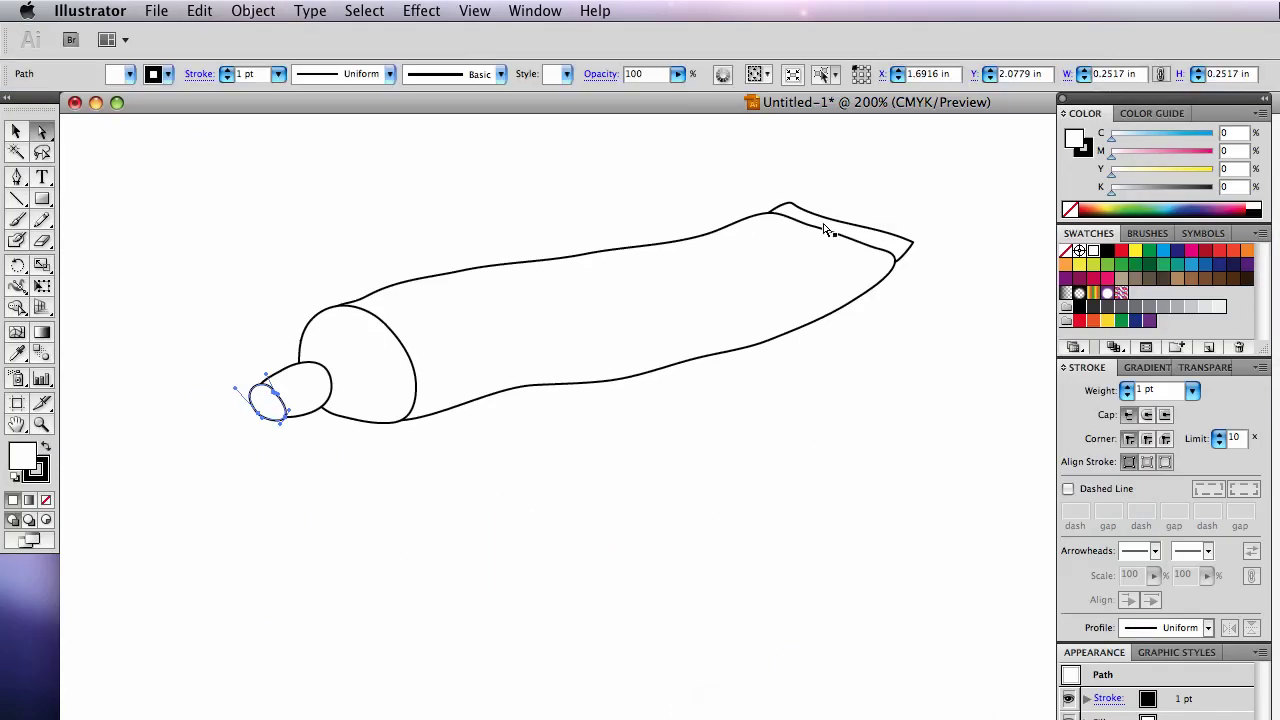
- Fill all the tube shapes with pale blue CMYK C10 M3 Y3 K0
drag(229, 196, 931, 476)
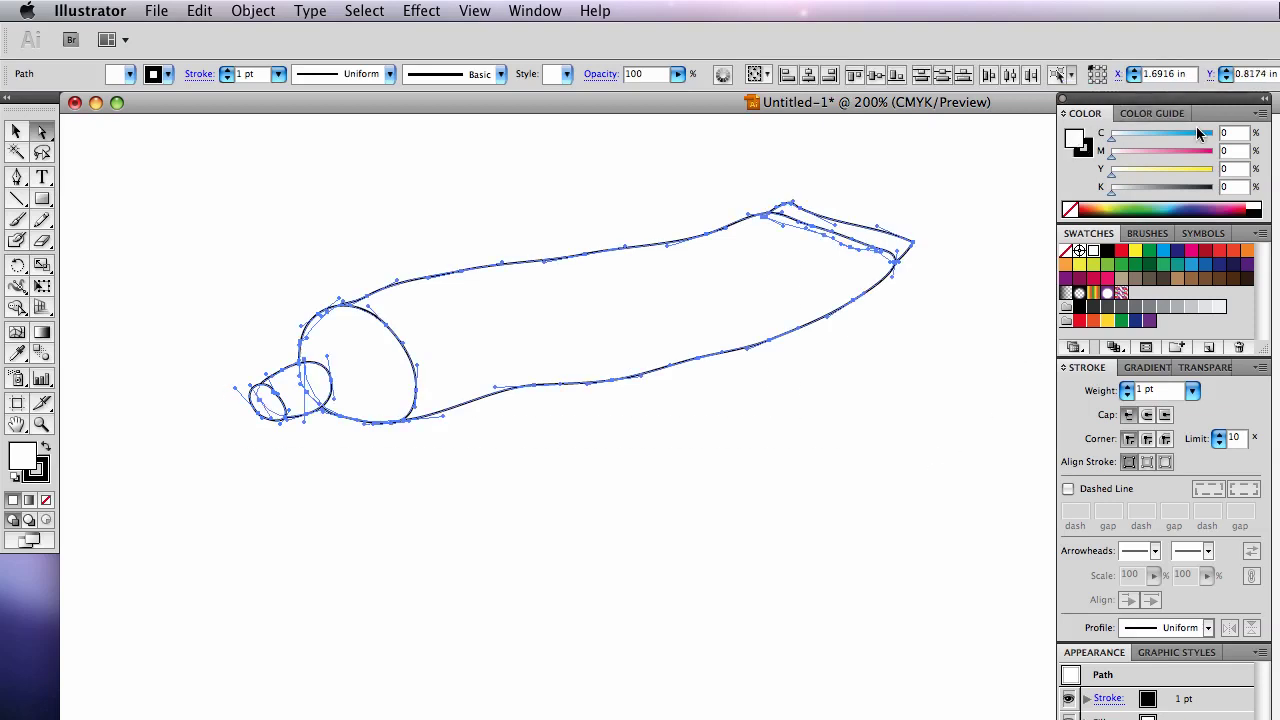
click(1263, 118)
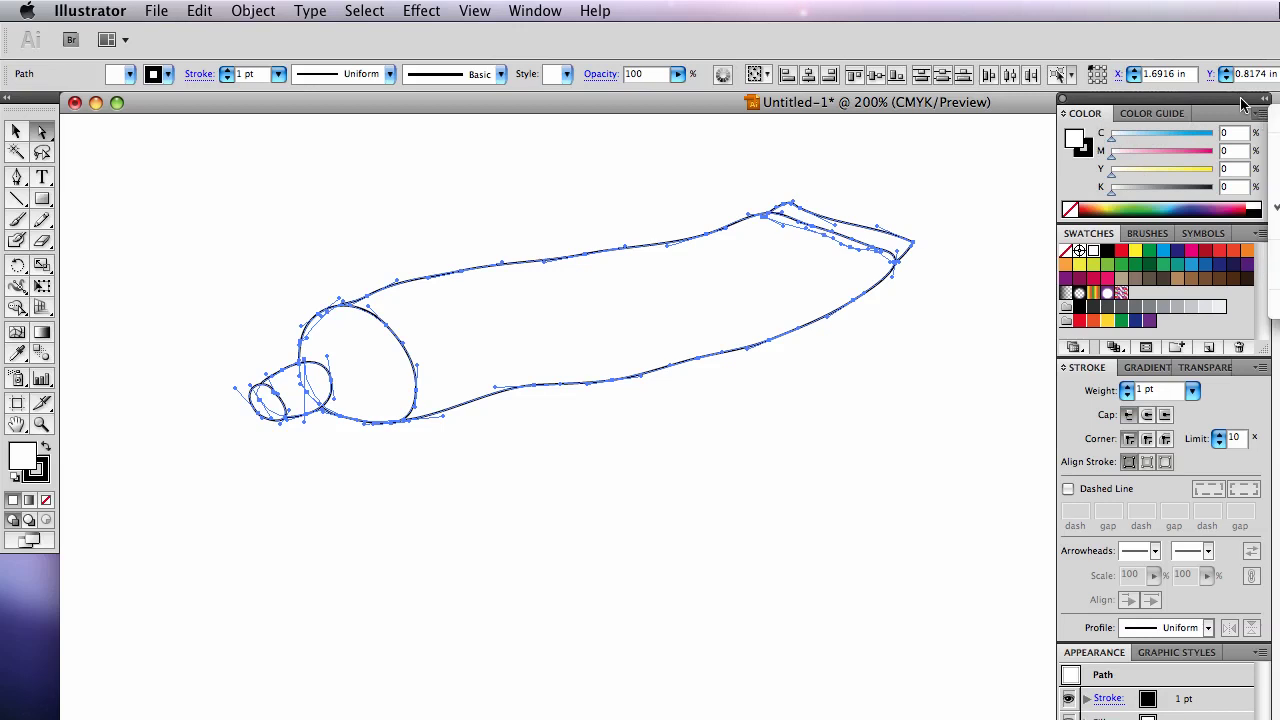
drag(1070, 103, 929, 103)
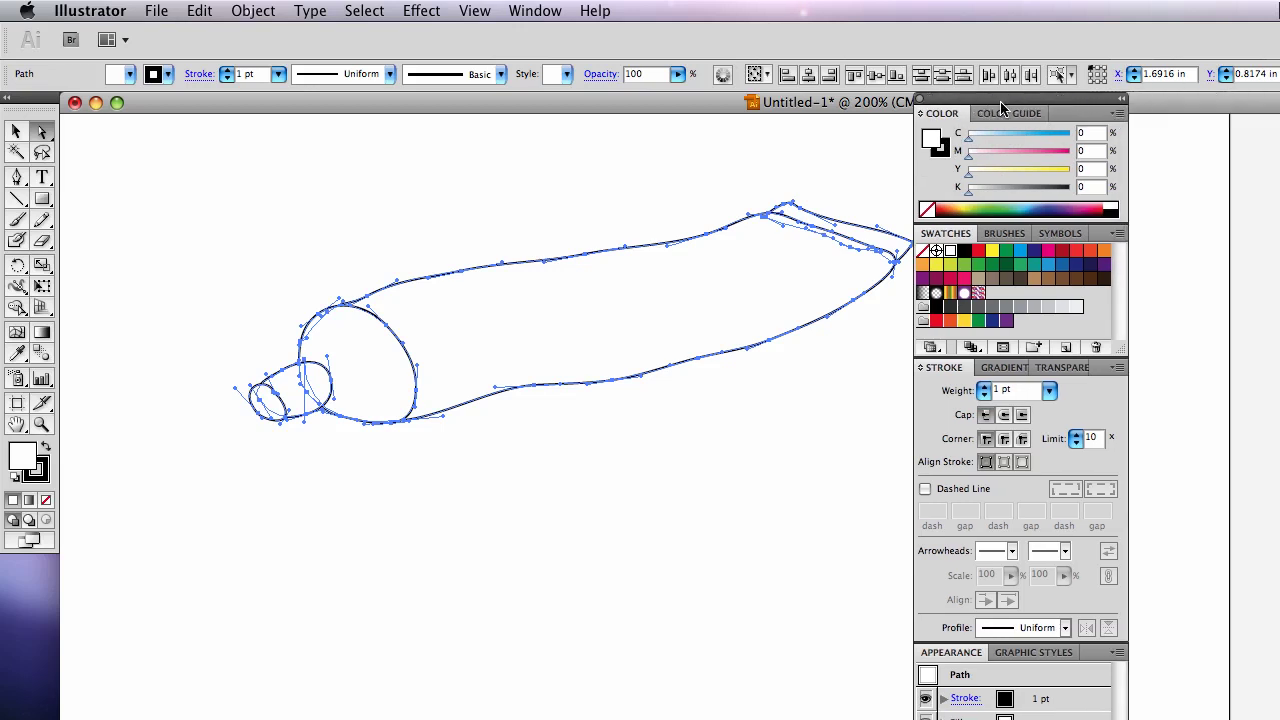
click(1117, 113)
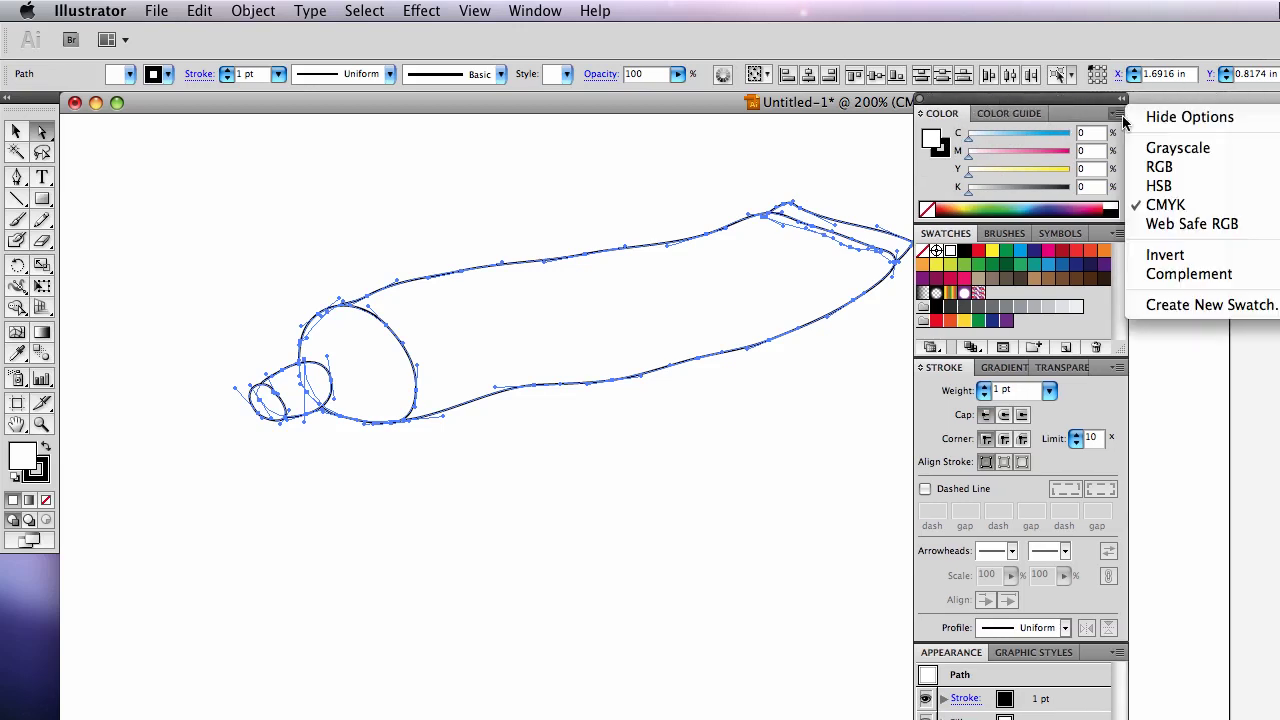
click(1165, 204)
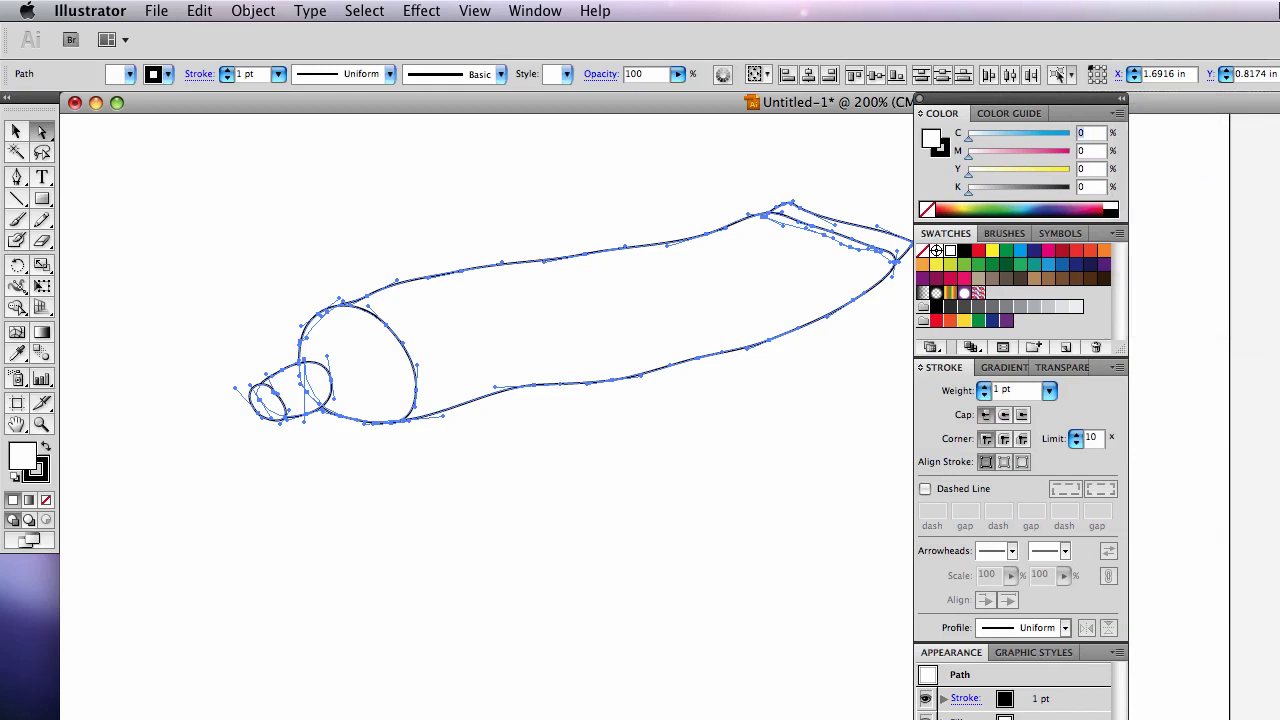
text(10)
key(Tab)
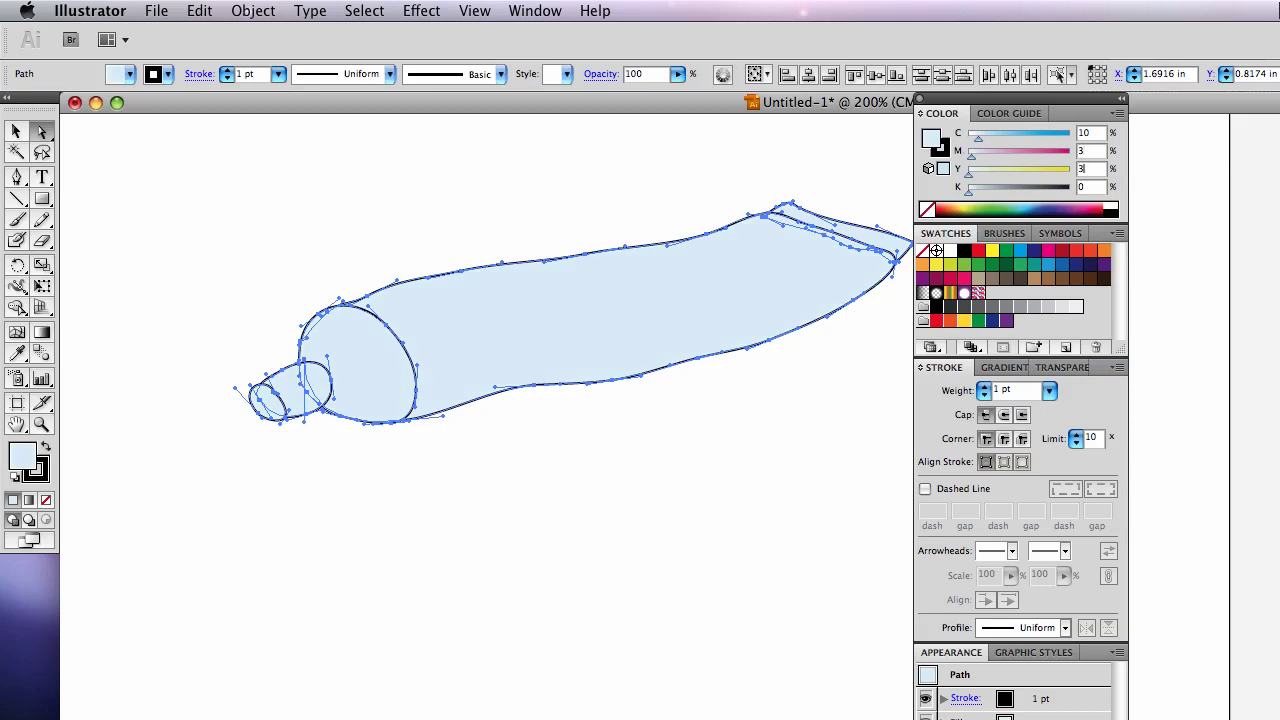
text(3)
key(Tab)
- Reselect the tube body and recheck the handout in Safari before returning to Illustrator
click(692, 205)
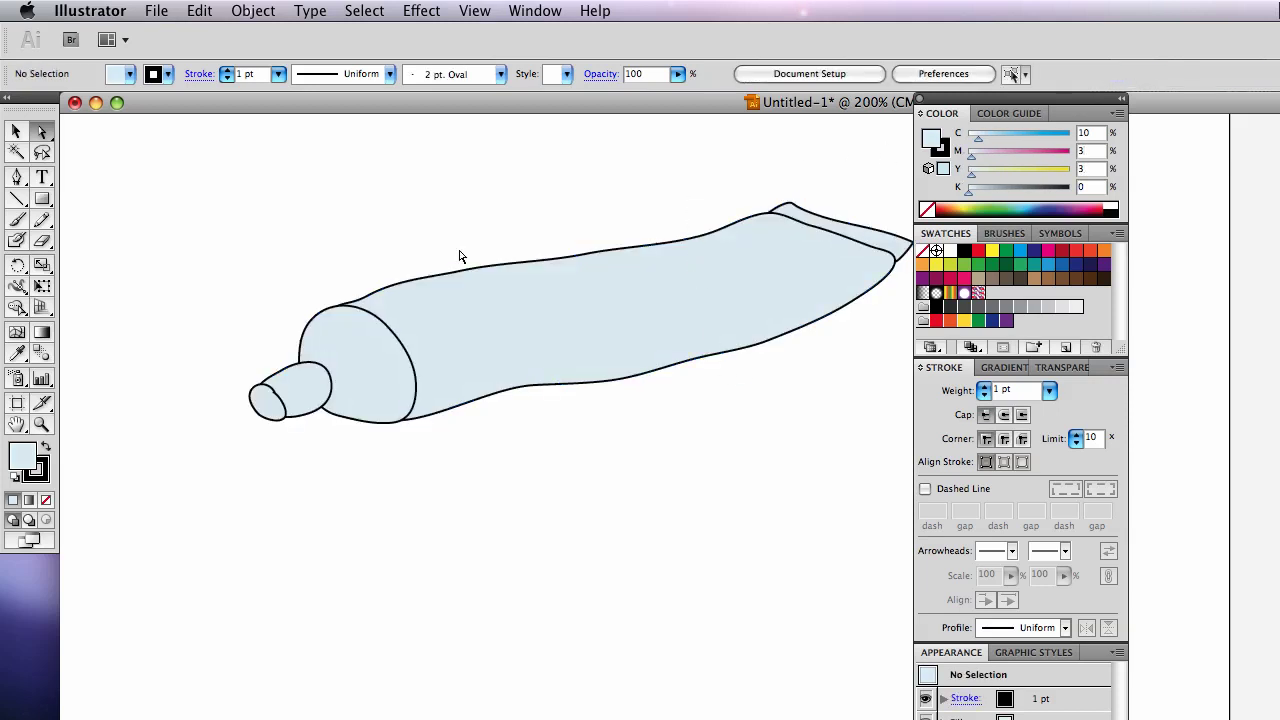
drag(857, 184, 184, 458)
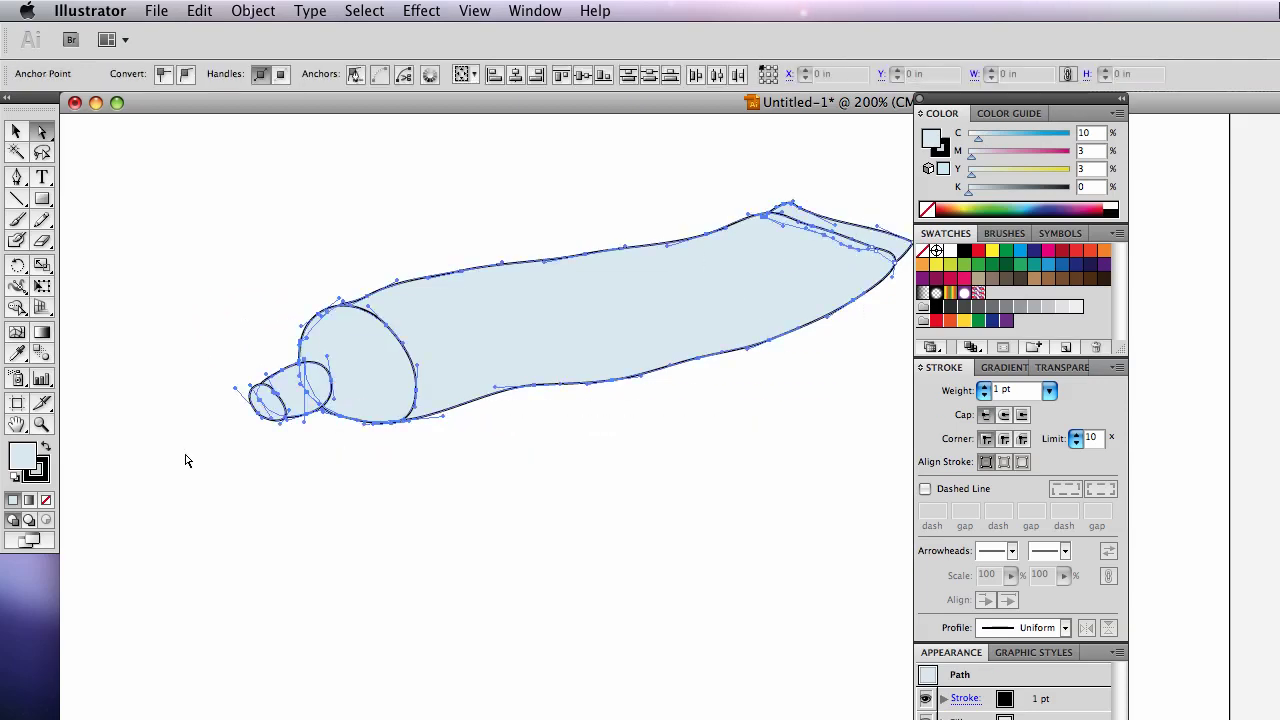
key(super+Tab)
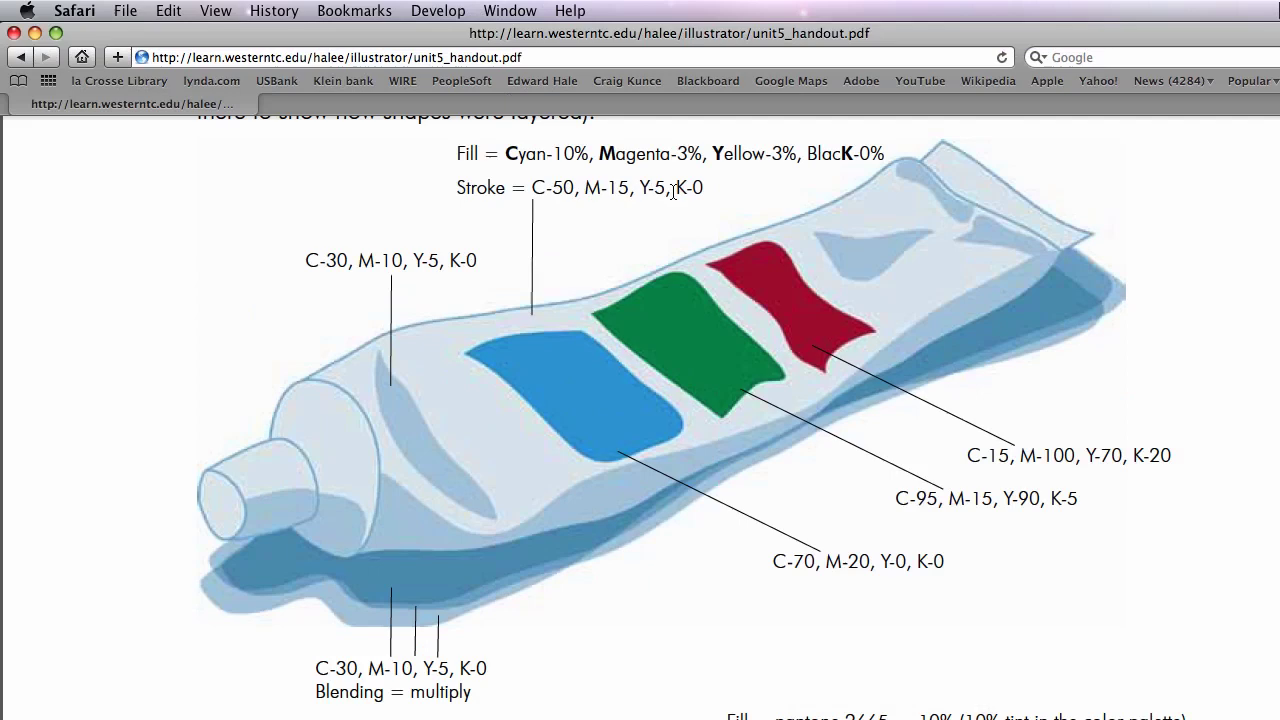
key(super+Tab)
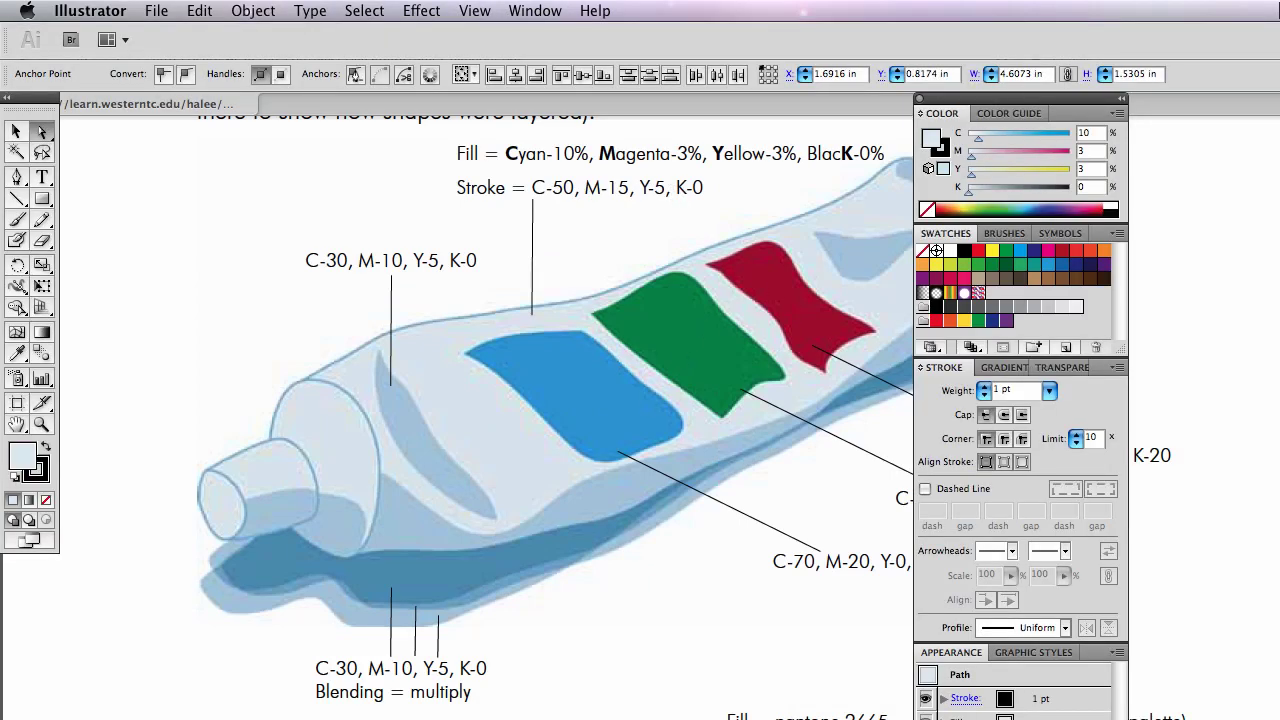
- Change the selected tube outlines' stroke from black to light blue C50 M15 Y5 K0
key(super+Tab)
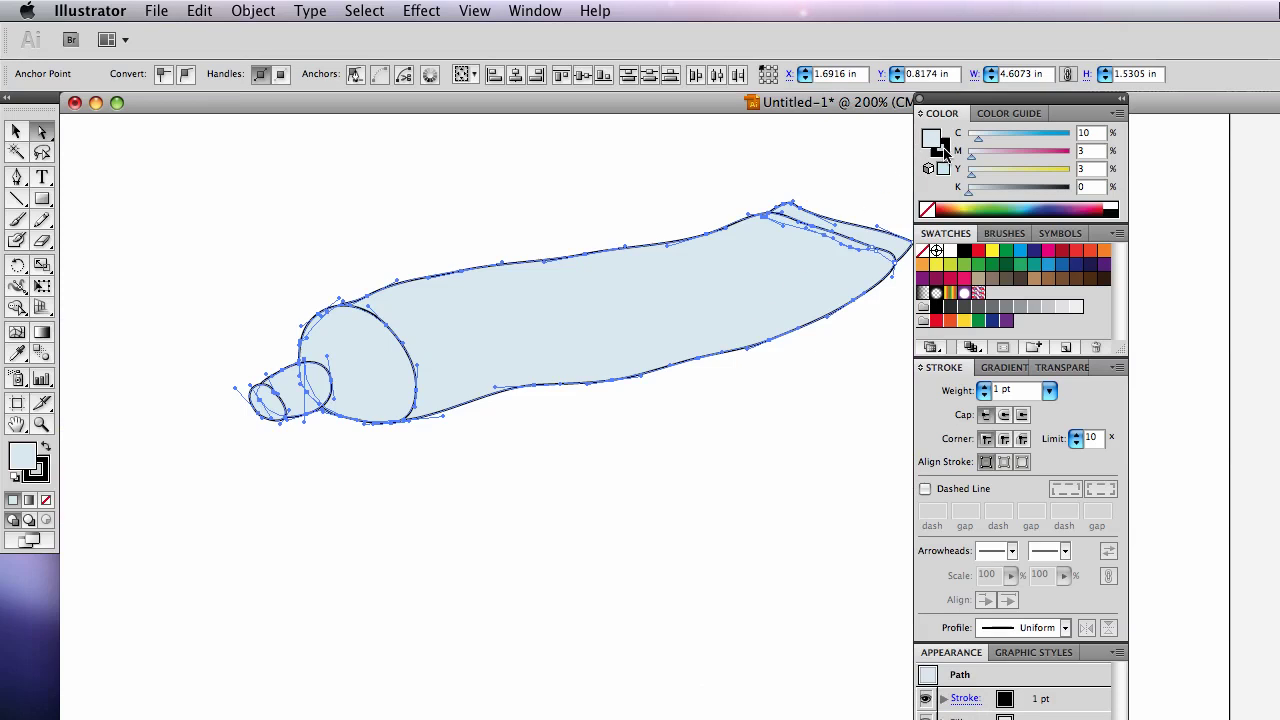
click(943, 152)
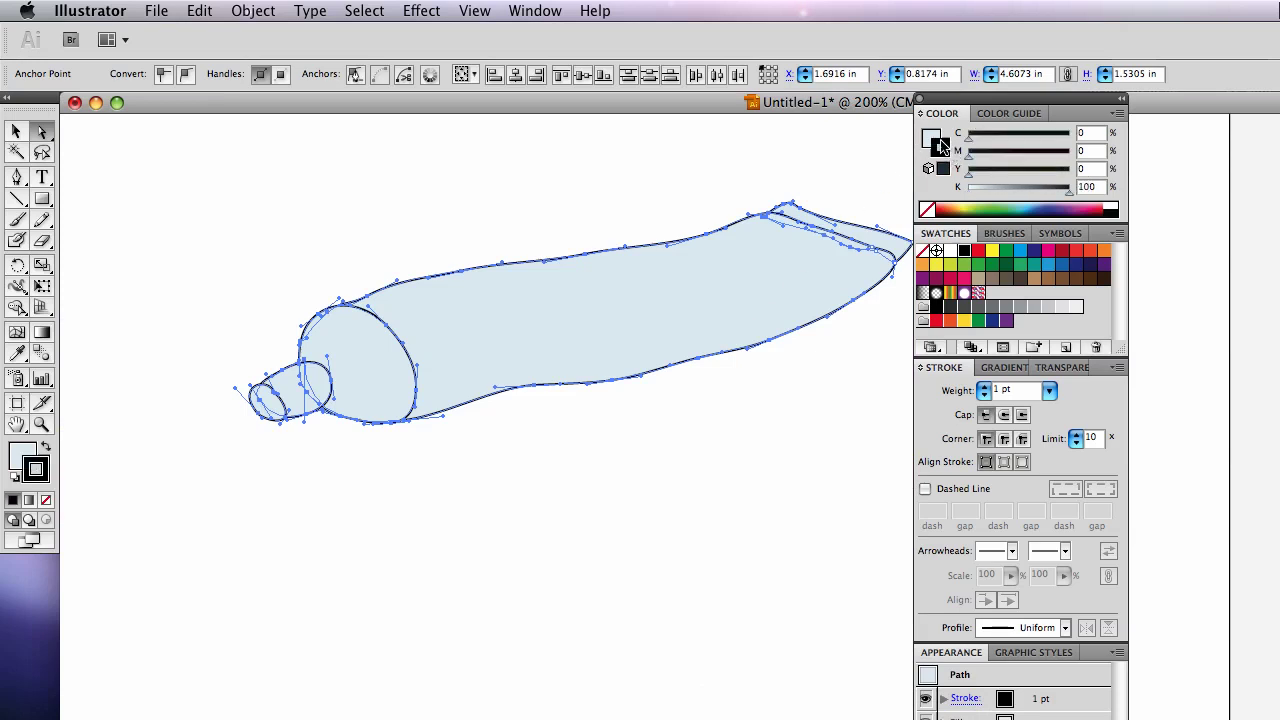
click(1103, 134)
text(50)
key(Tab)
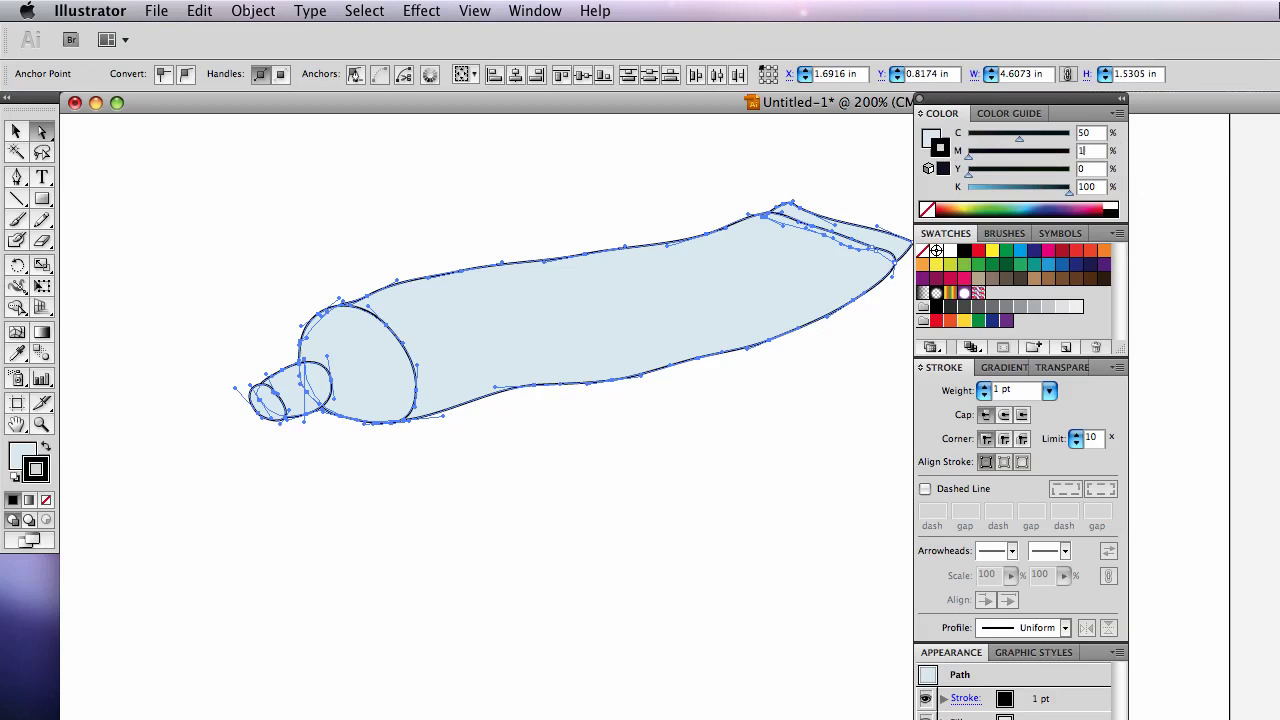
key(Tab)
key(Tab)
text(0)
key(Return)
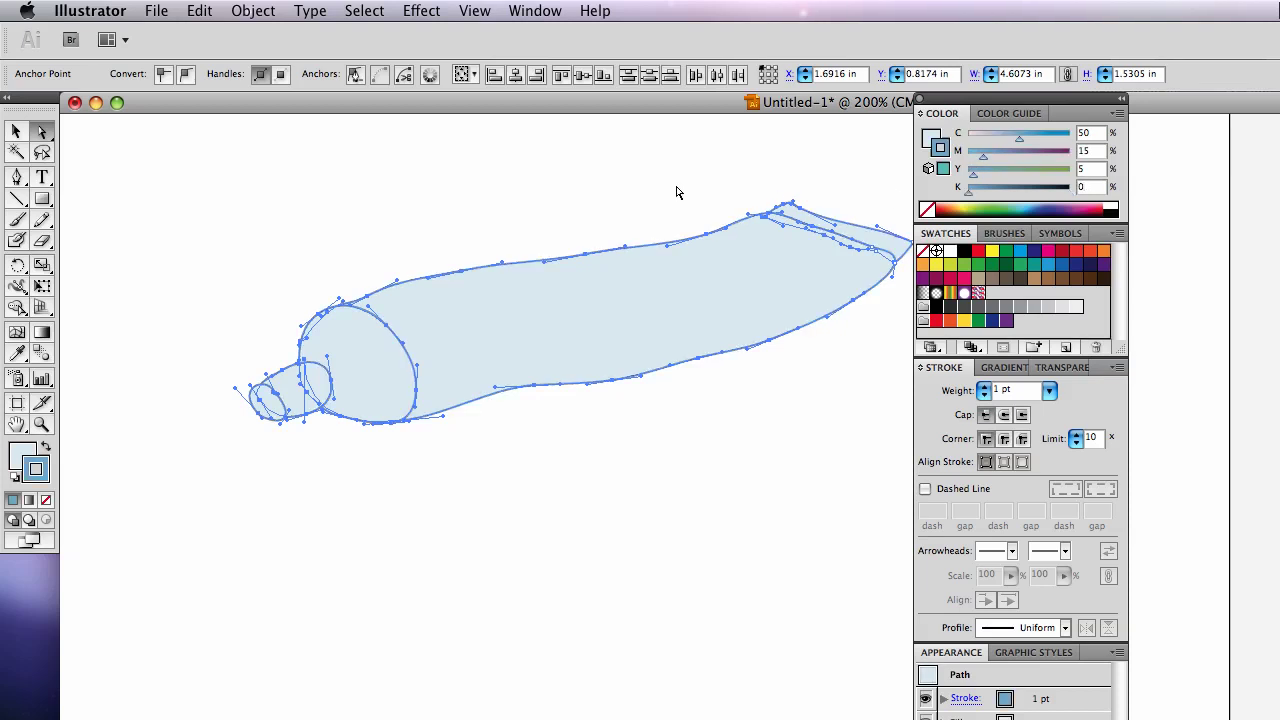
click(648, 204)
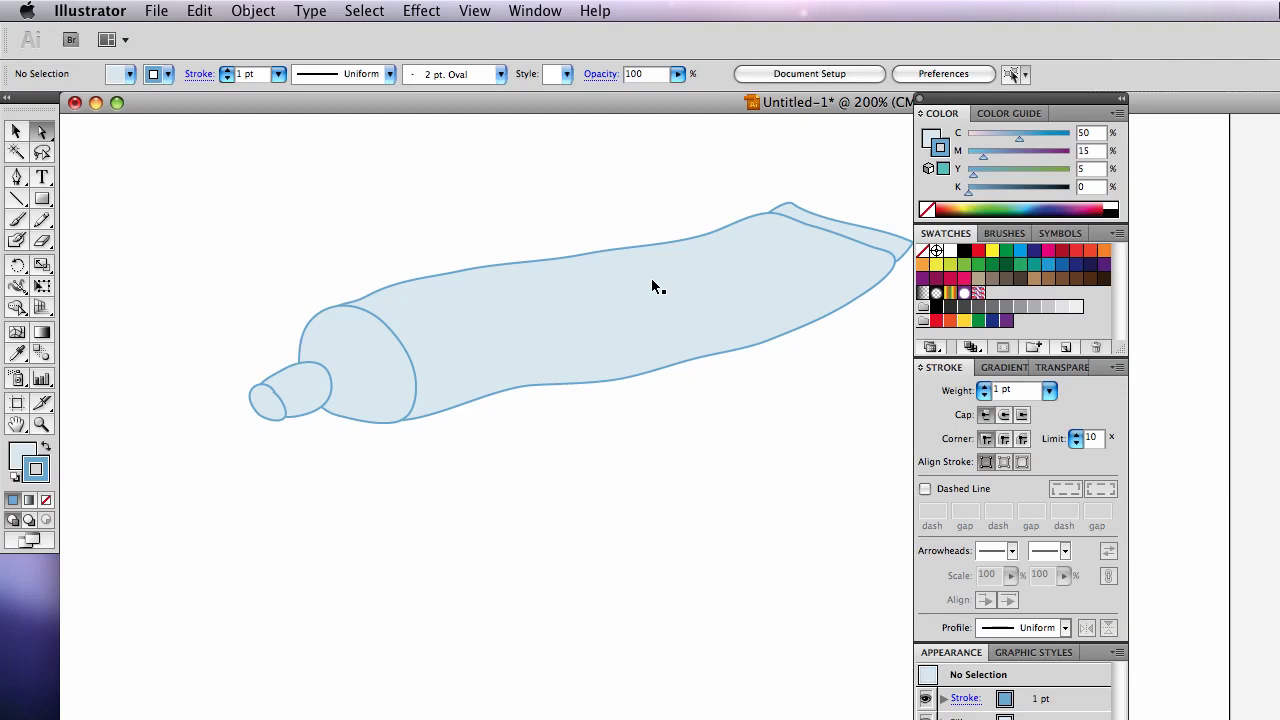
- Review the handout's shading colours and multiply blending in Safari, then return to Illustrator
key(super+Tab)
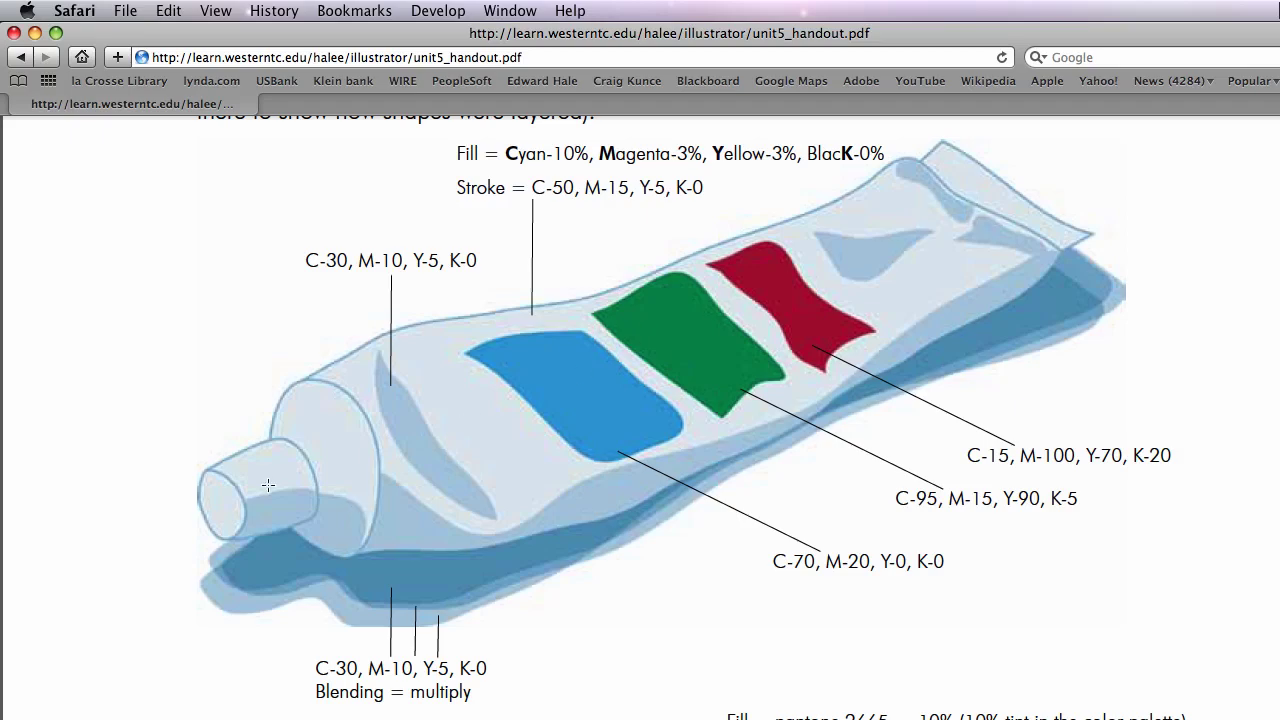
key(super+Tab)
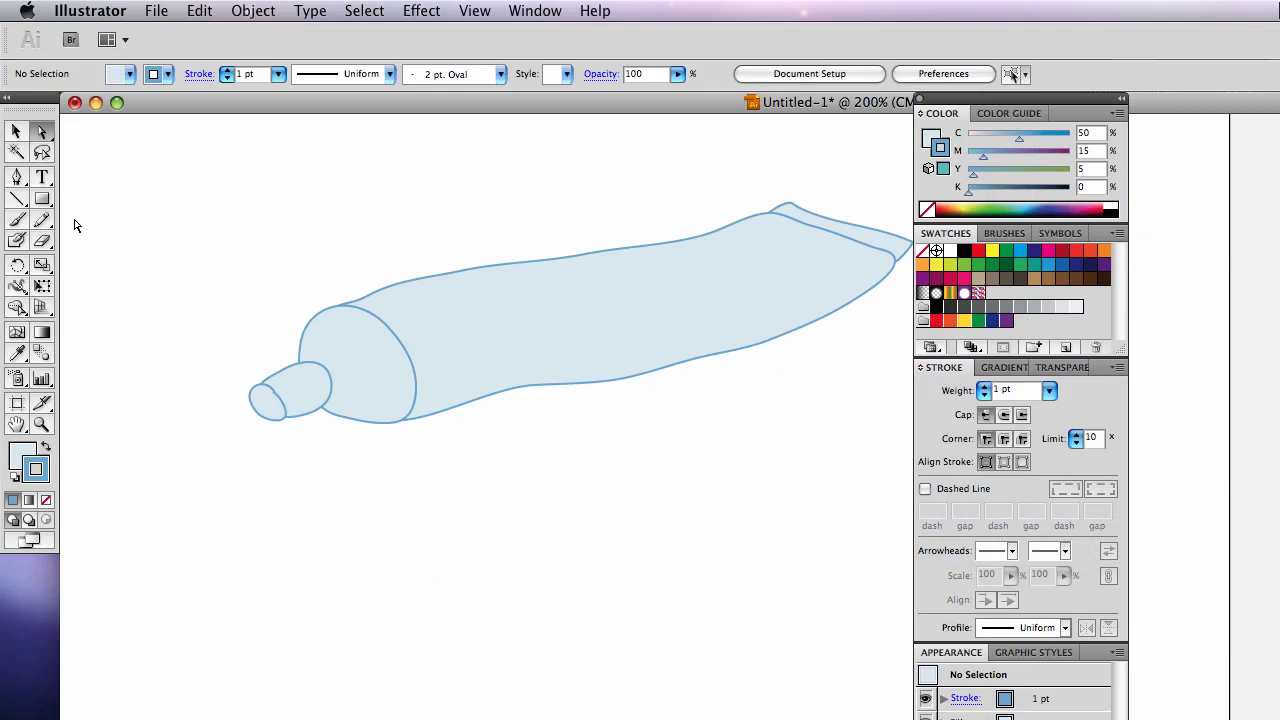
- Pencil a crease on the tube body, a shadow along its lower edge and another under the cap
click(42, 224)
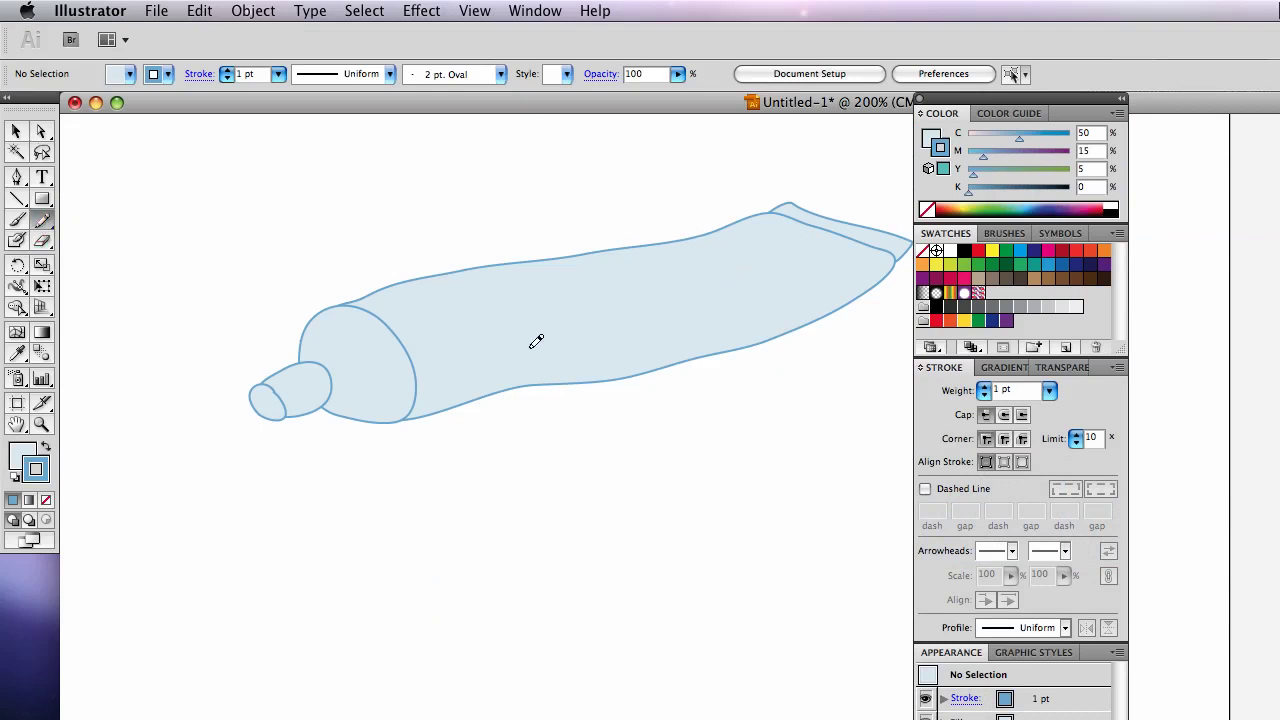
mouse_move(406, 297)
mouse_down()
mouse_move(429, 358)
mouse_move(473, 366)
mouse_move(474, 344)
mouse_move(405, 299)
mouse_up()
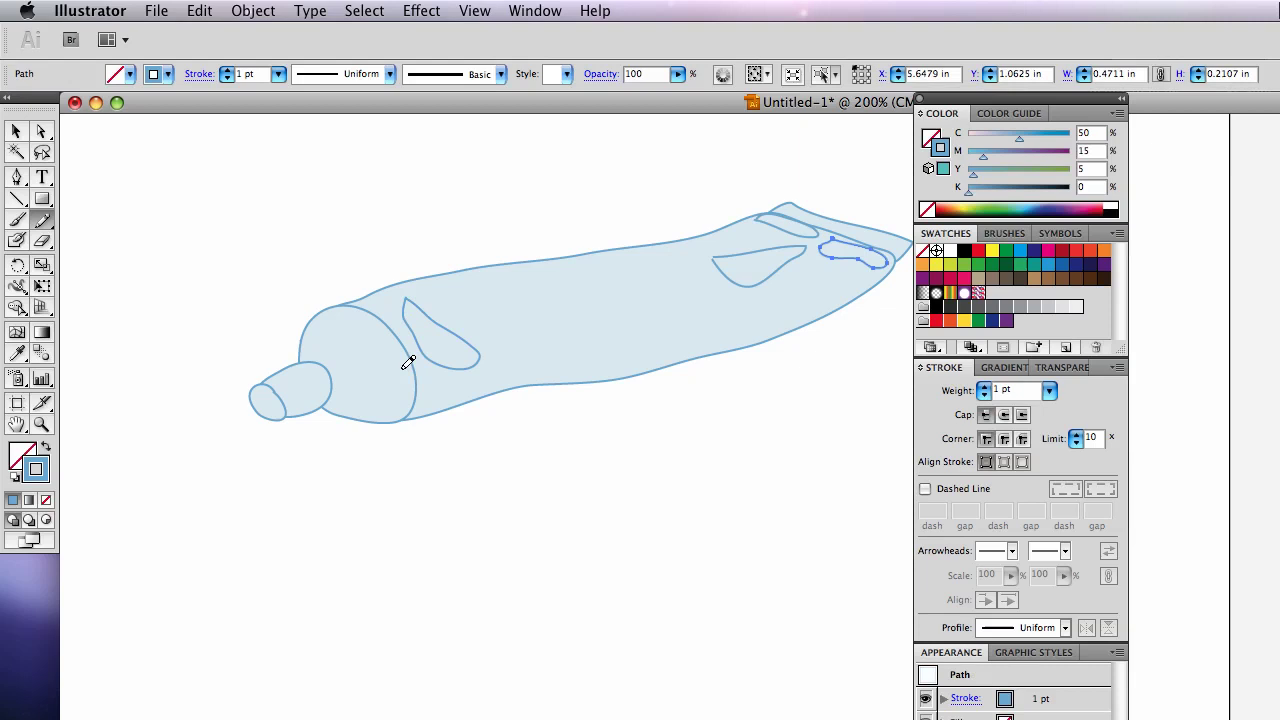
mouse_move(376, 416)
mouse_down()
mouse_move(731, 351)
mouse_move(813, 325)
mouse_move(886, 283)
mouse_move(896, 258)
mouse_up()
mouse_move(889, 252)
mouse_down()
mouse_move(742, 343)
mouse_move(615, 372)
mouse_move(400, 362)
mouse_up()
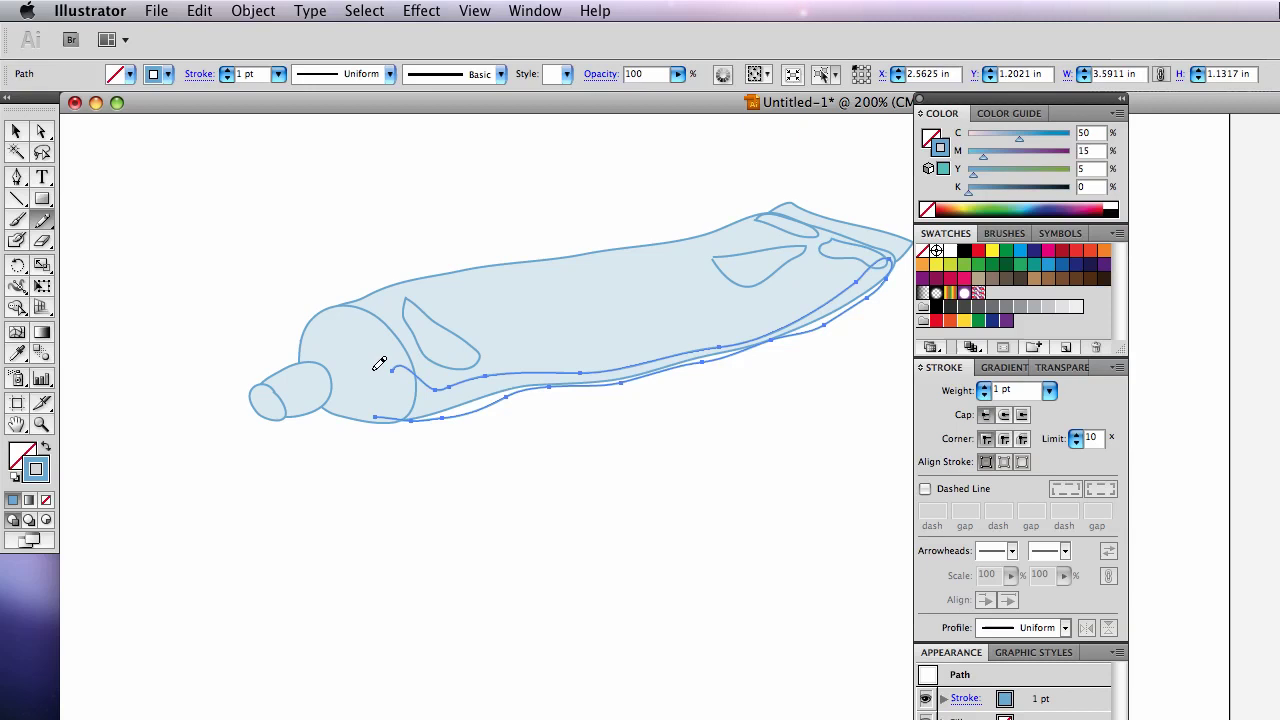
super+click(377, 443)
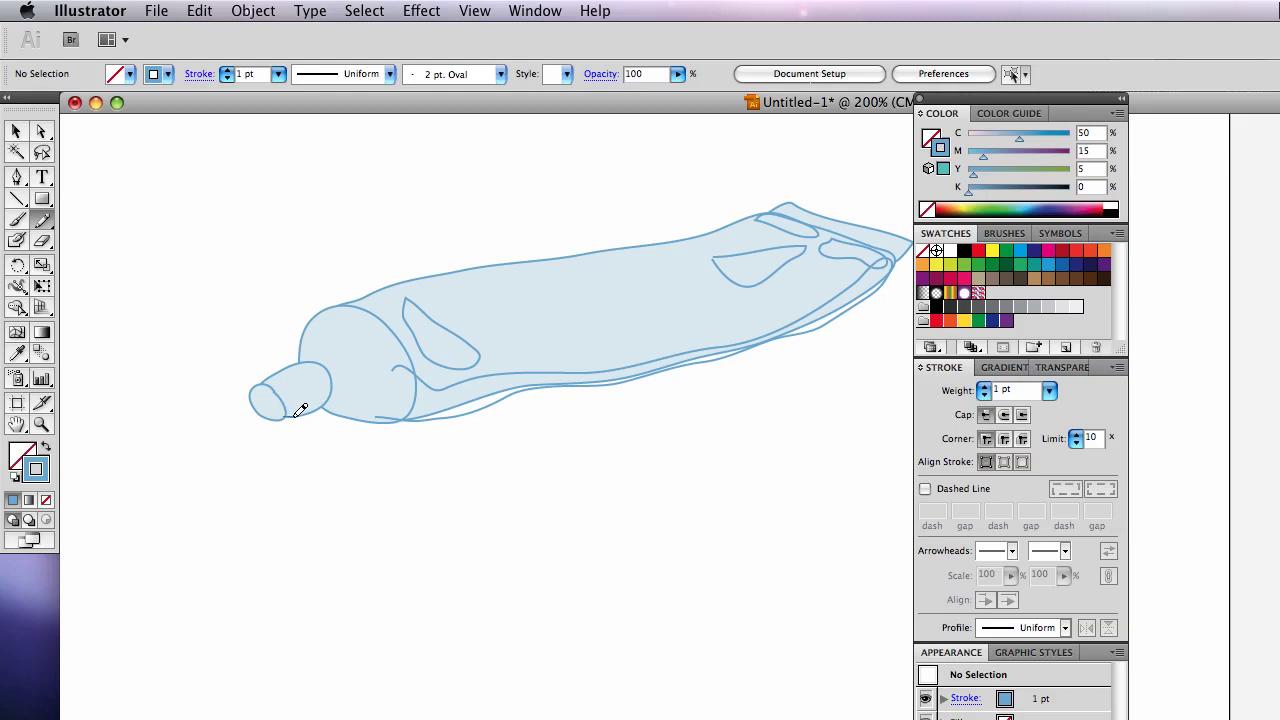
mouse_move(294, 416)
mouse_down()
mouse_move(396, 419)
mouse_move(410, 389)
mouse_move(404, 373)
mouse_move(371, 365)
mouse_move(272, 408)
mouse_up()
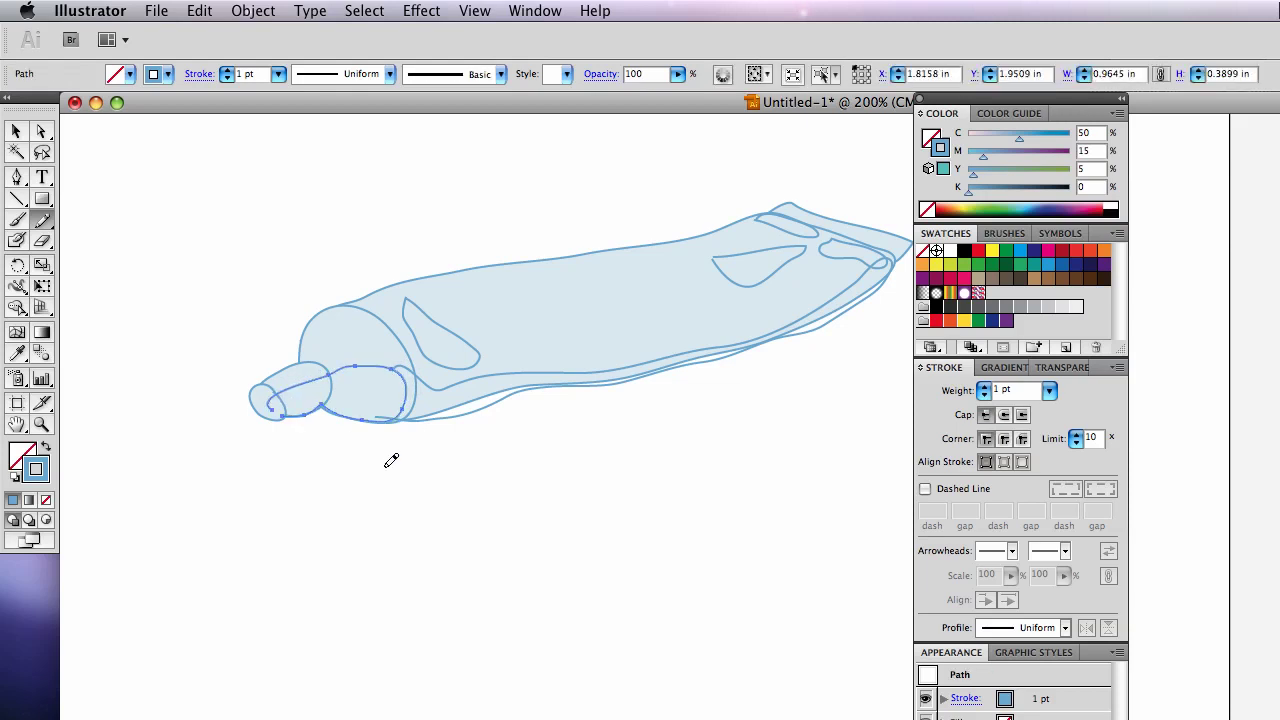
- Select the five freehand shading shapes: creases, underside shadow, right-end shape and top loop
click(21, 136)
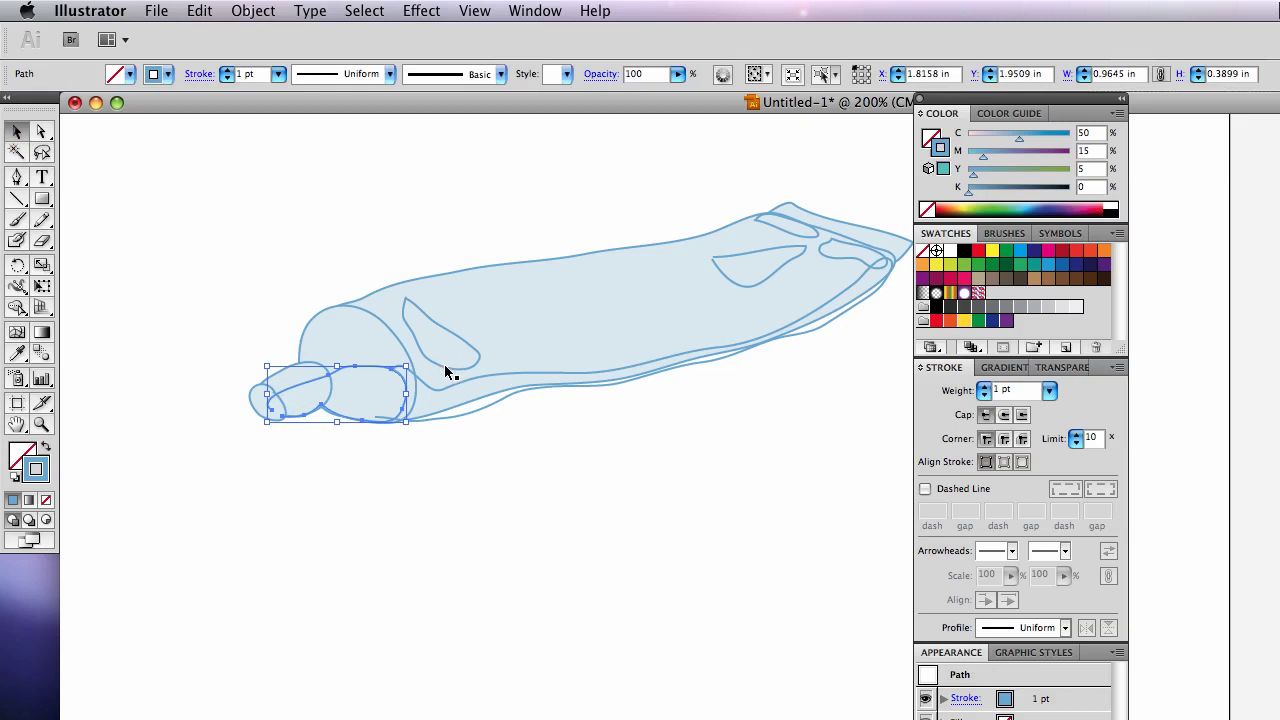
shift+click(476, 358)
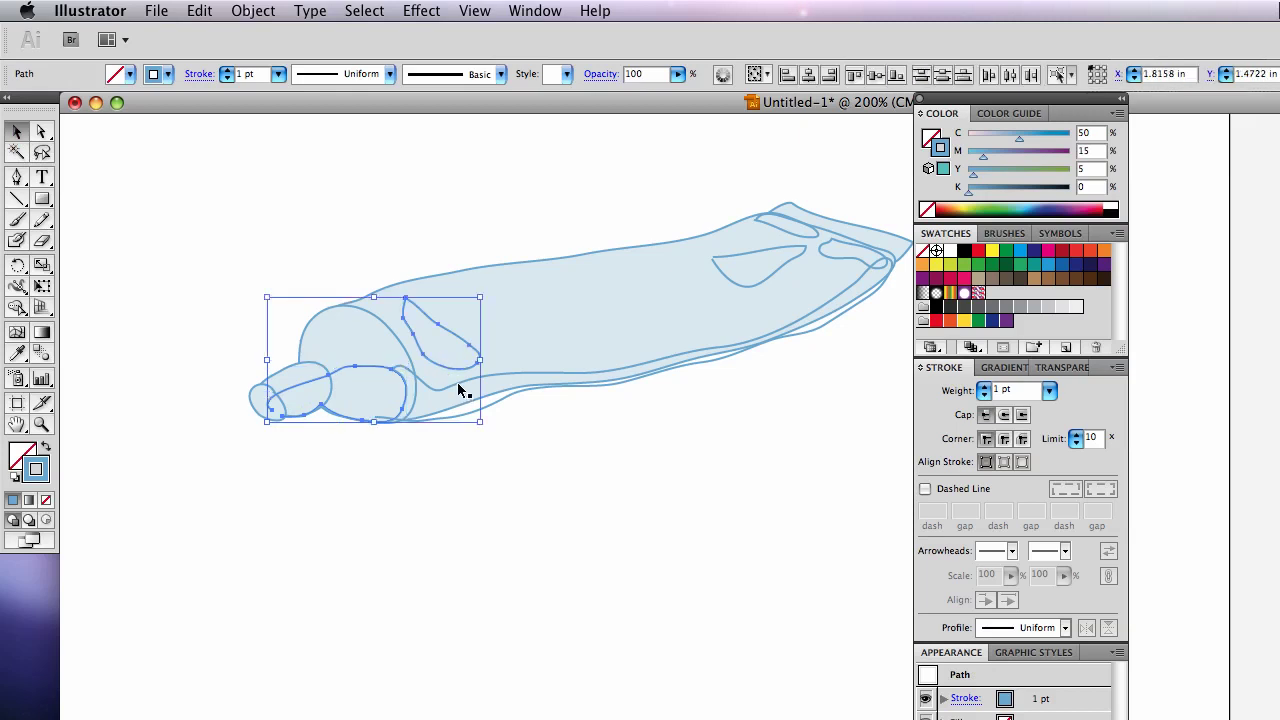
shift+click(460, 389)
shift+click(762, 286)
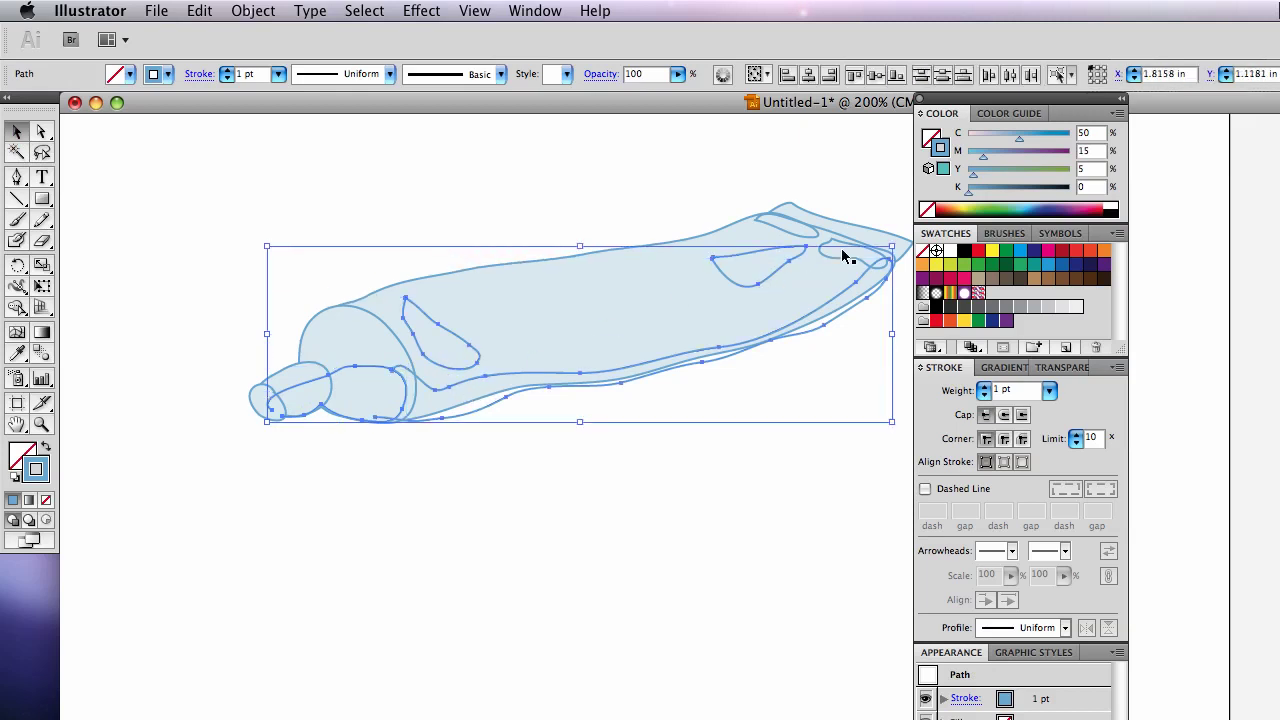
shift+click(834, 258)
shift+click(770, 229)
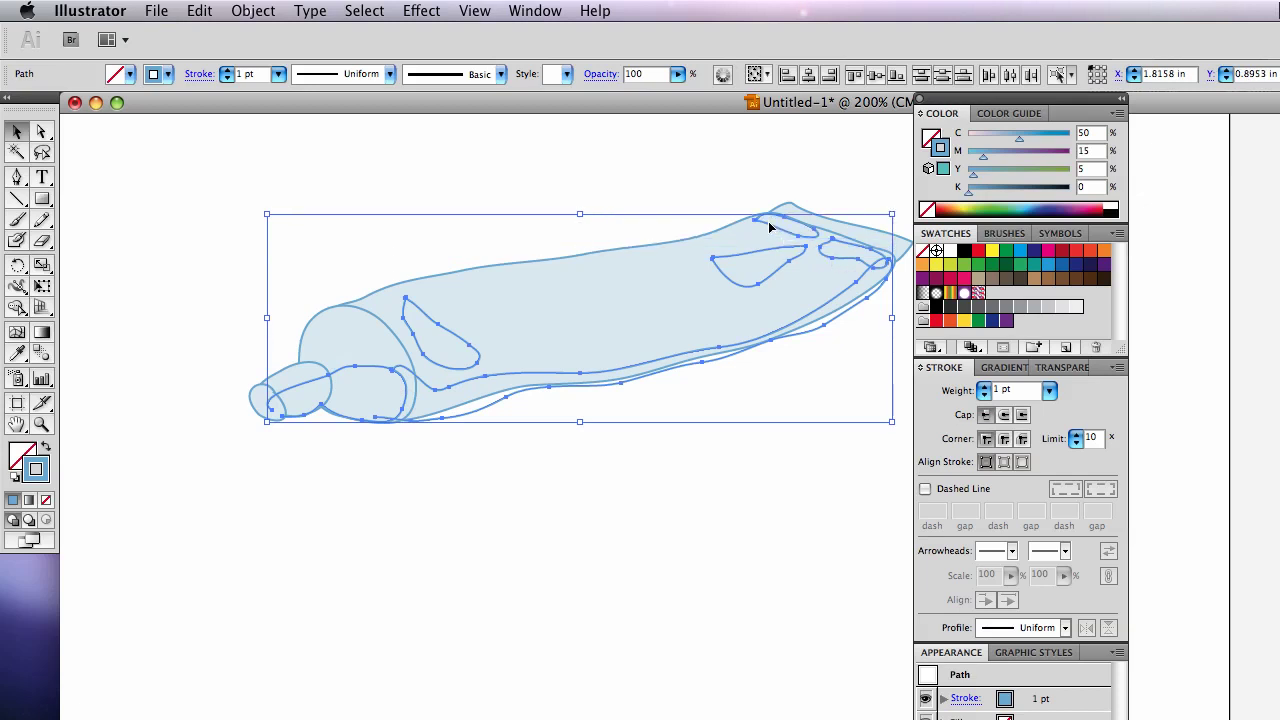
- Remove the shading shapes' outlines and fill them with C30 M10 Y5 K0 blue
shift+click(770, 229)
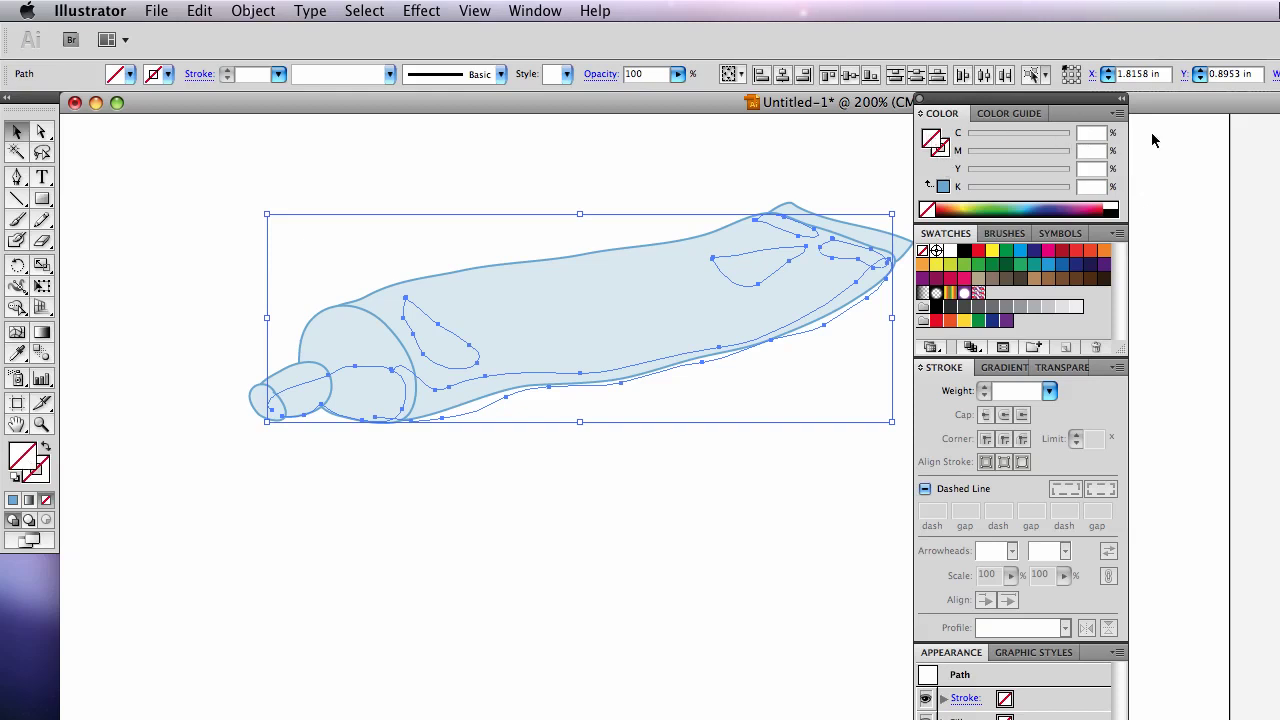
text(30)
key(Tab)
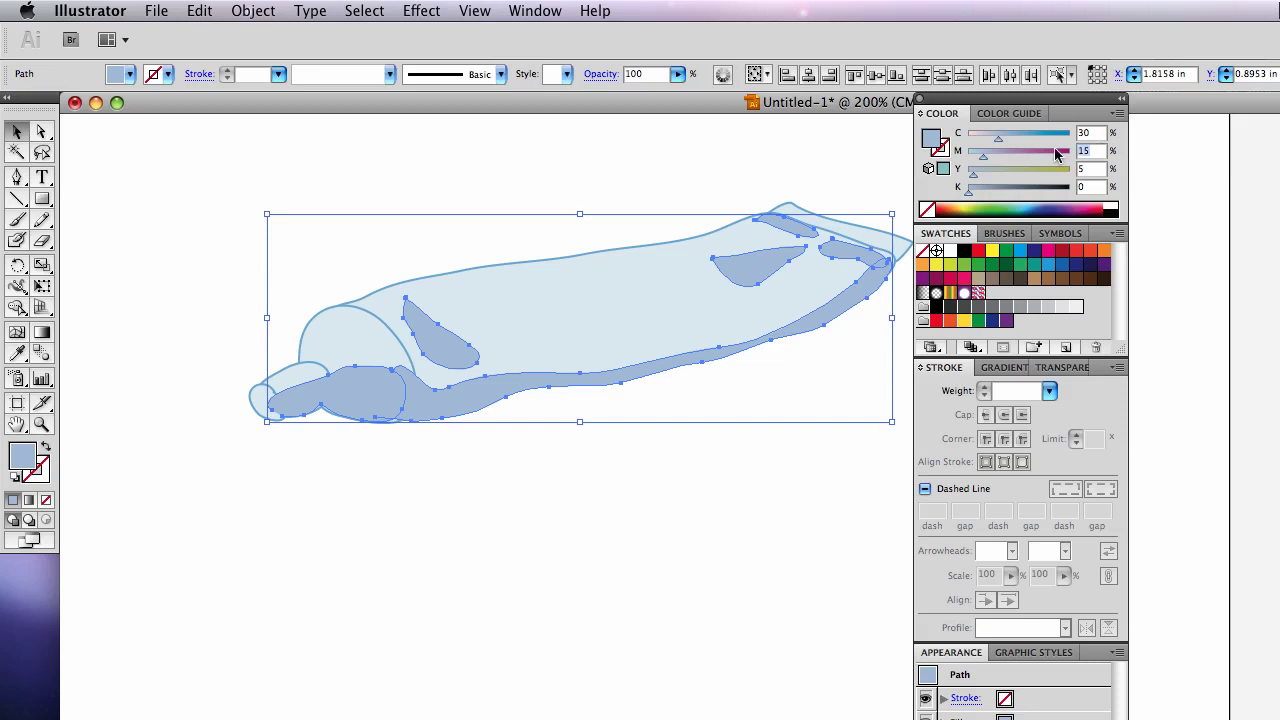
text(10)
click(849, 362)
click(262, 405)
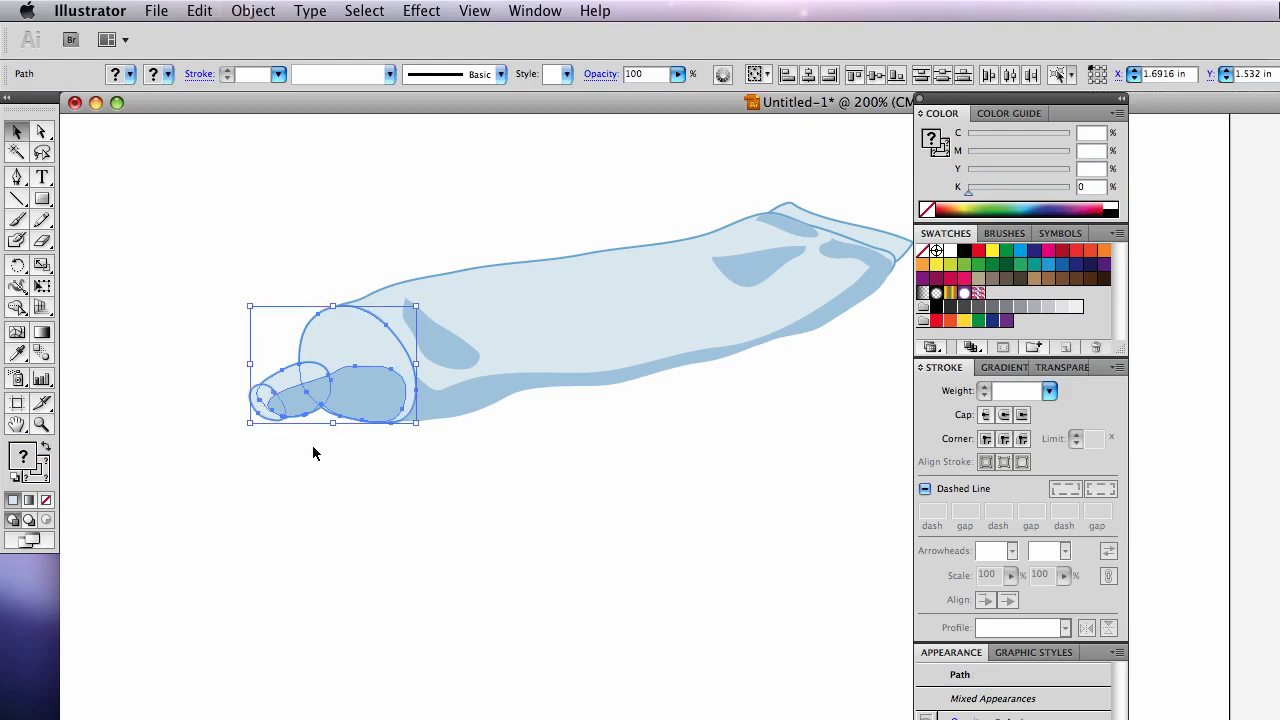
click(464, 453)
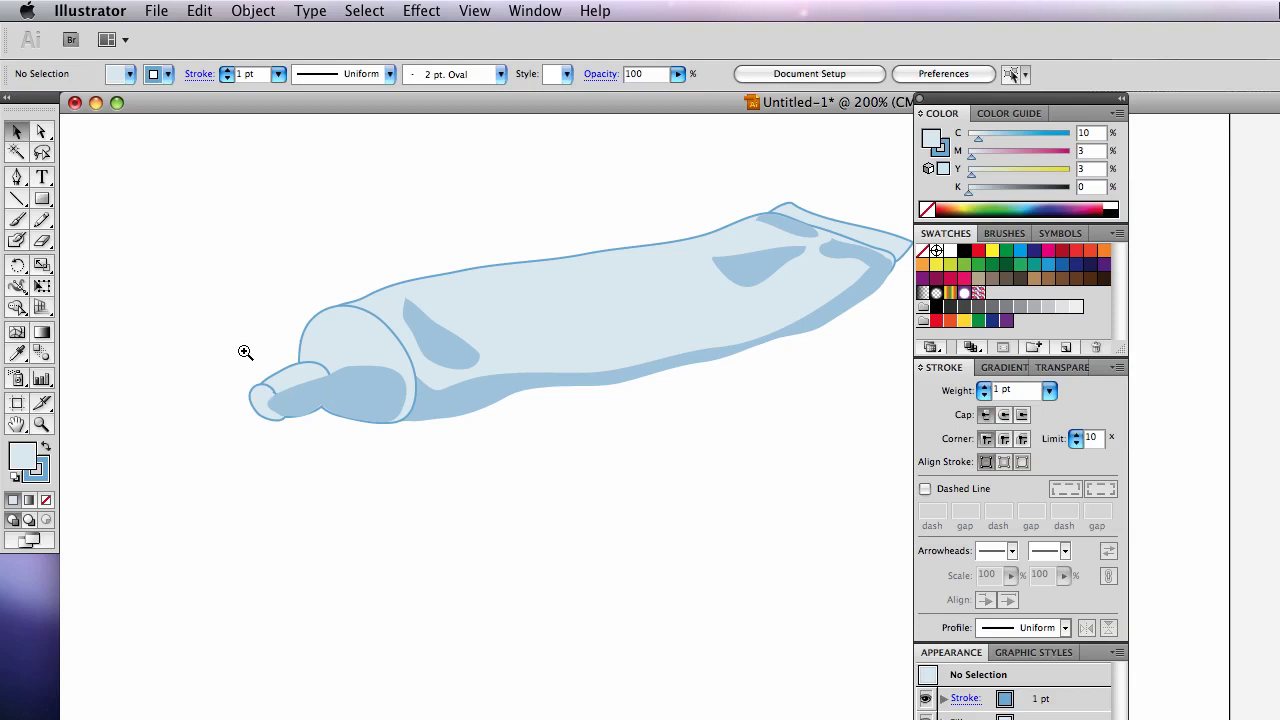
- Zoom in on the cap and pull a shadow anchor down to reshape the shadow's edge
drag(243, 348, 422, 449)
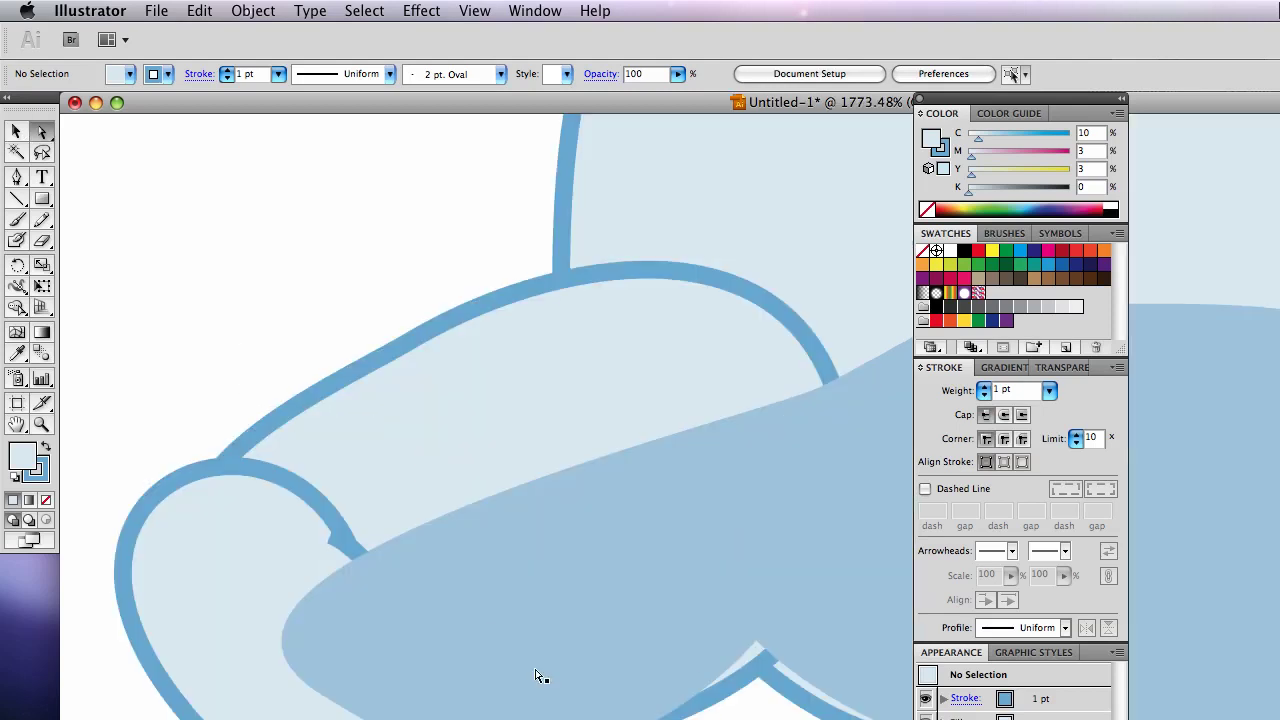
click(757, 645)
drag(757, 646, 760, 670)
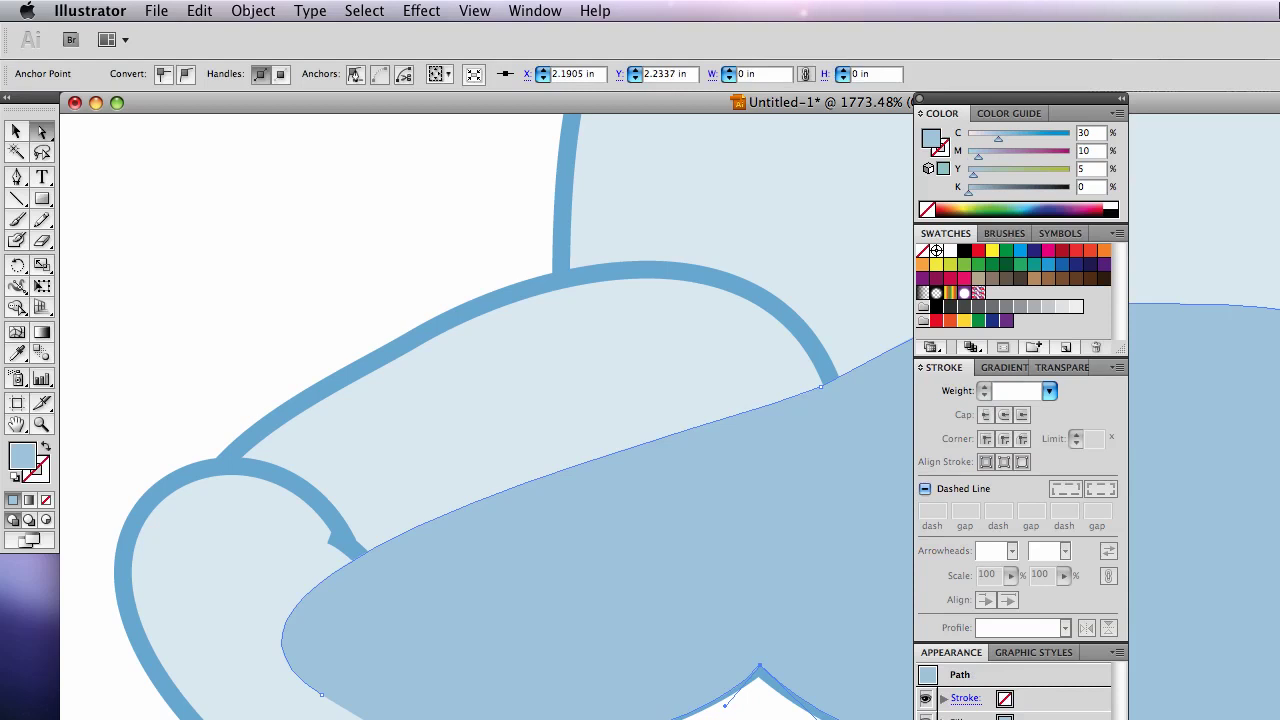
drag(775, 500, 392, 455)
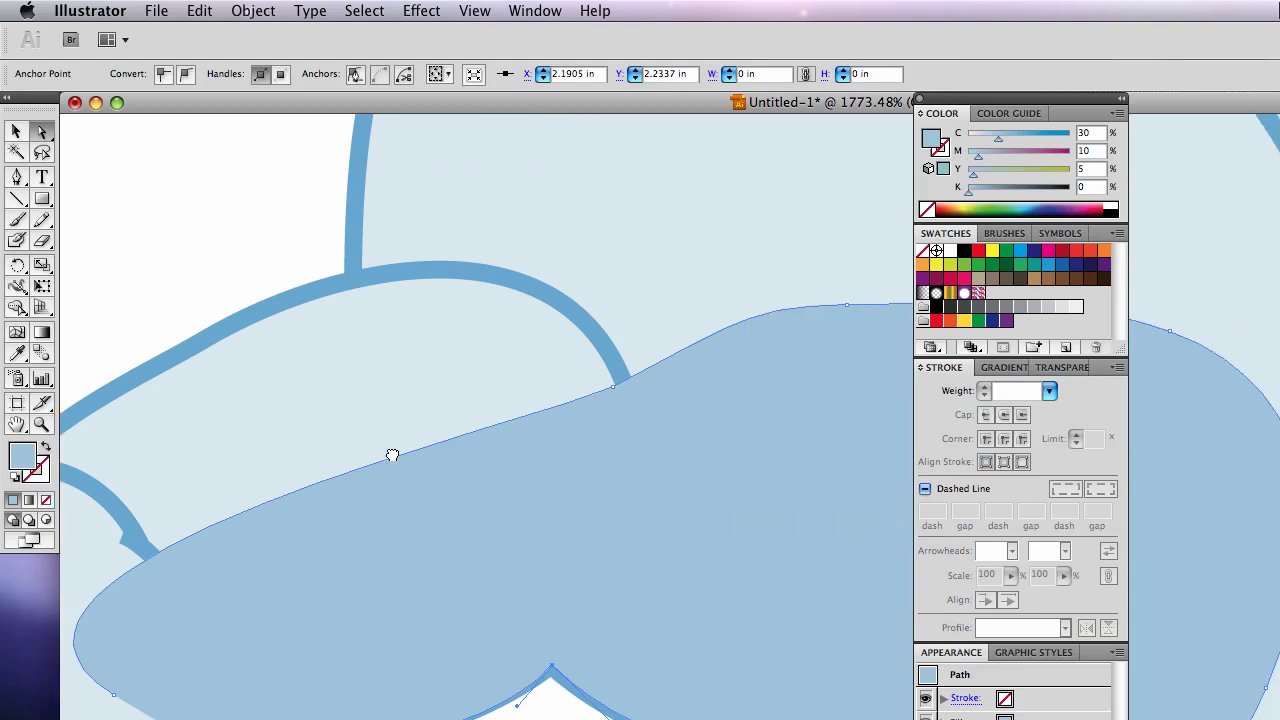
scroll(392, 455, right, 5)
scroll(392, 455, down, 3)
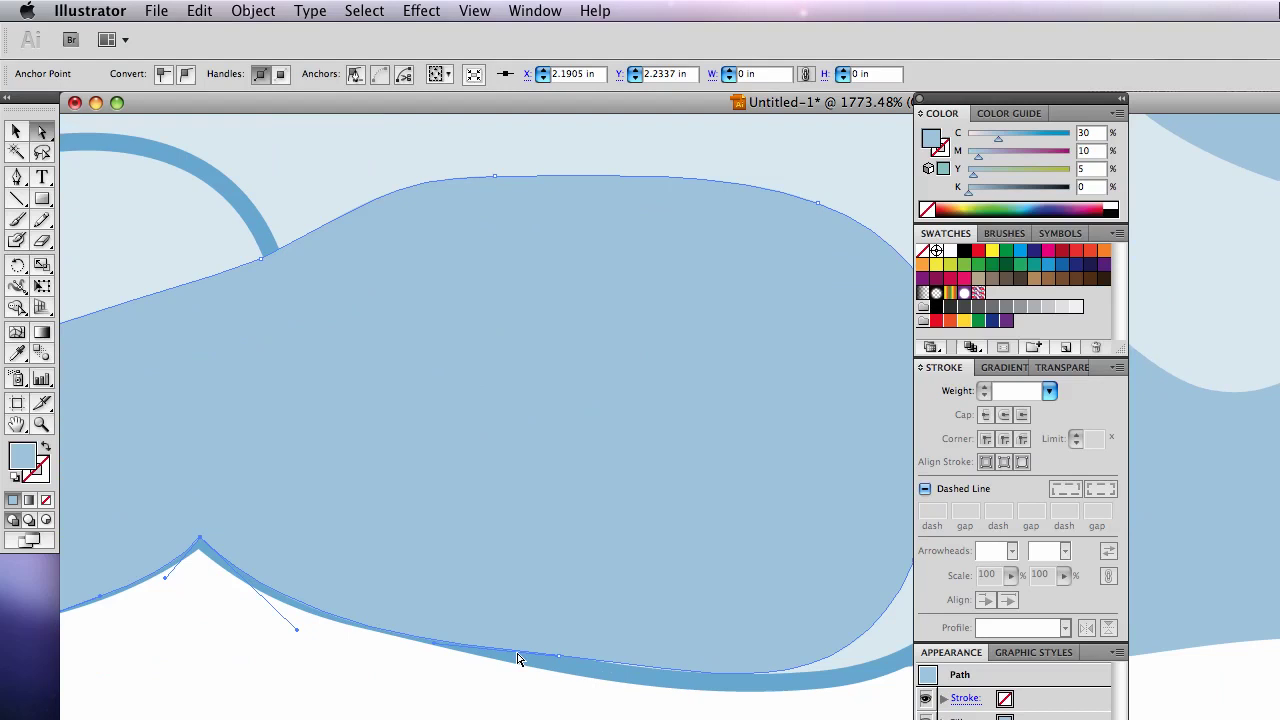
click(700, 673)
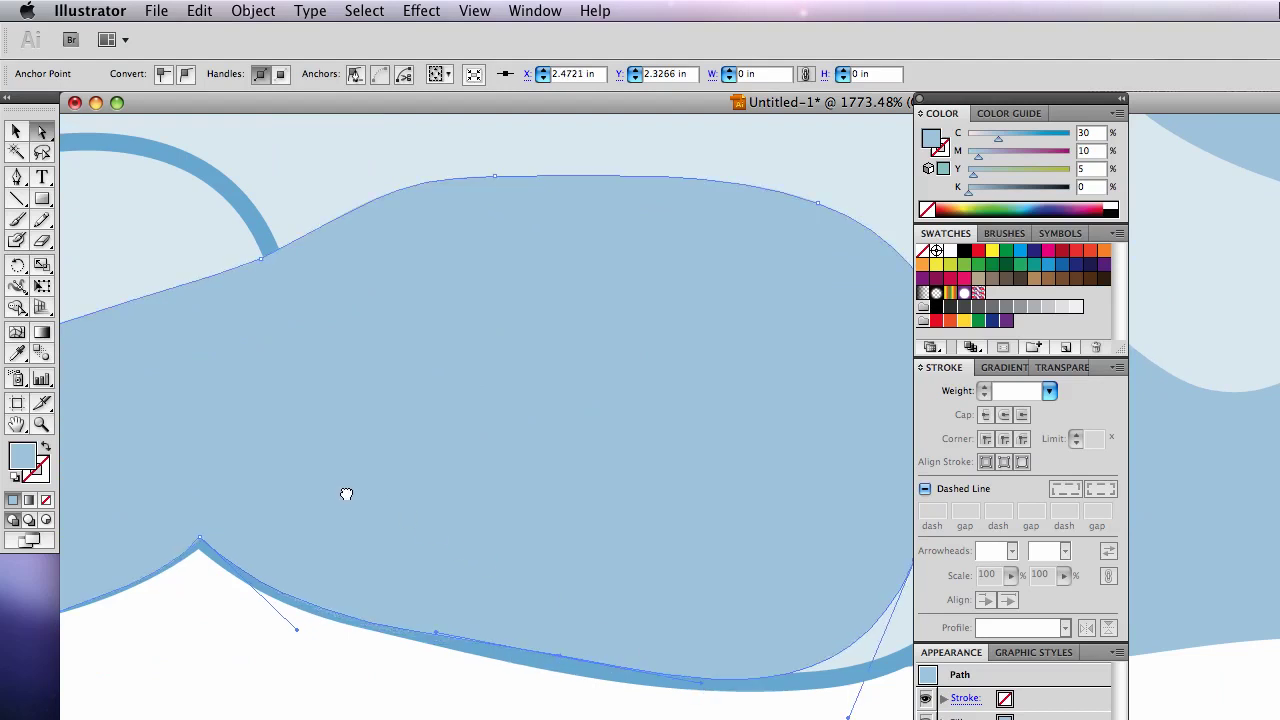
drag(346, 494, 788, 357)
drag(583, 337, 634, 400)
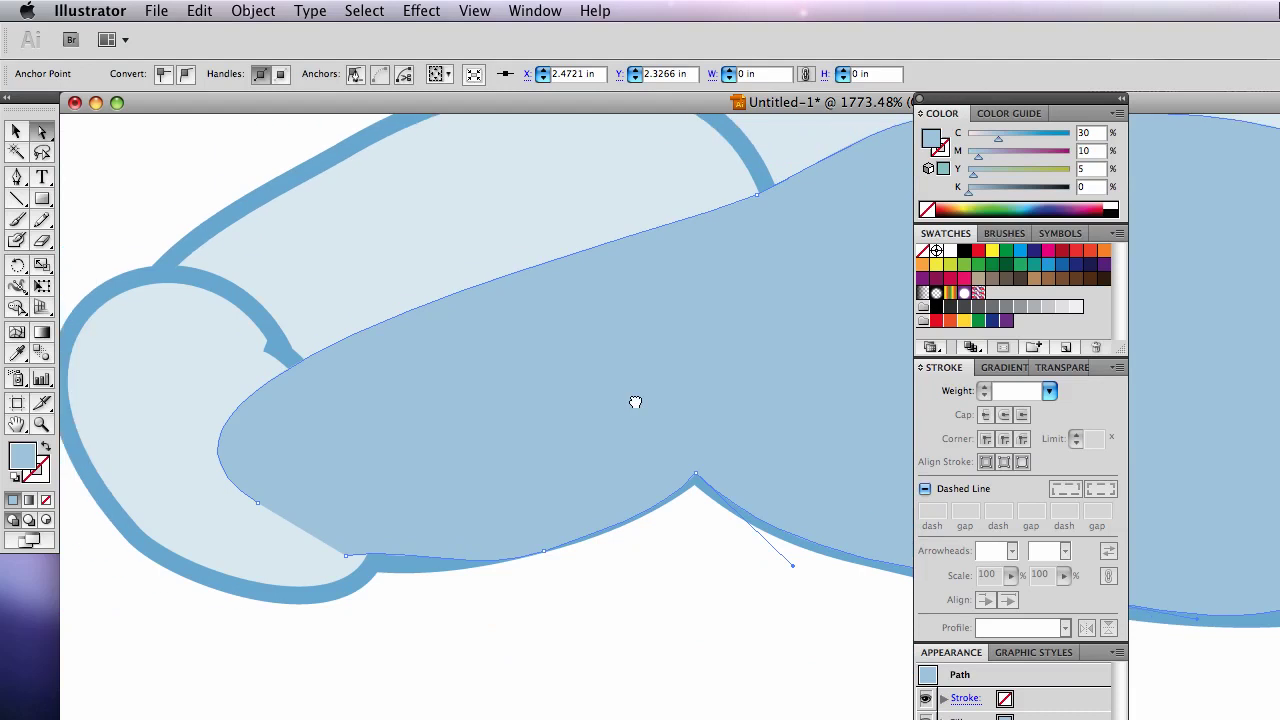
- Bring the cap ellipse in front of the shadow and join its two endpoints into one corner
click(217, 355)
key(super+shift+bracketright)
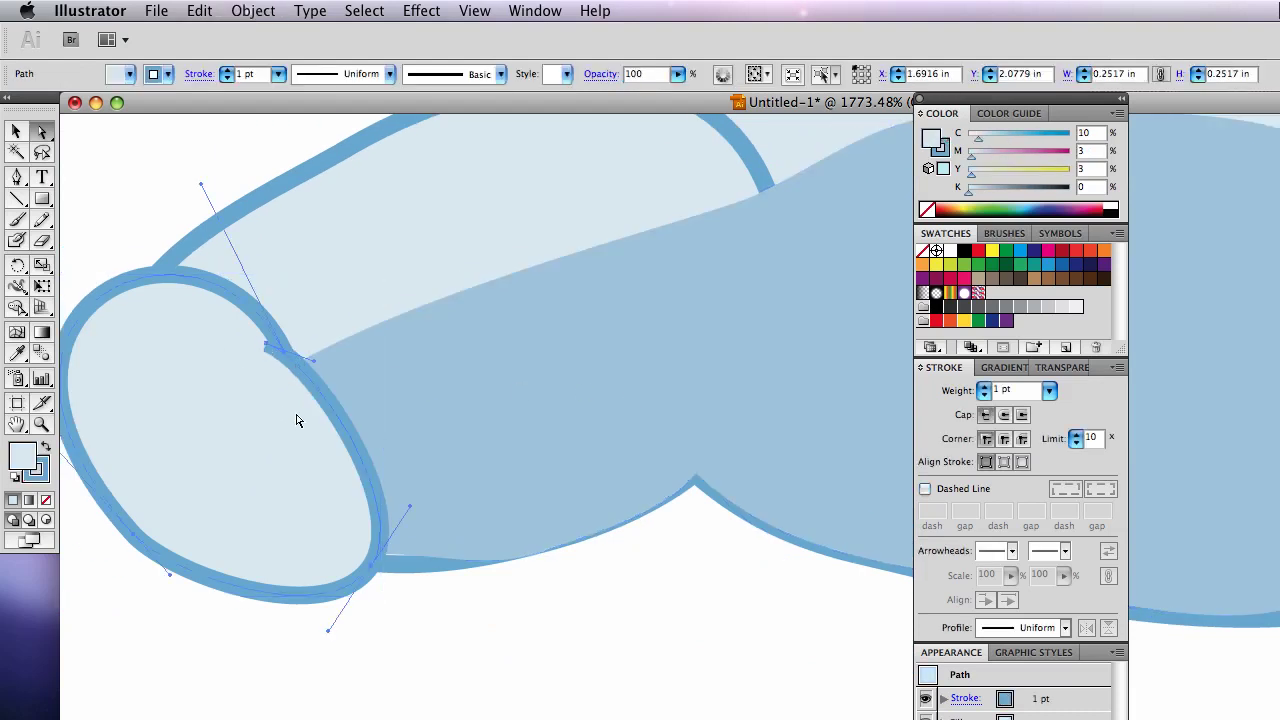
click(505, 596)
click(283, 352)
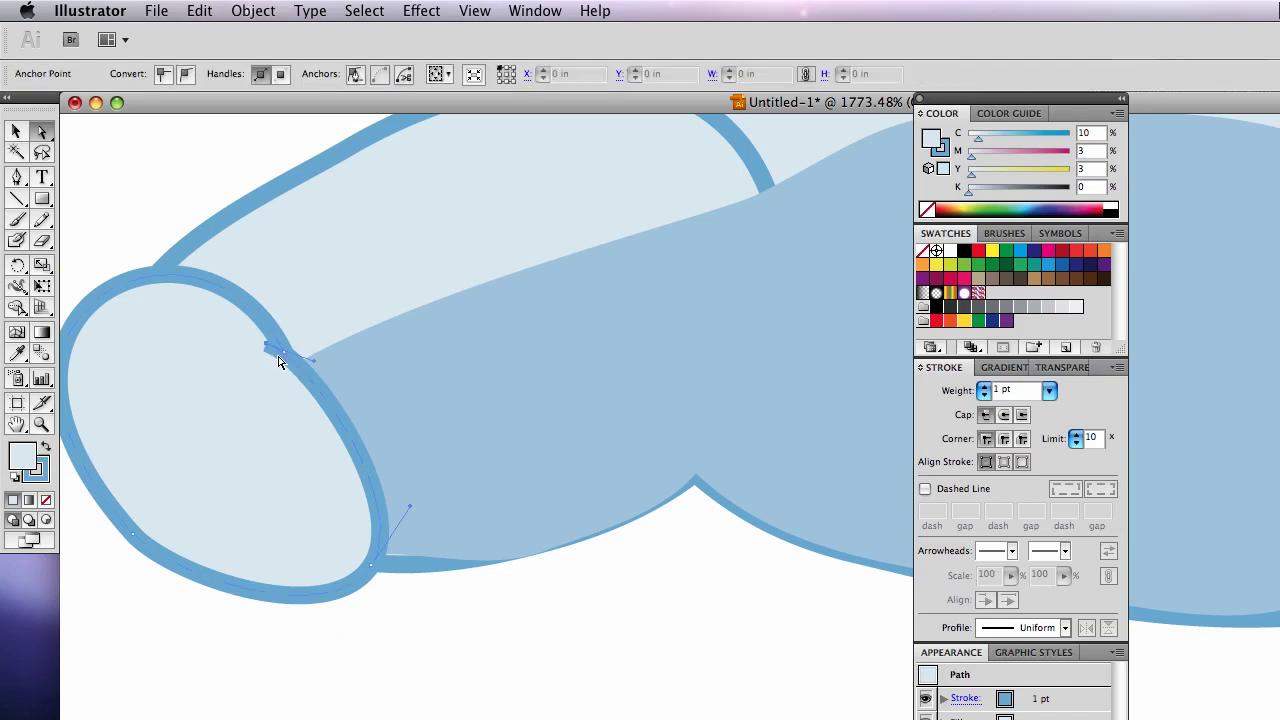
shift+click(278, 352)
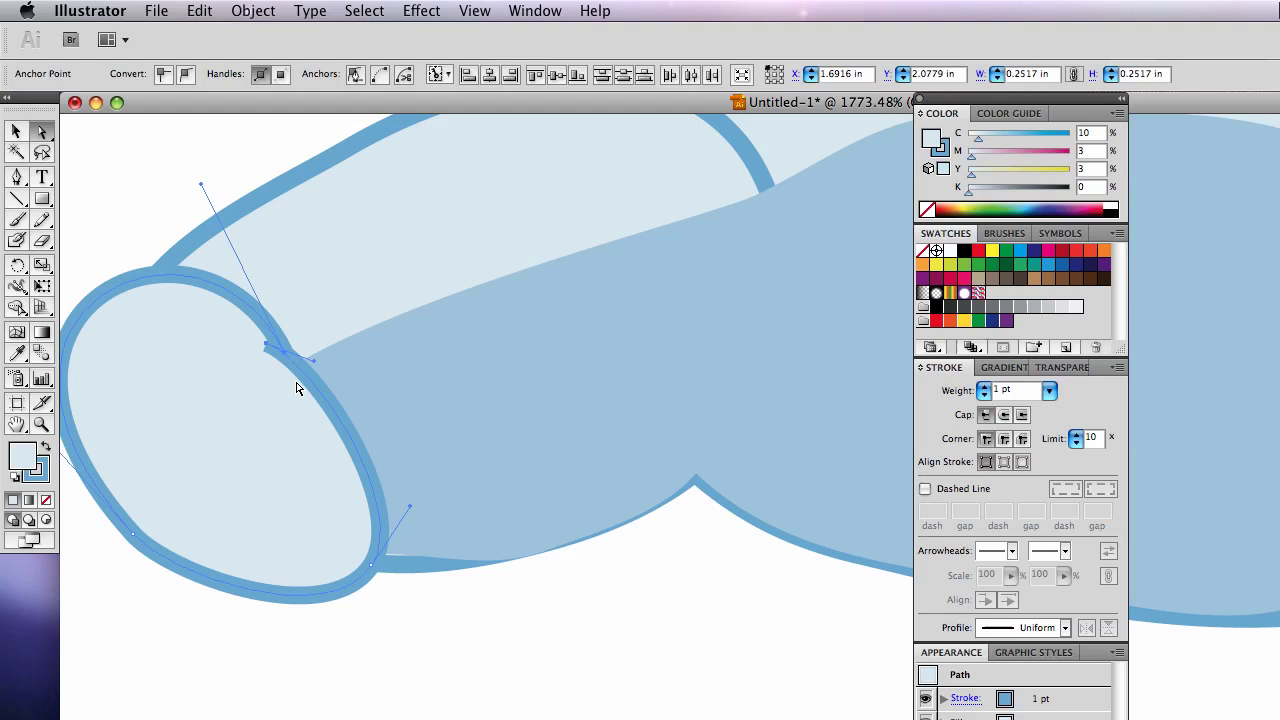
key(super)
key(super+j)
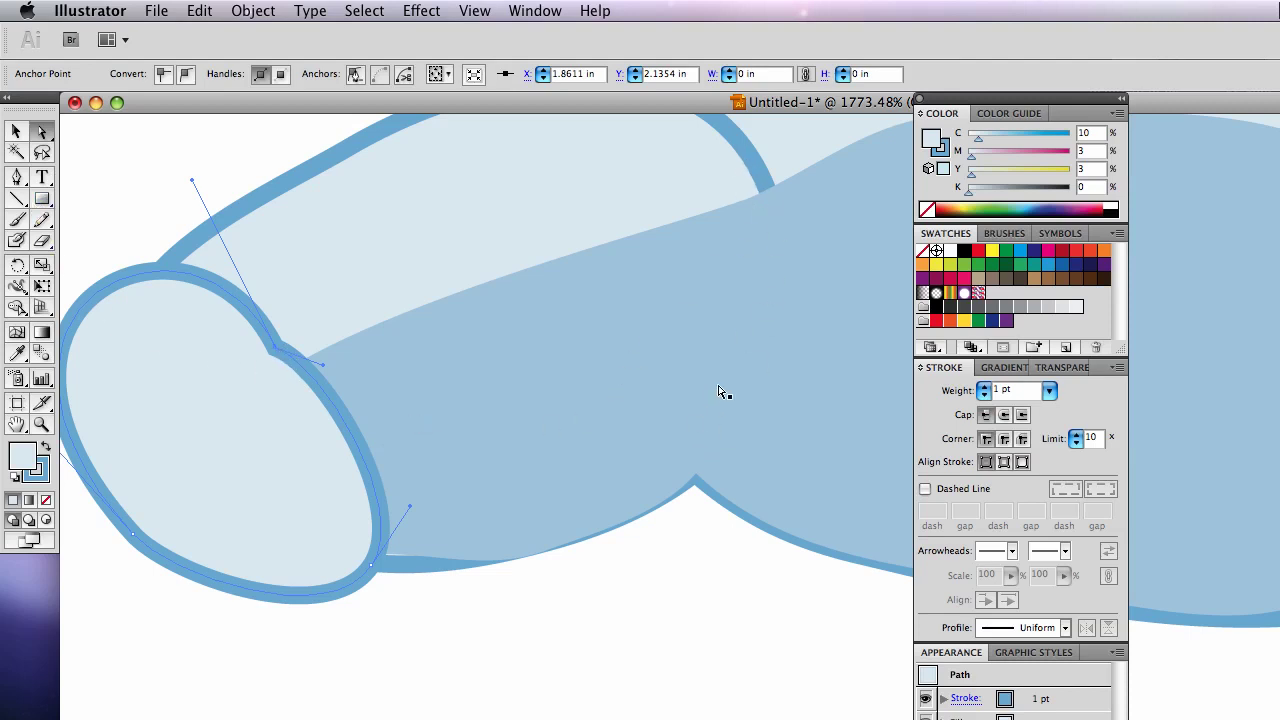
- Cut the neck's light outlined shape, paste it in front, and set its fill to None
drag(657, 357, 611, 443)
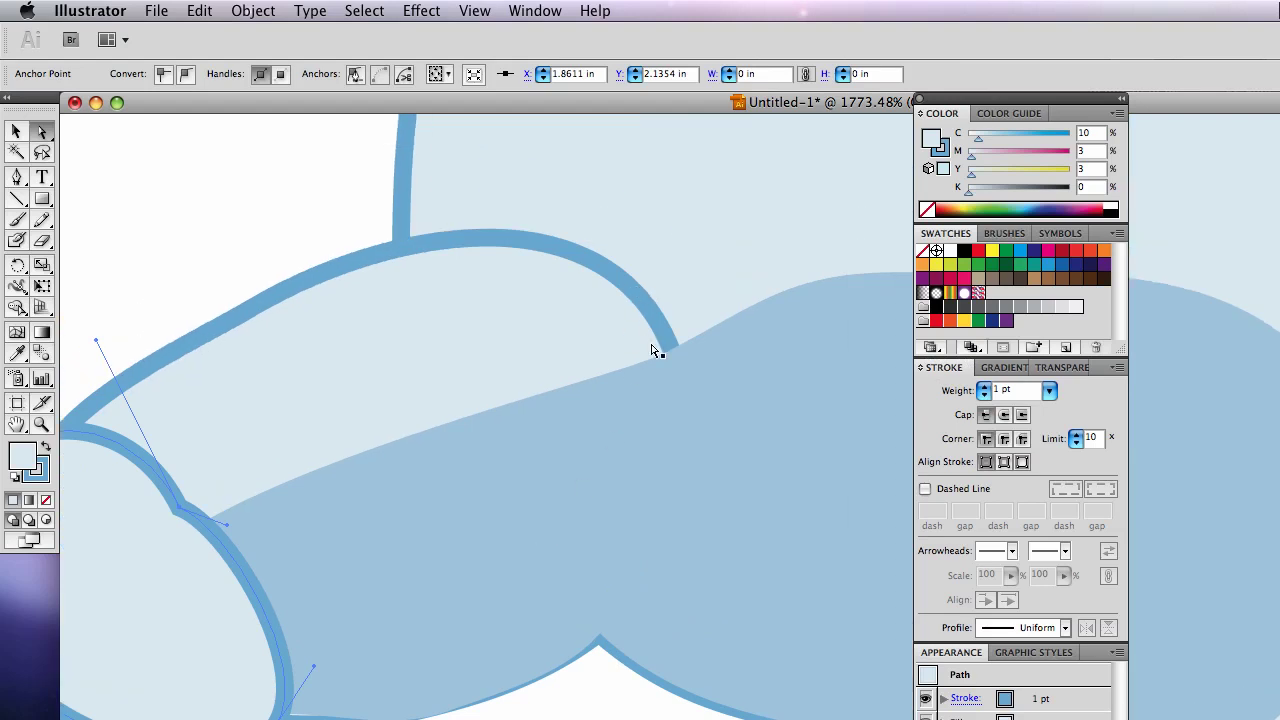
click(494, 349)
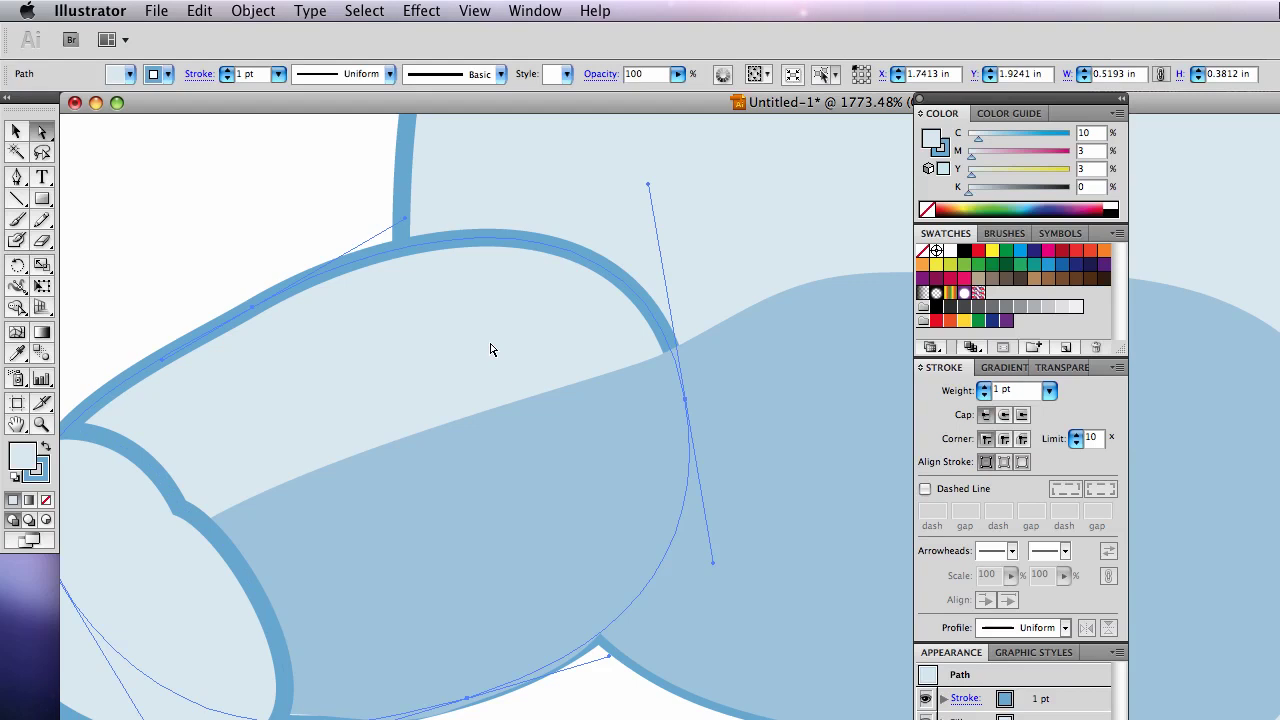
drag(438, 364, 537, 280)
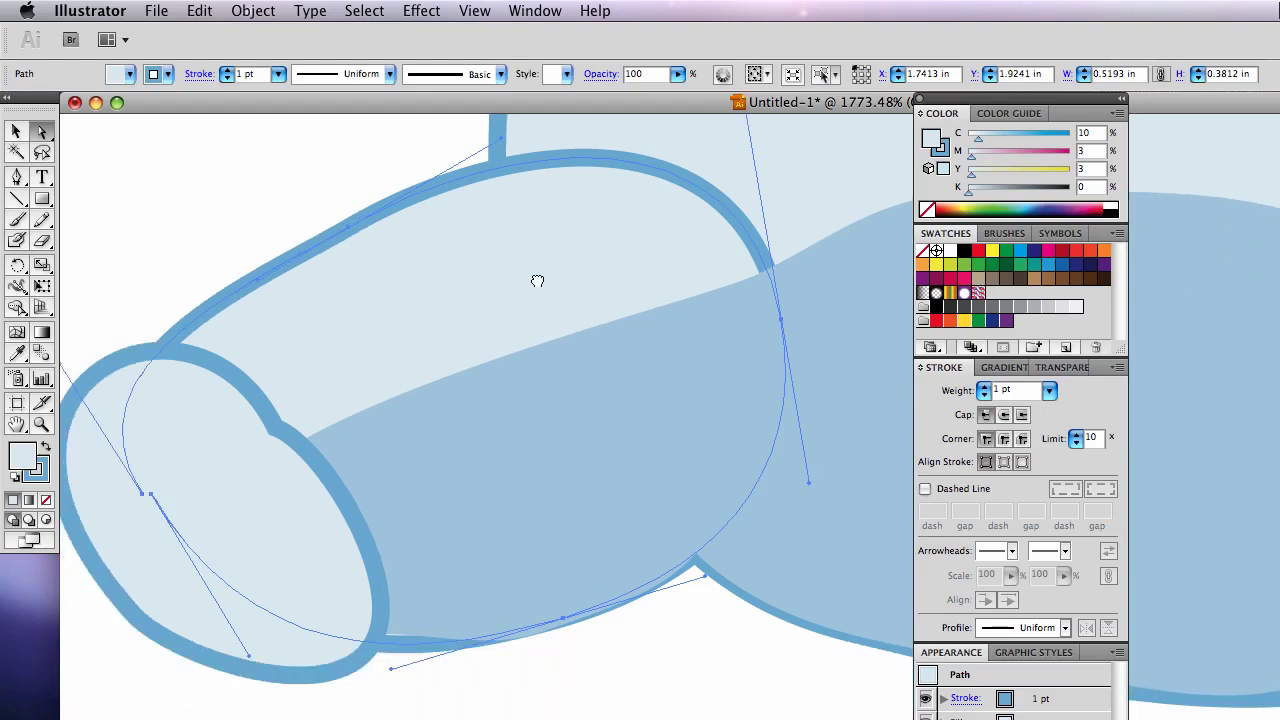
key(v)
key(super+z)
click(600, 408)
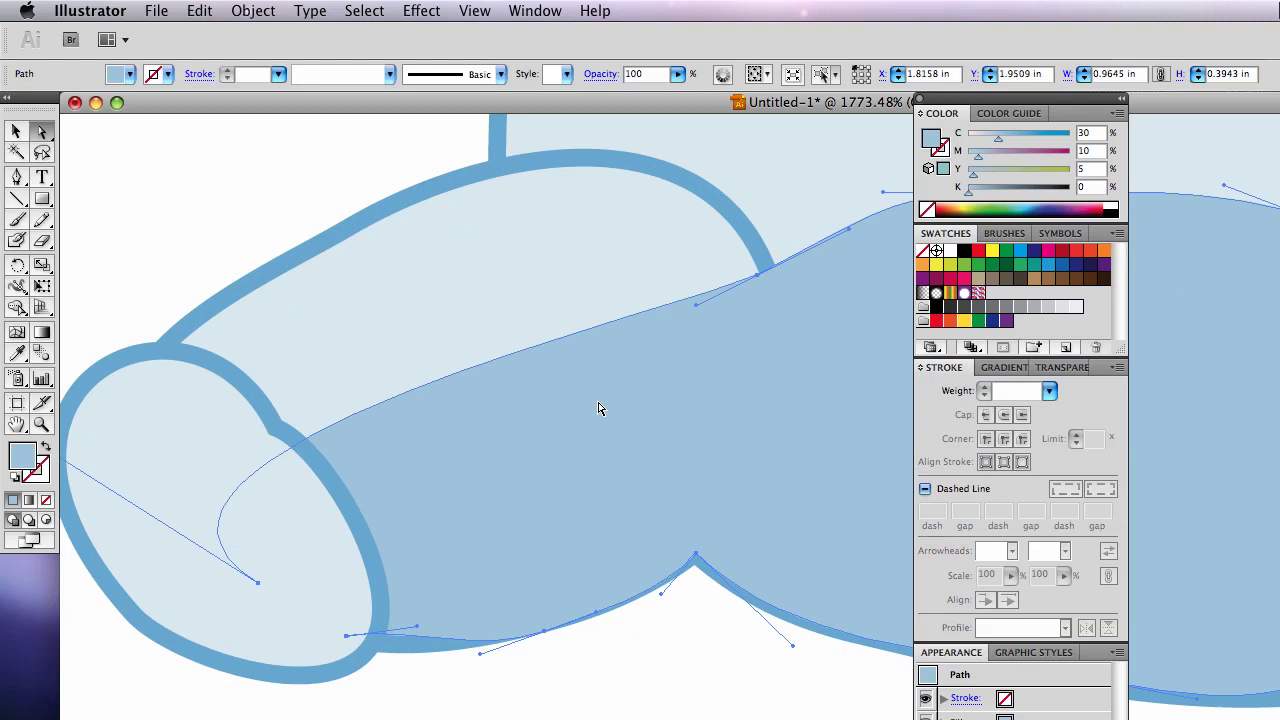
key(super+z)
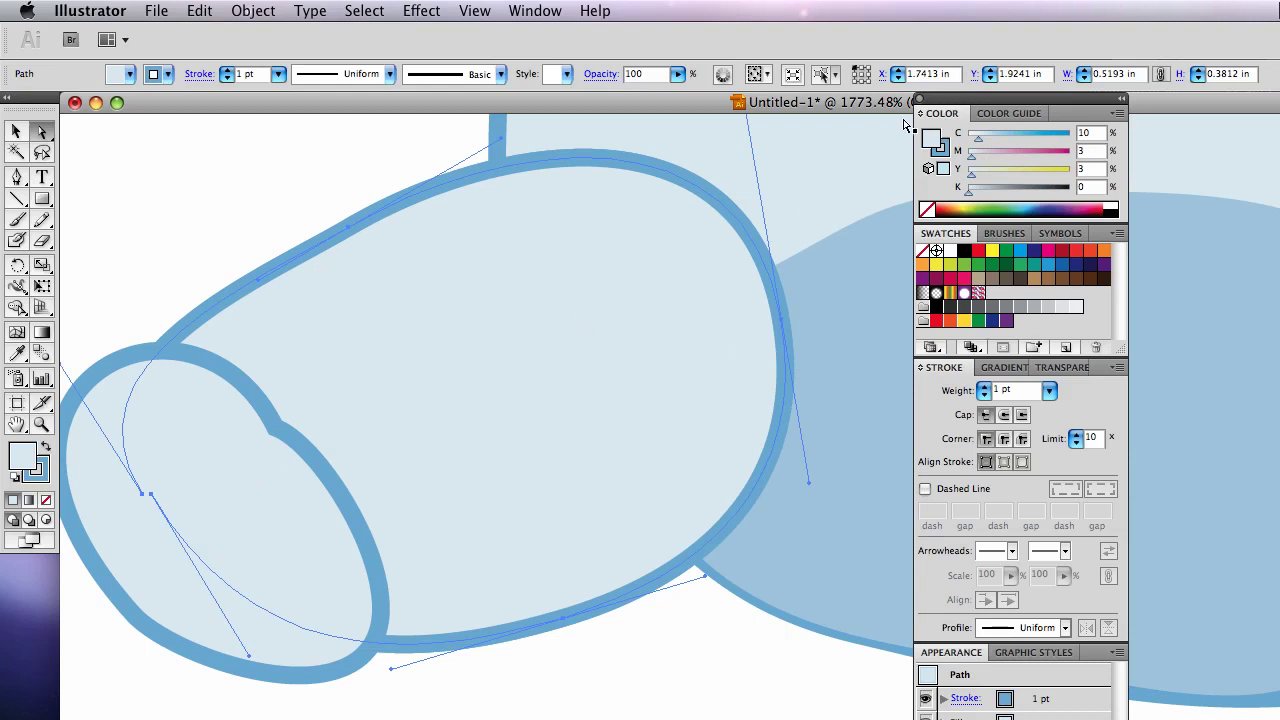
click(925, 211)
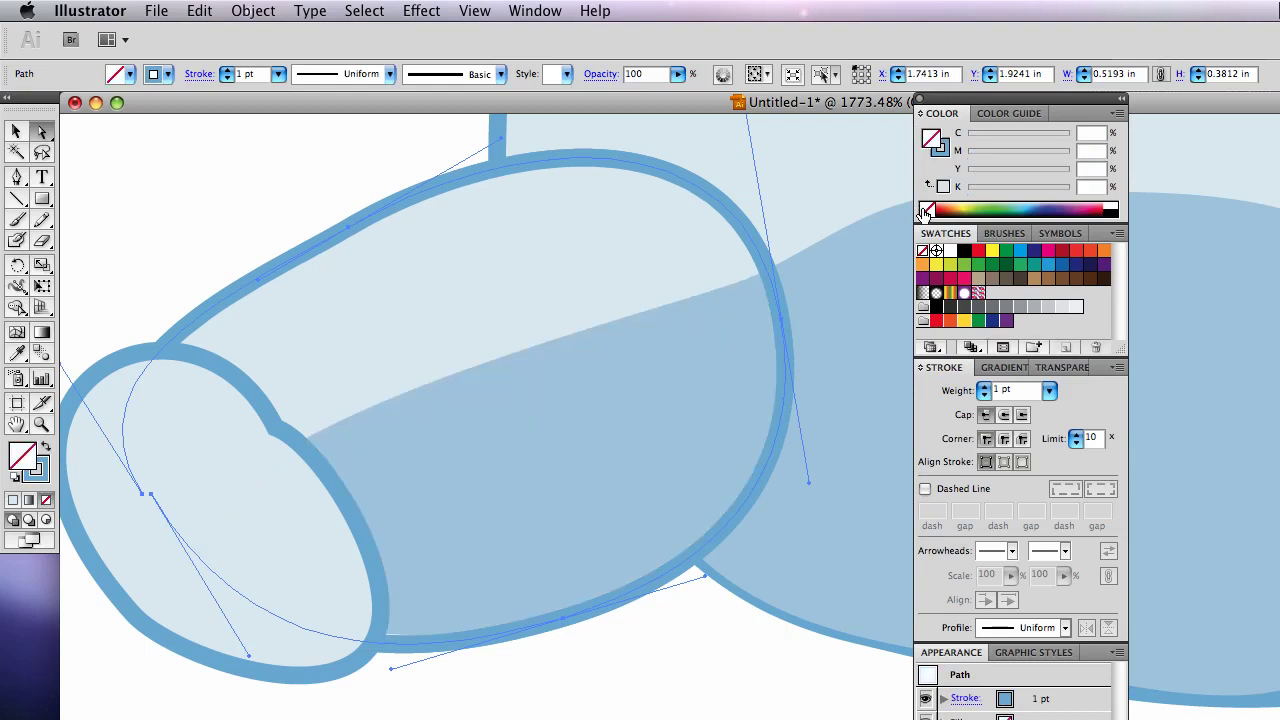
click(710, 655)
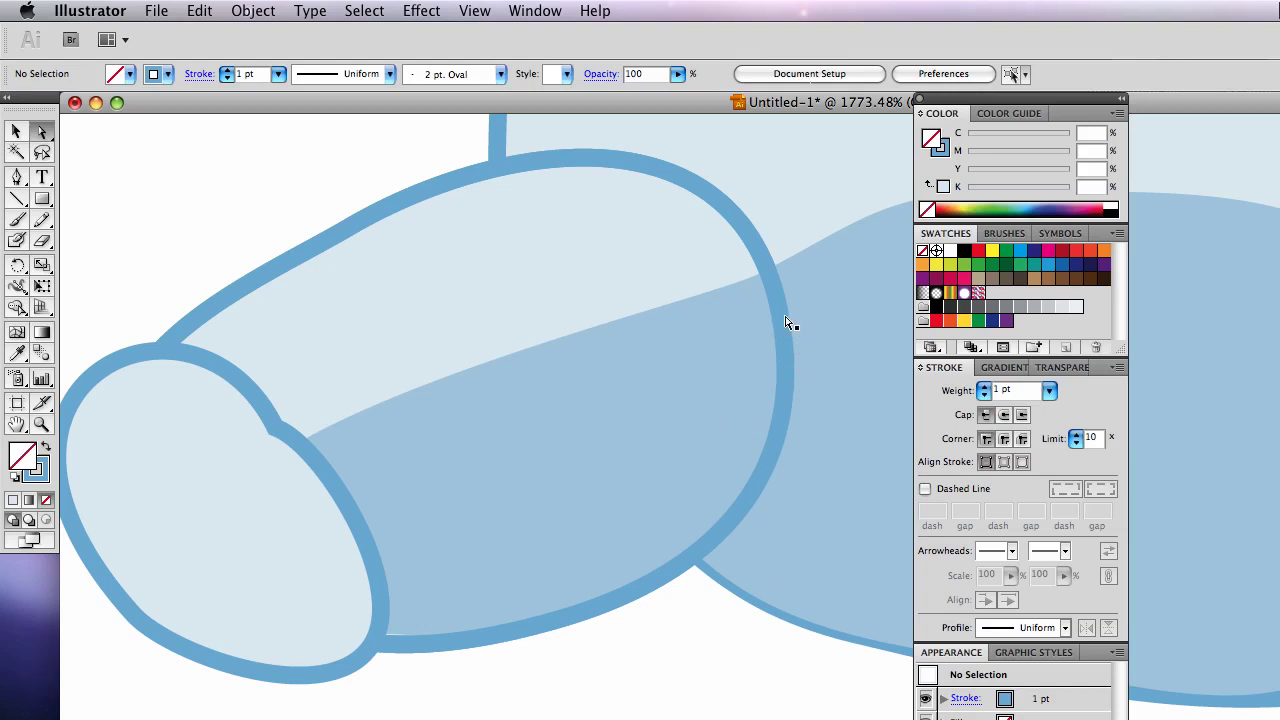
- Turn the cap's corner anchor into a smooth curve with the Convert Anchor Point tool
click(19, 179)
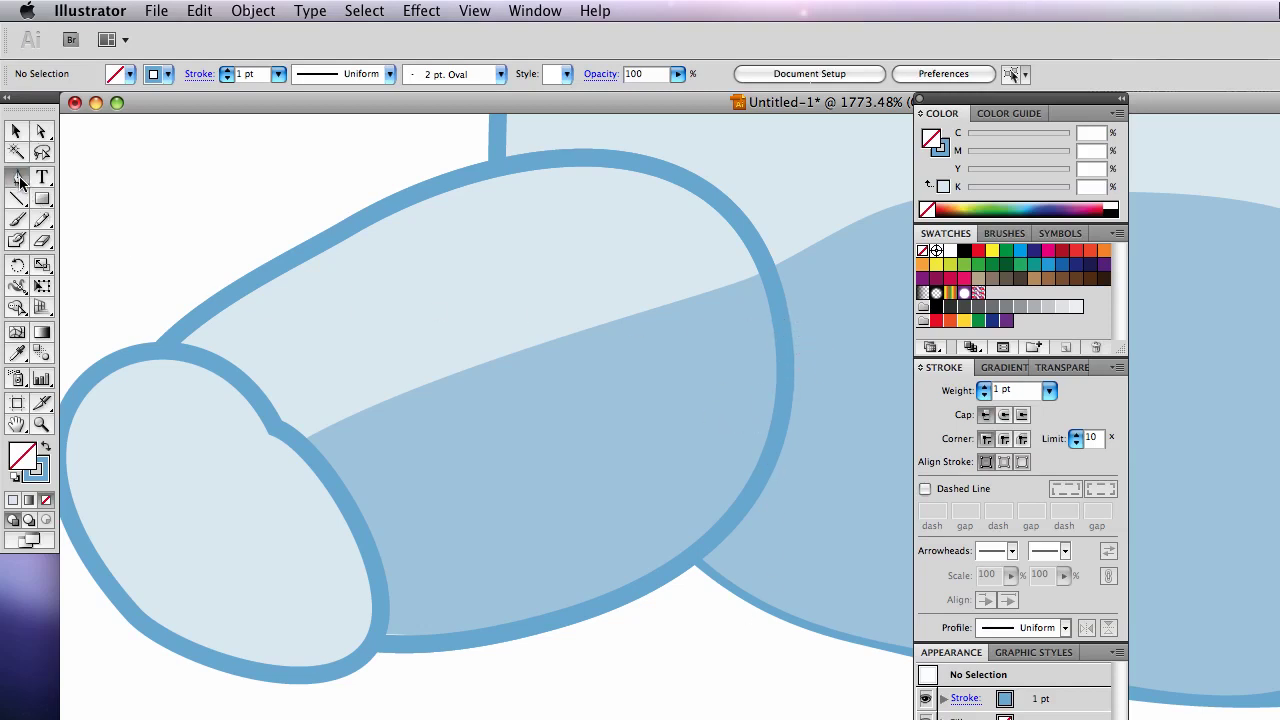
drag(19, 179, 62, 242)
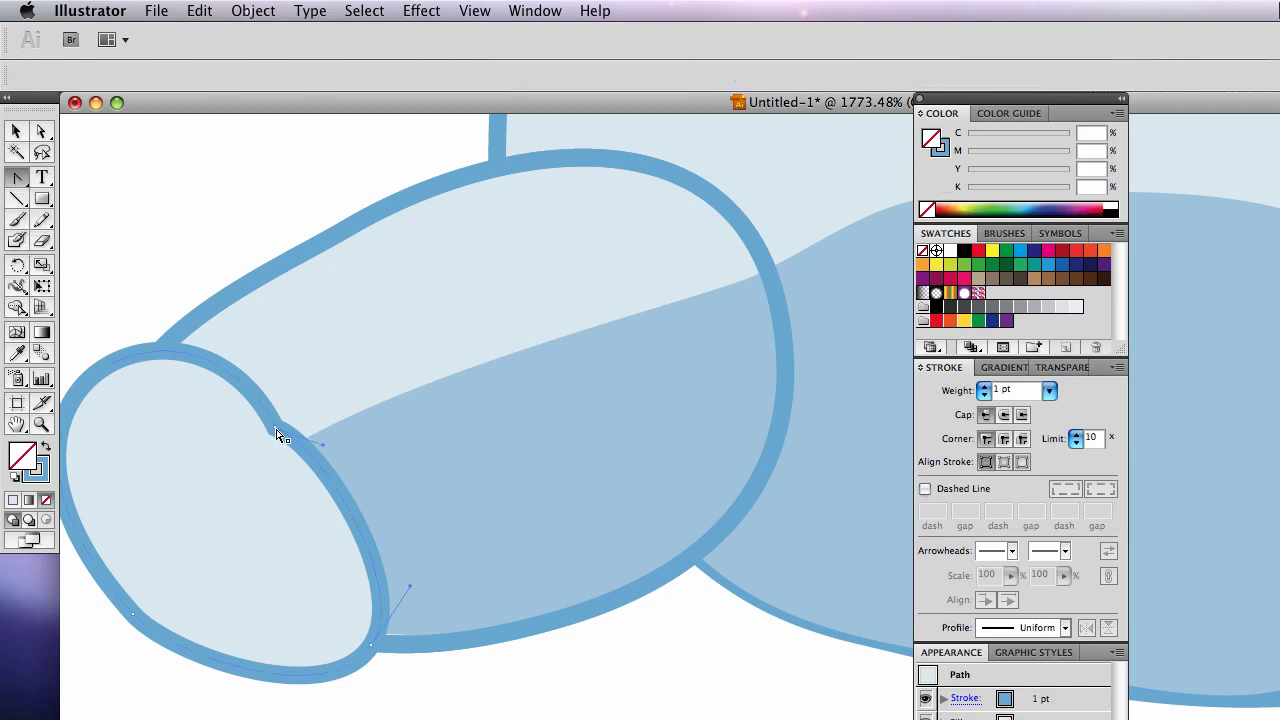
drag(280, 433, 354, 540)
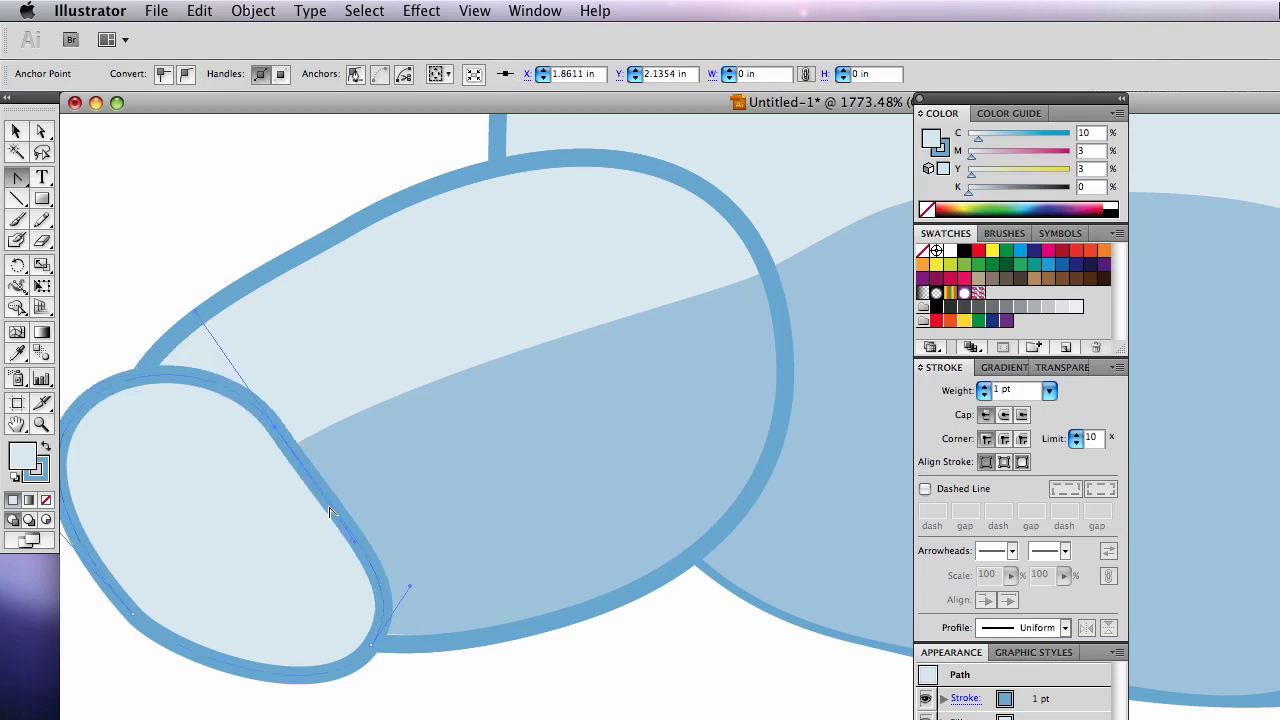
- Refine the neck's lower curve with Direct Selection, then zoom out to 300% to show the tube
key(a)
drag(456, 650, 350, 688)
drag(472, 682, 329, 706)
click(463, 689)
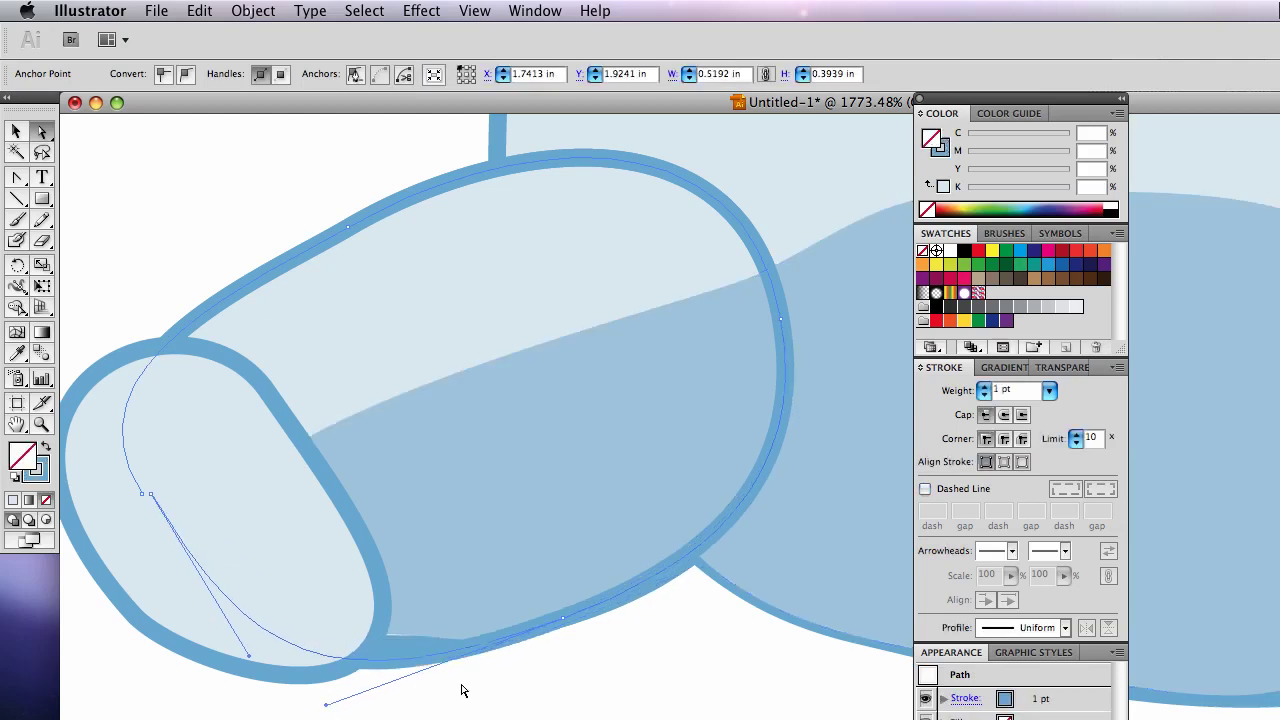
key(super+minus)
key(super+minus)
key(super+minus)
key(super+minus)
key(super+minus)
key(super+minus)
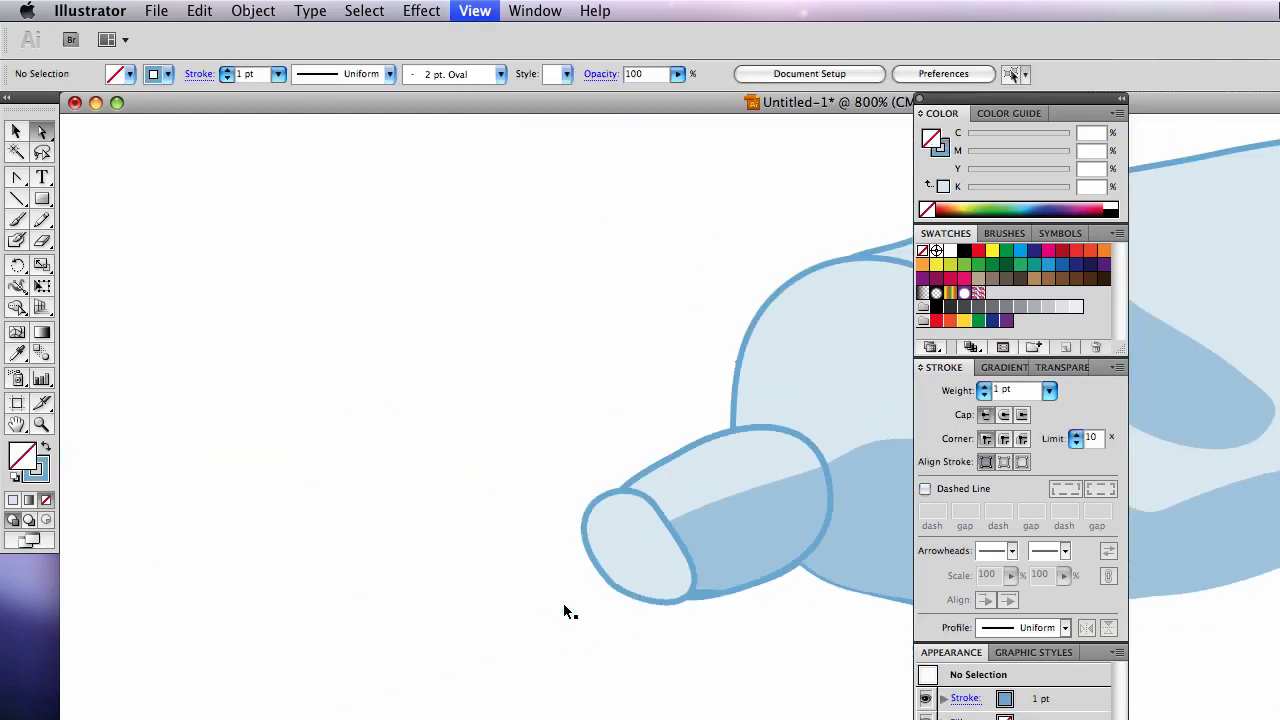
drag(594, 533, 177, 503)
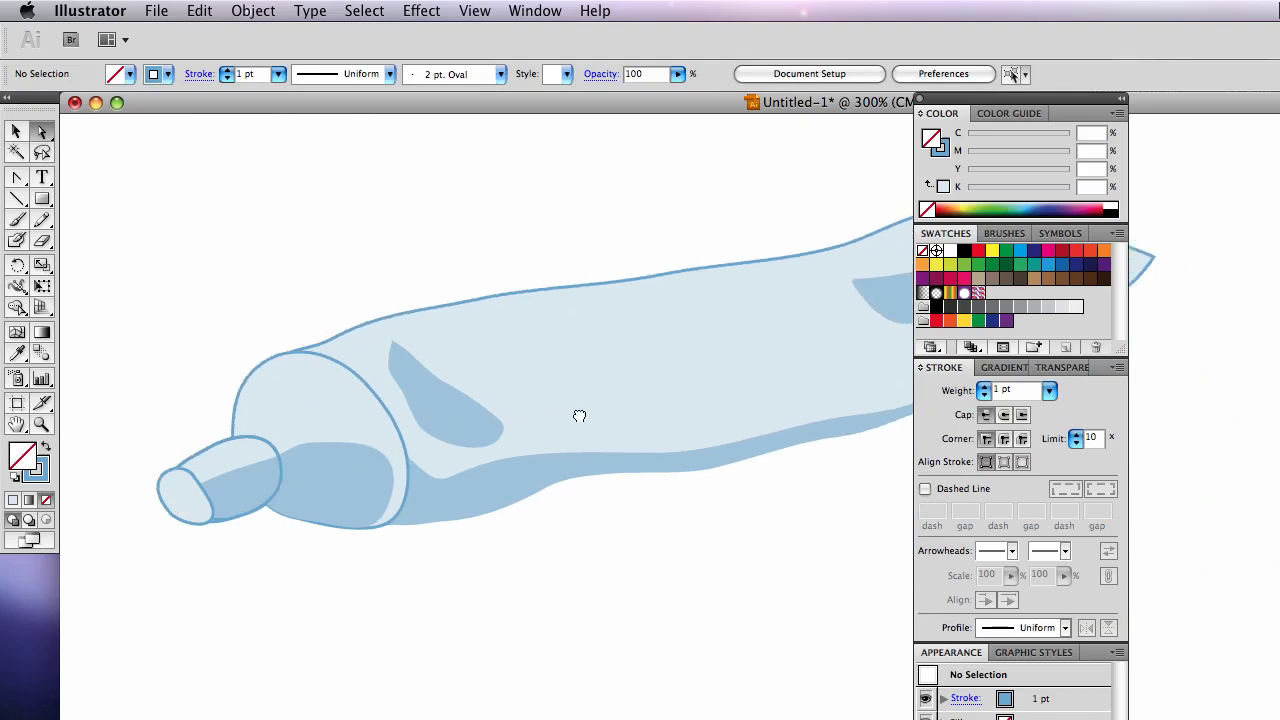
scroll(580, 417, right, 5)
key(super+Tab)
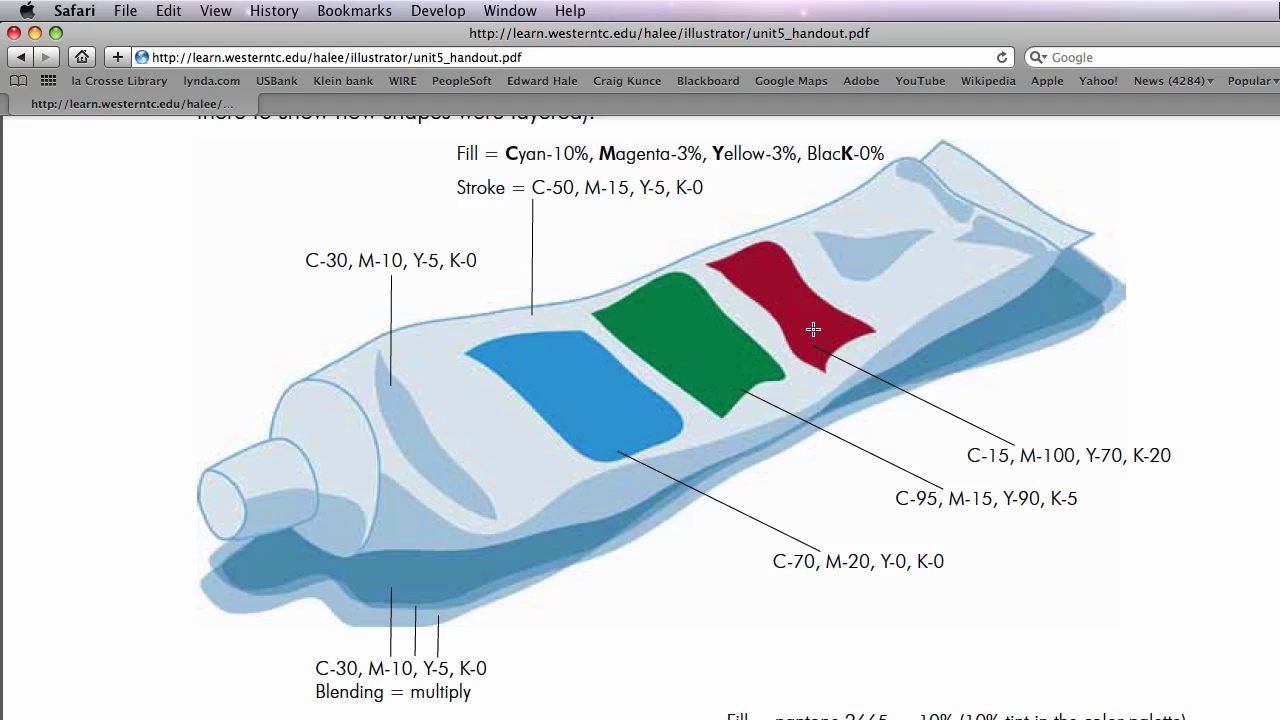
key(super+Tab)
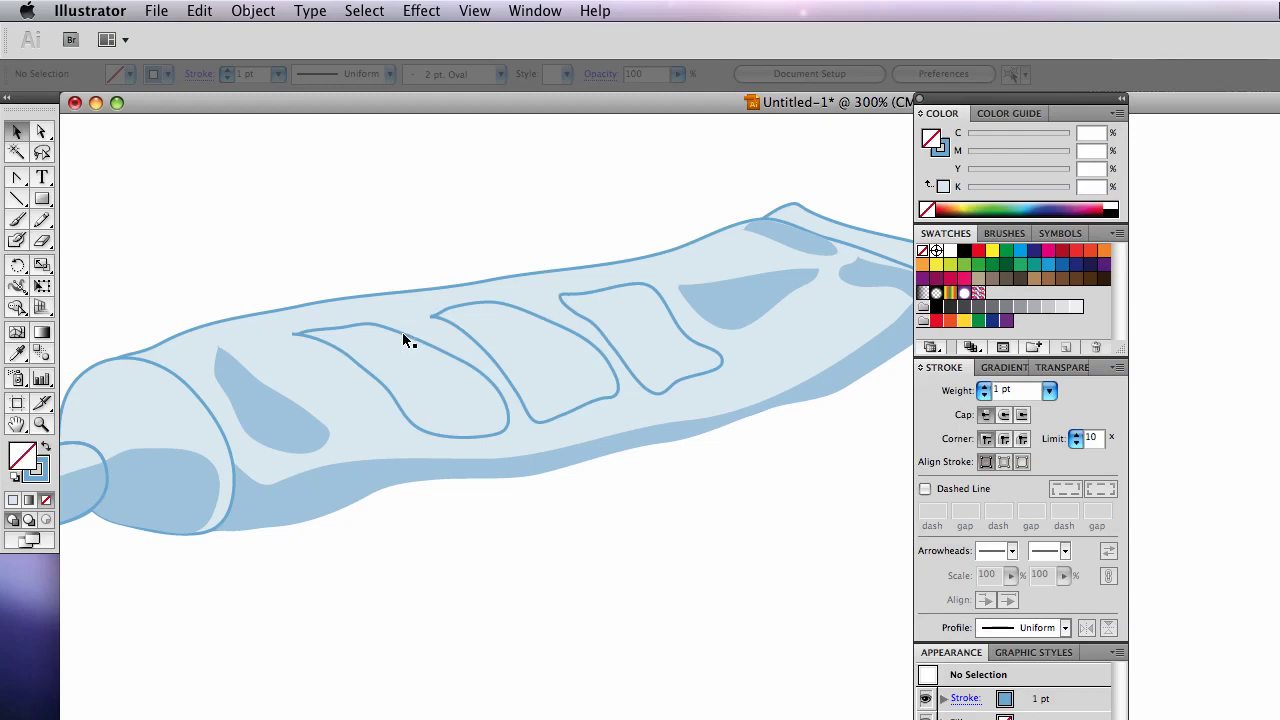
- Fill the first label band blue at C70 M20 and remove its outline
click(403, 333)
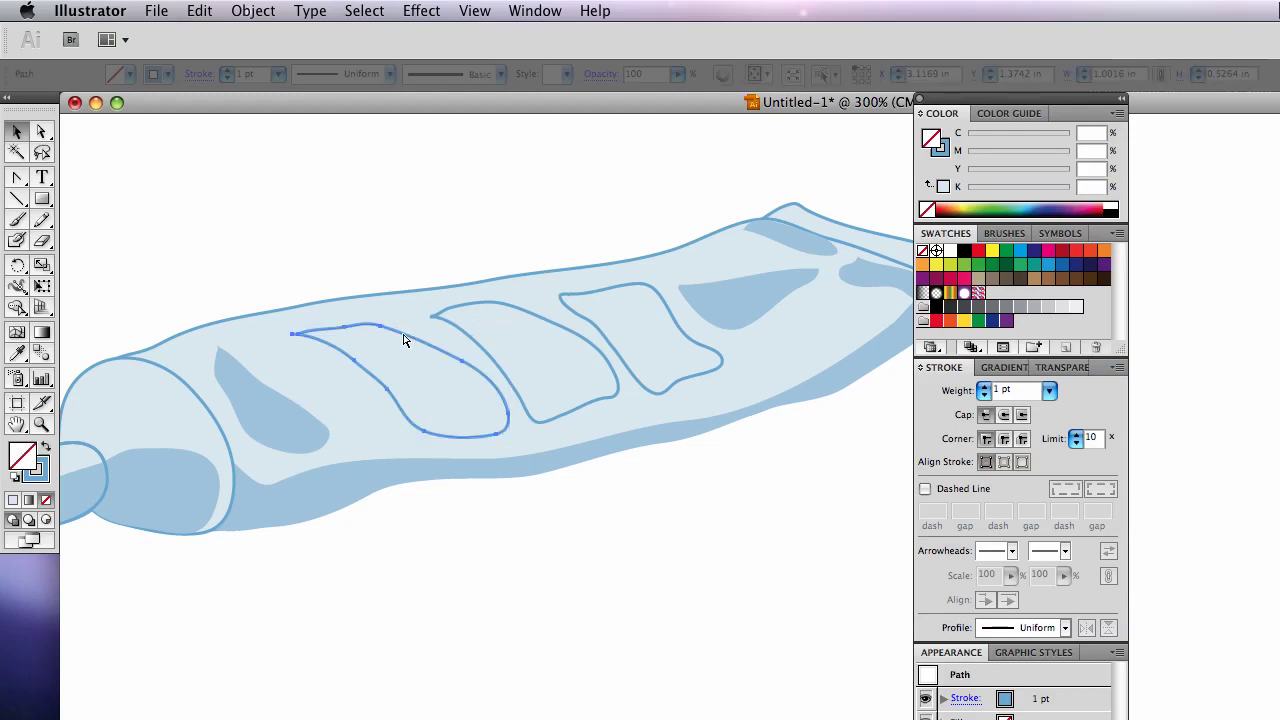
key(super+Tab)
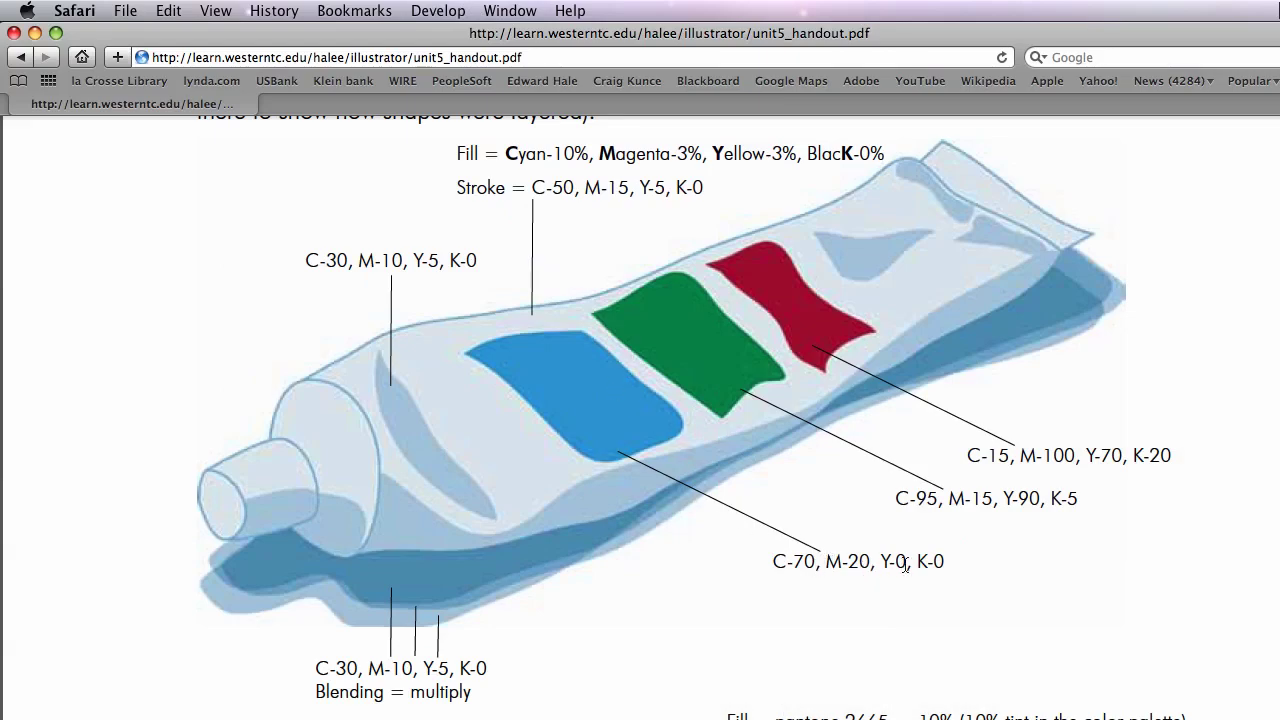
key(super+Tab)
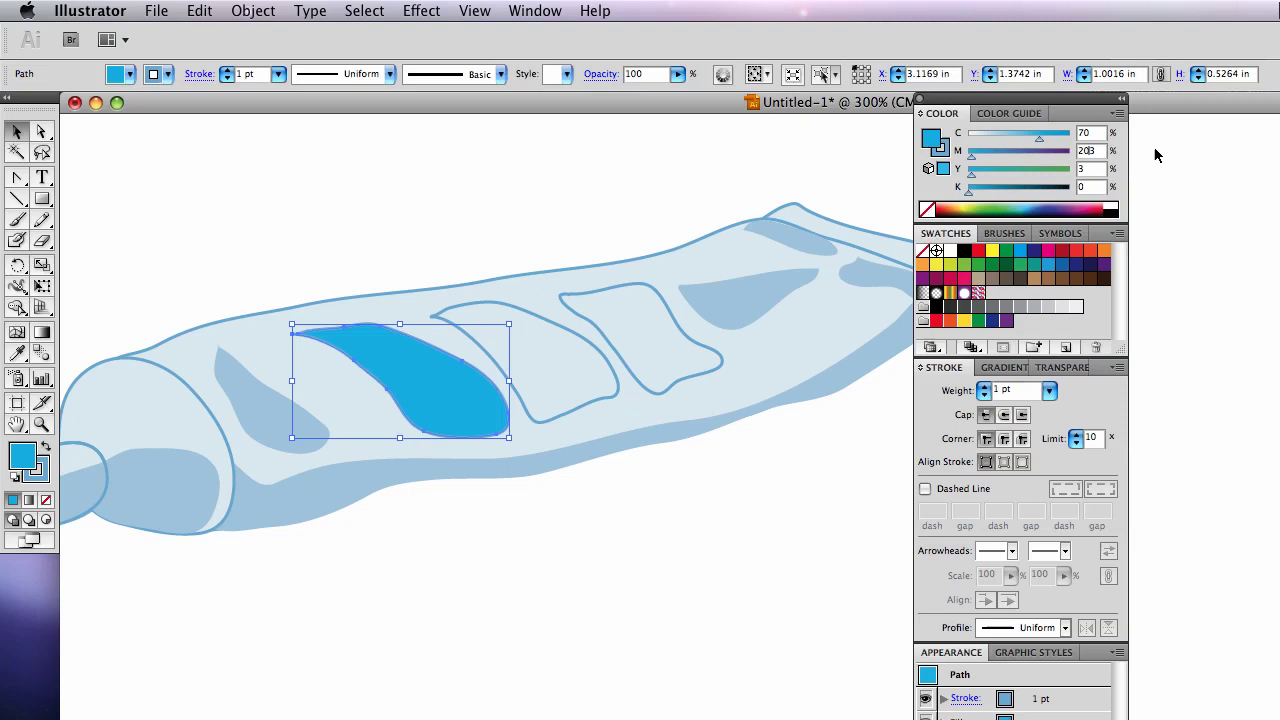
key(super+a)
text(2)
key(Tab)
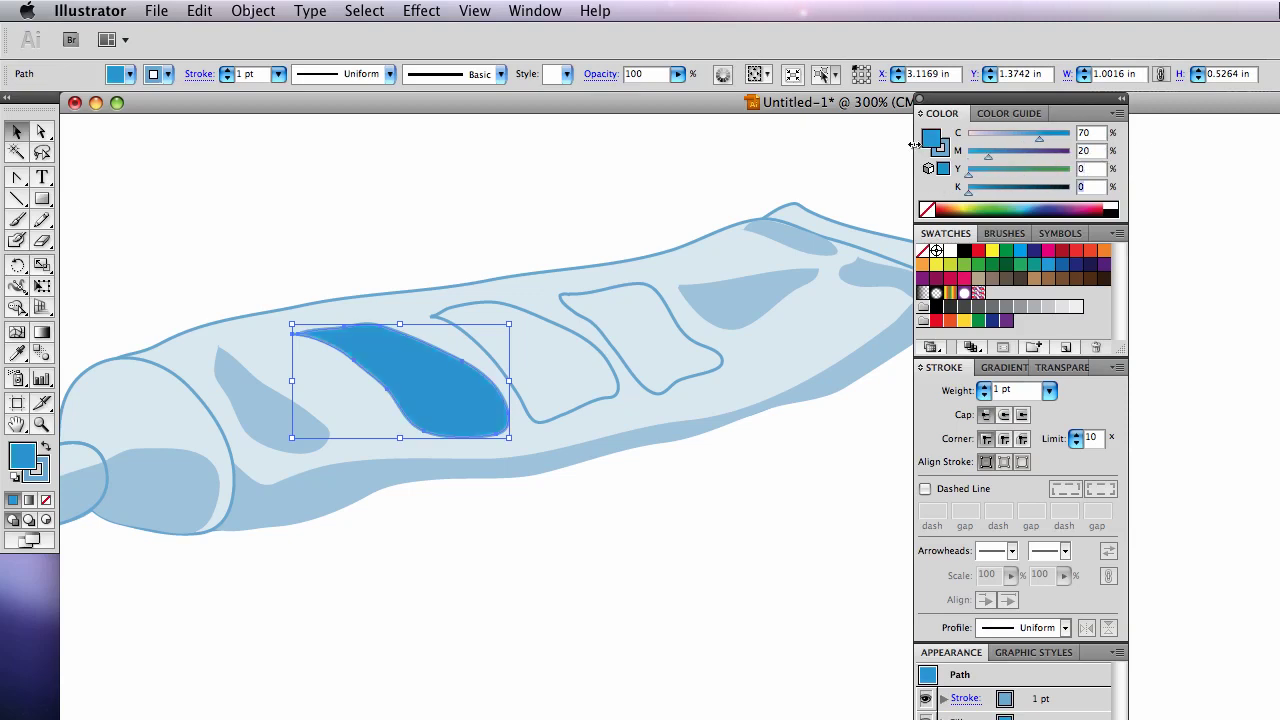
click(941, 149)
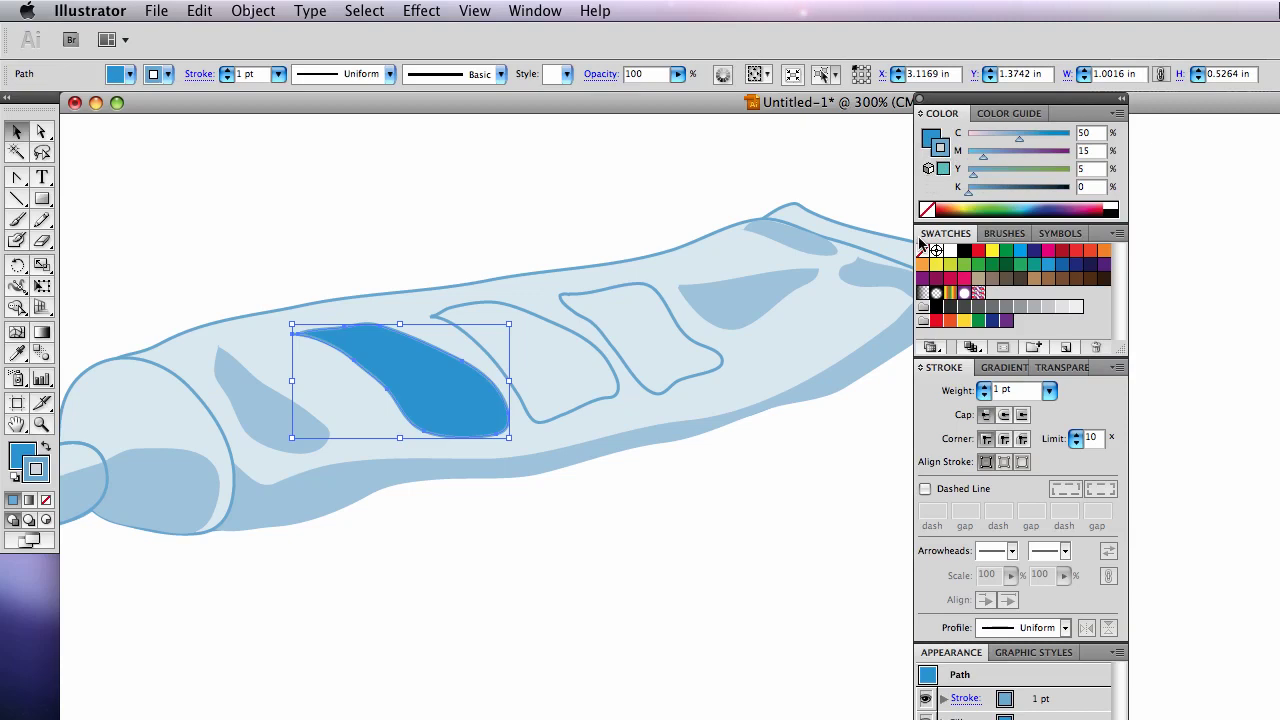
click(926, 210)
click(454, 236)
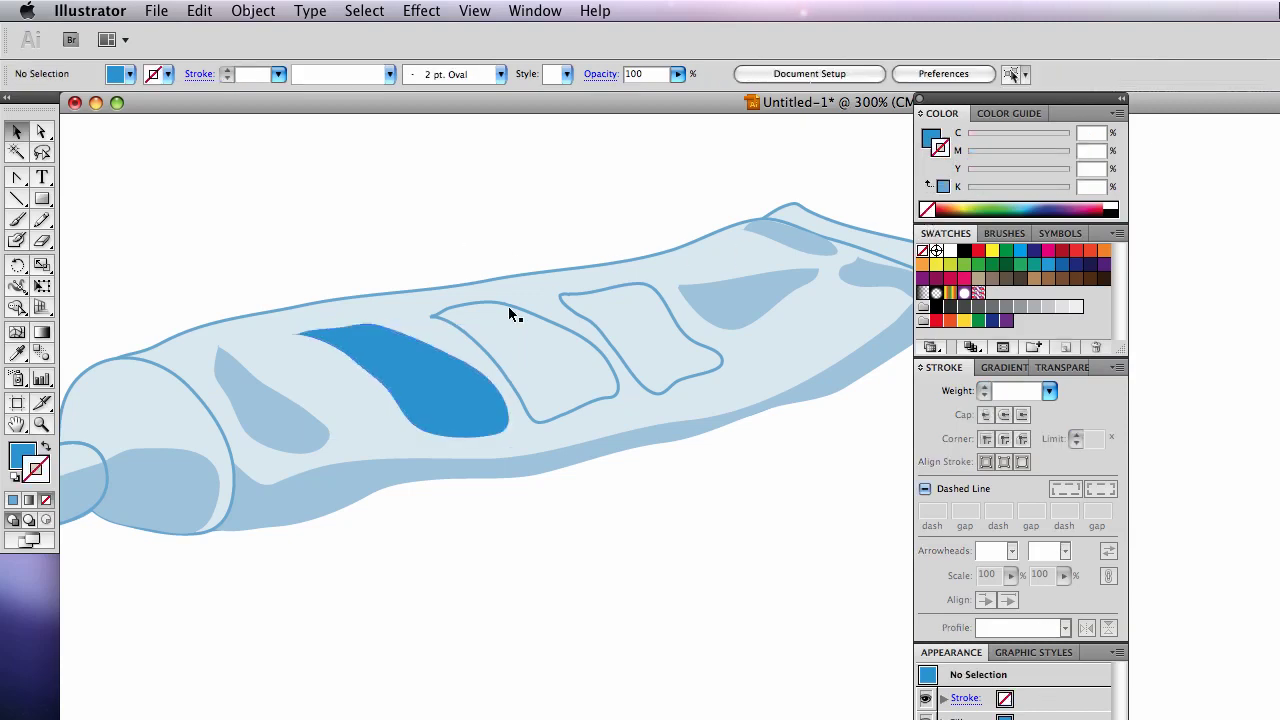
- Remove the second band's outline and fill it green at C95 M15 Y90 K5
click(510, 312)
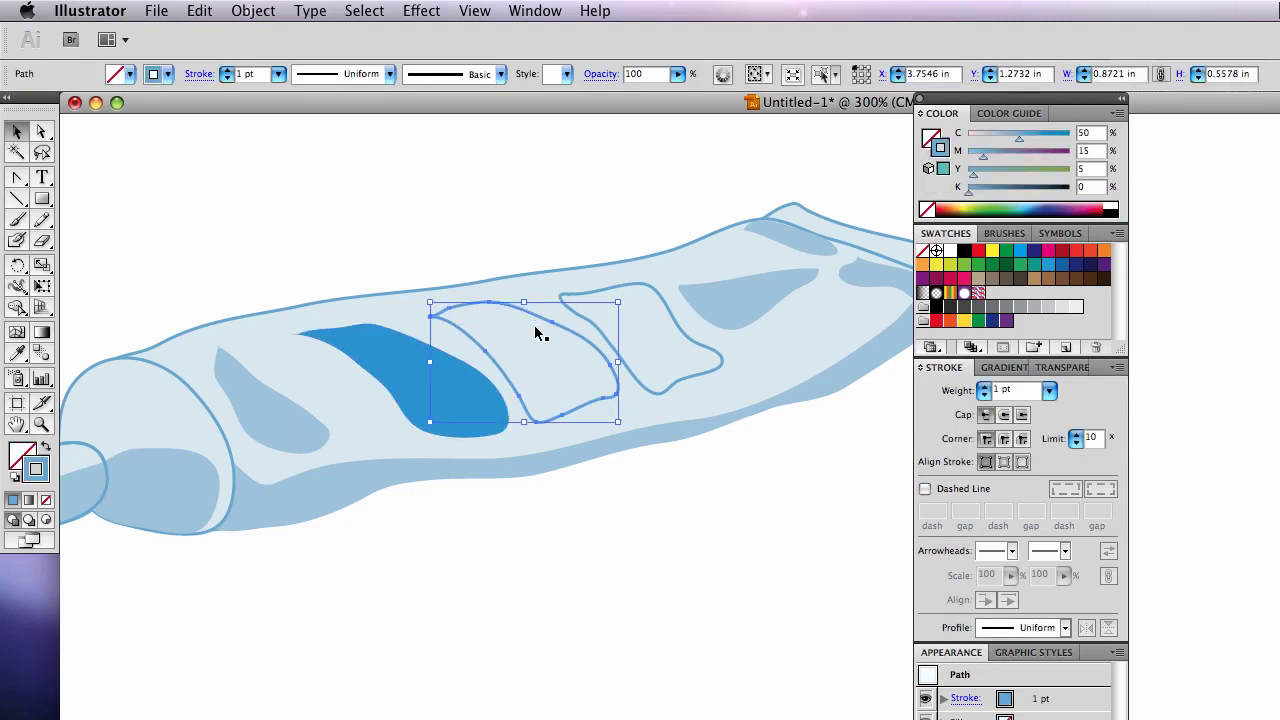
click(926, 210)
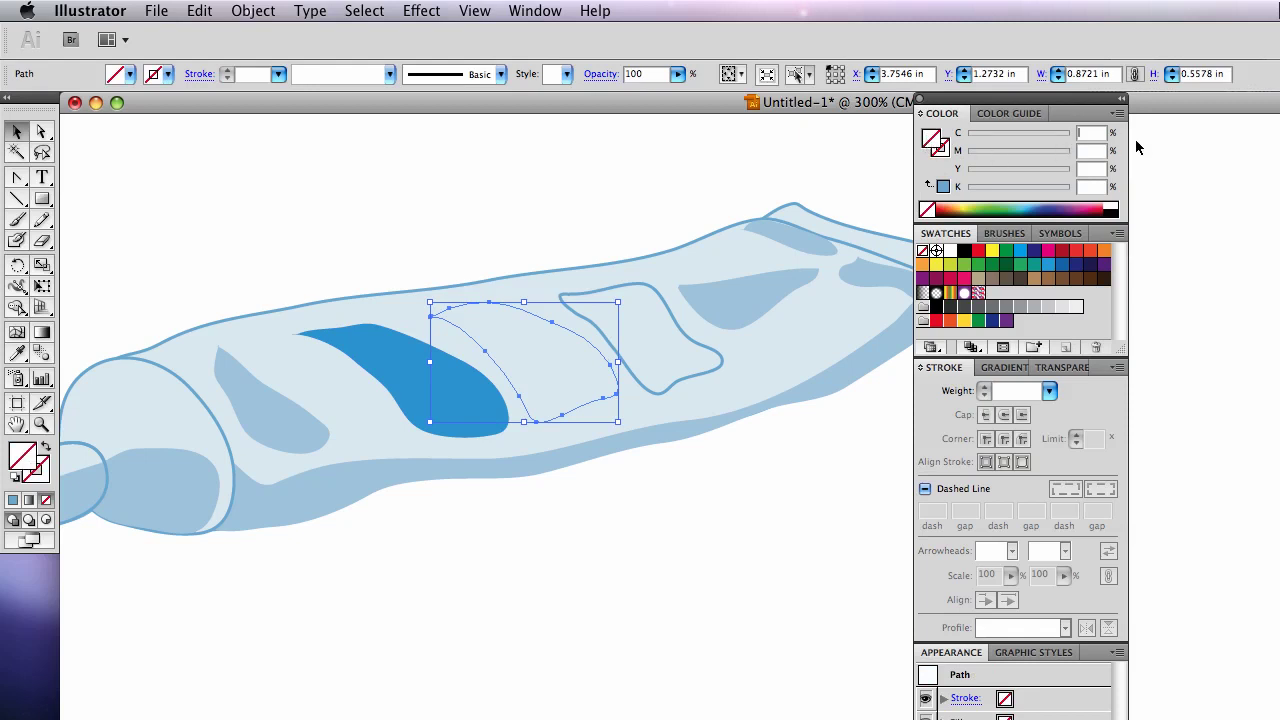
text(95)
key(Tab)
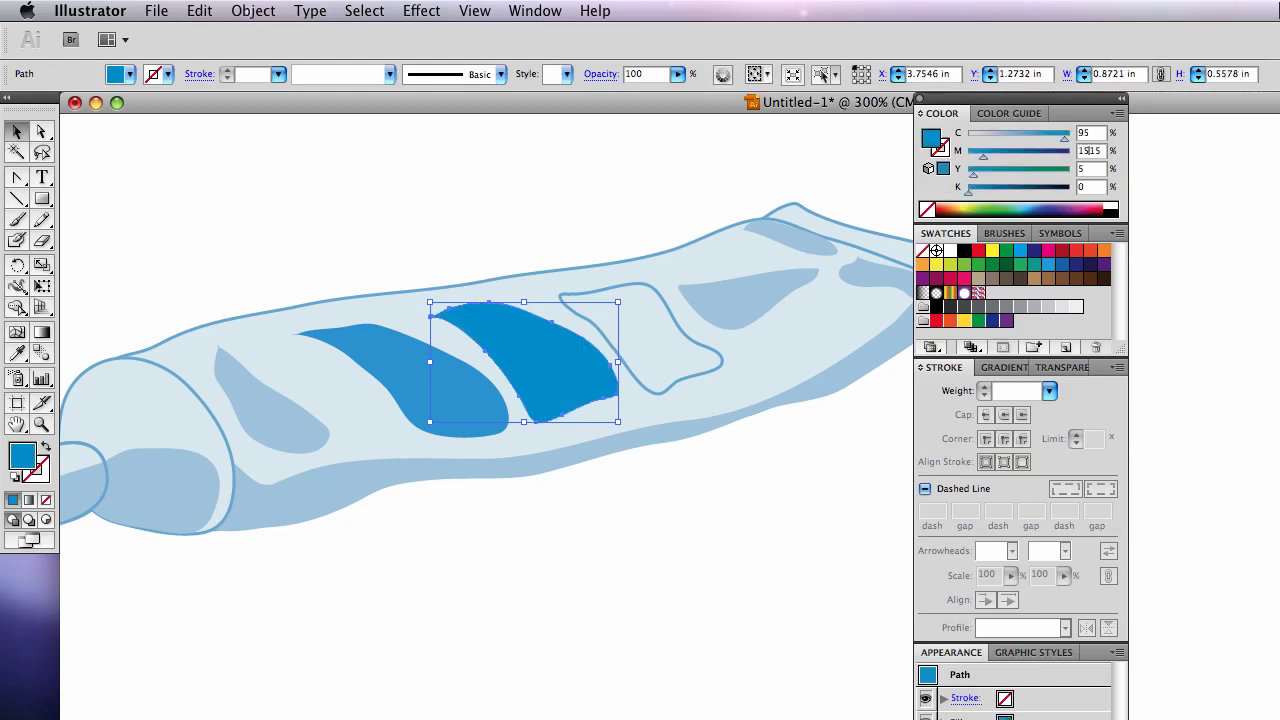
key(Tab)
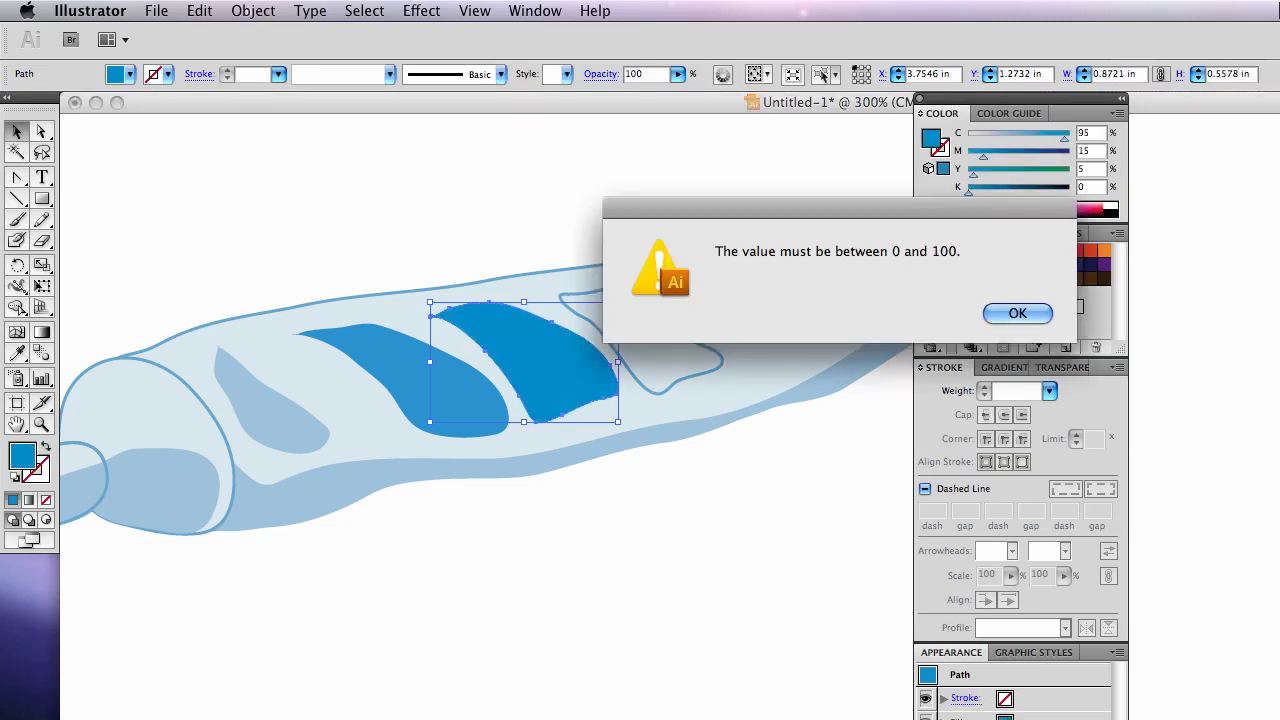
click(1017, 313)
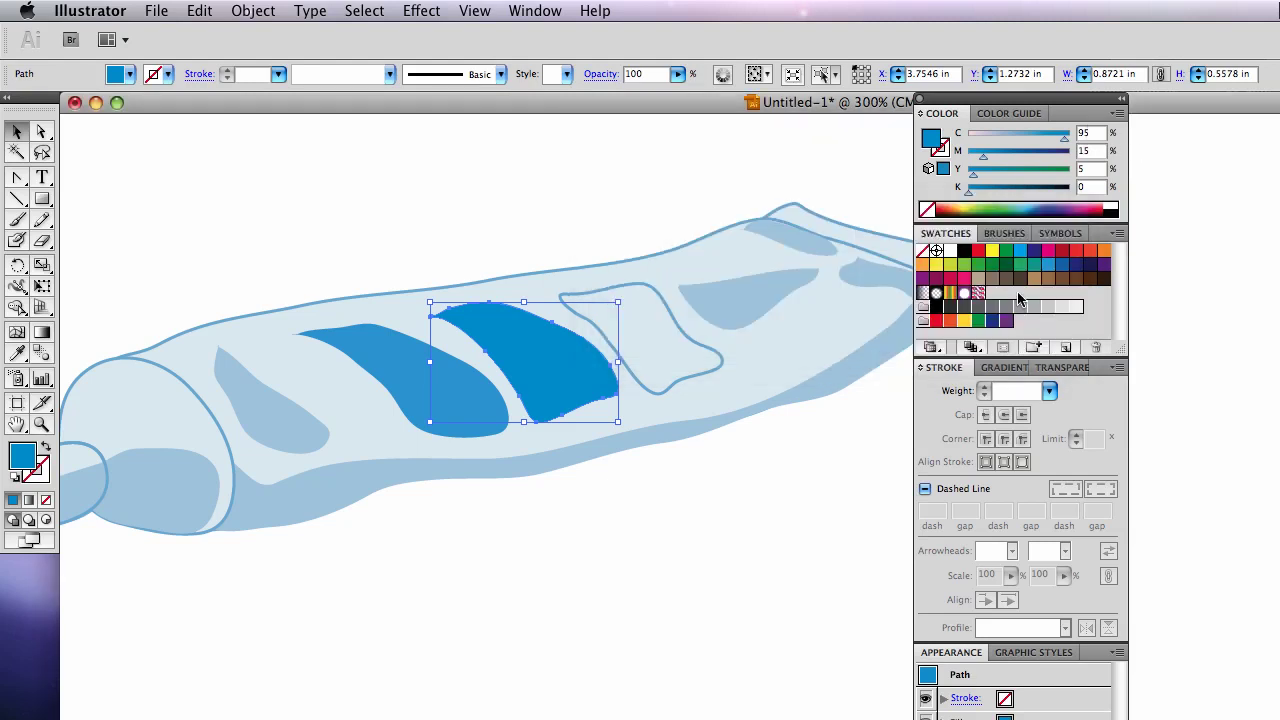
click(1095, 133)
key(Tab)
text(90)
key(Tab)
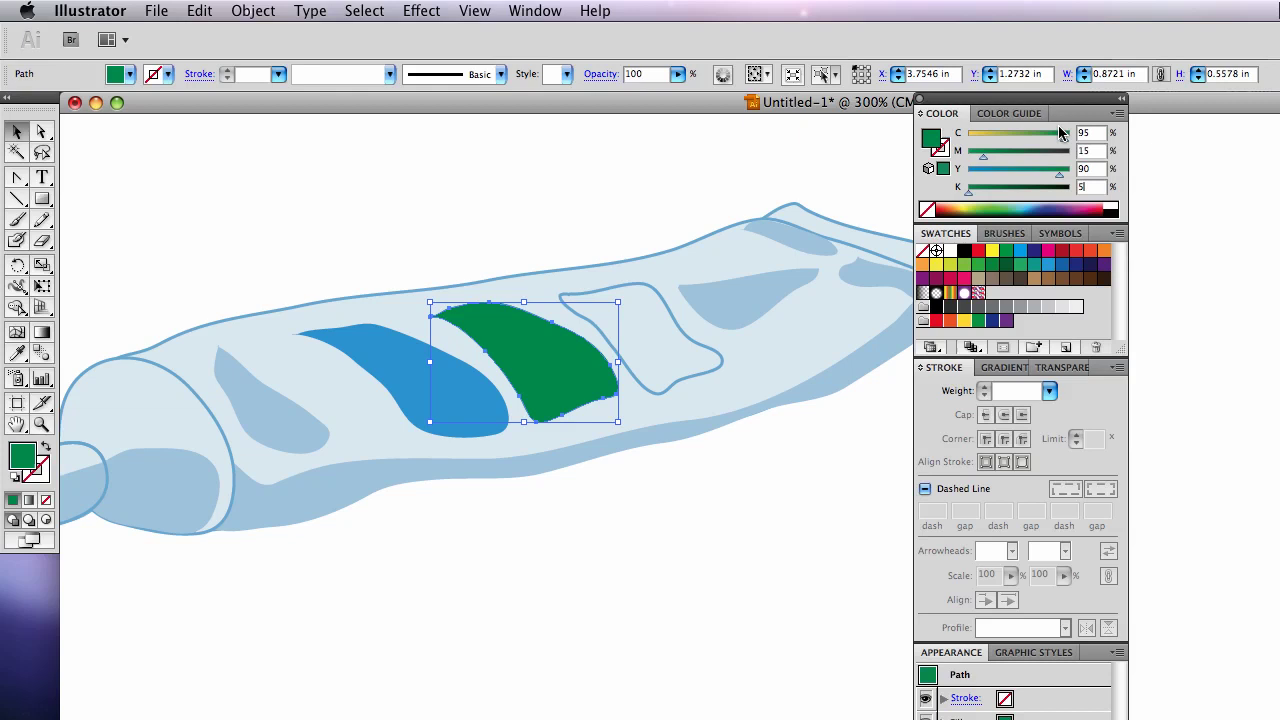
key(Return)
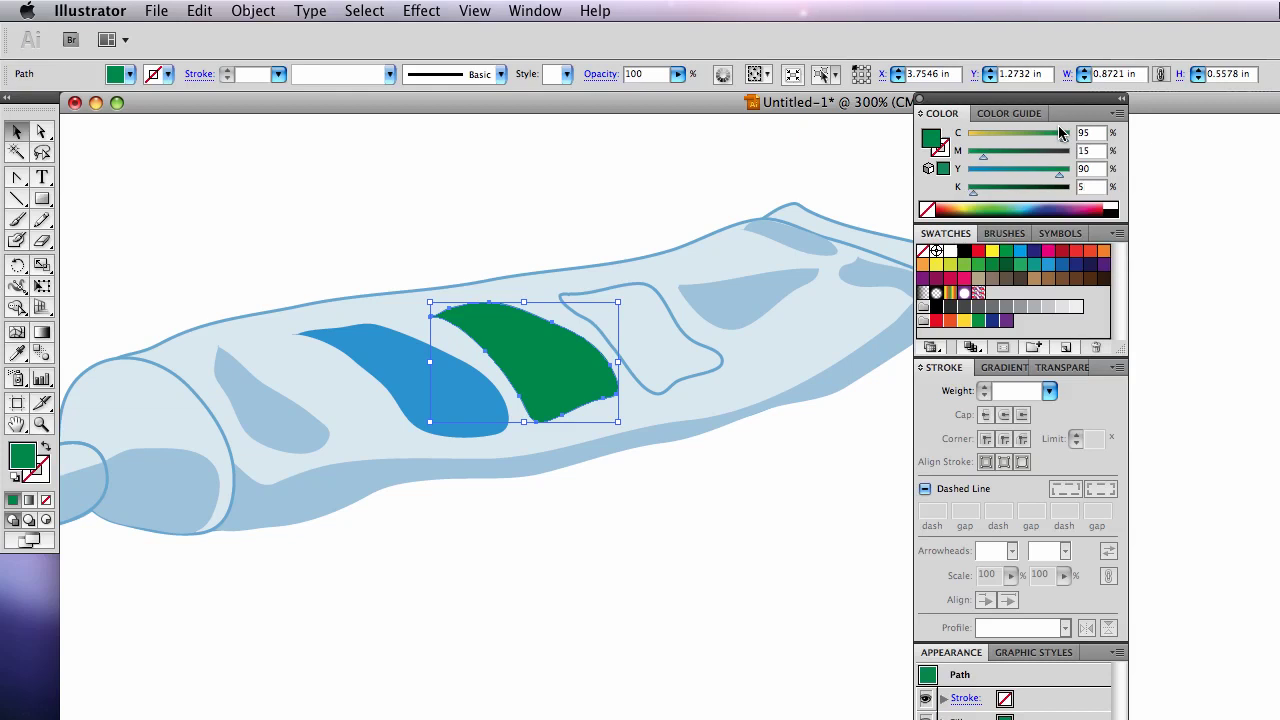
- Select the wavy third label band and set its stroke to None
click(681, 382)
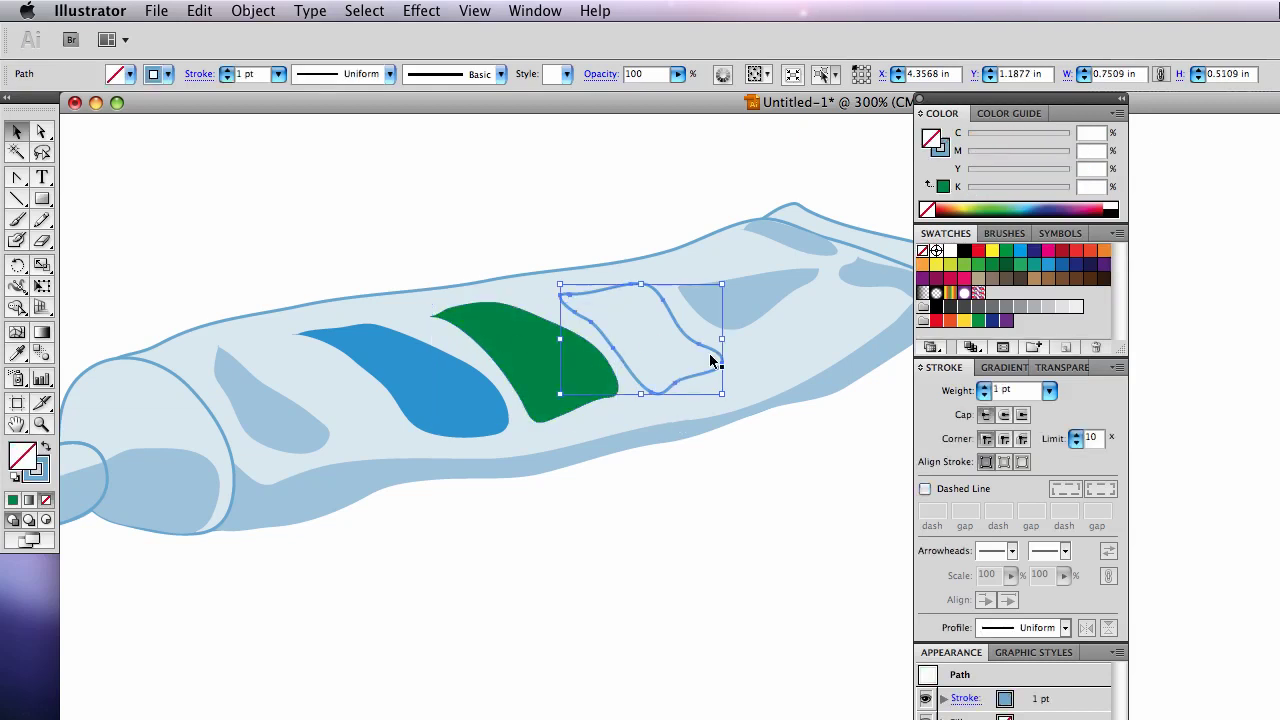
click(943, 152)
click(923, 250)
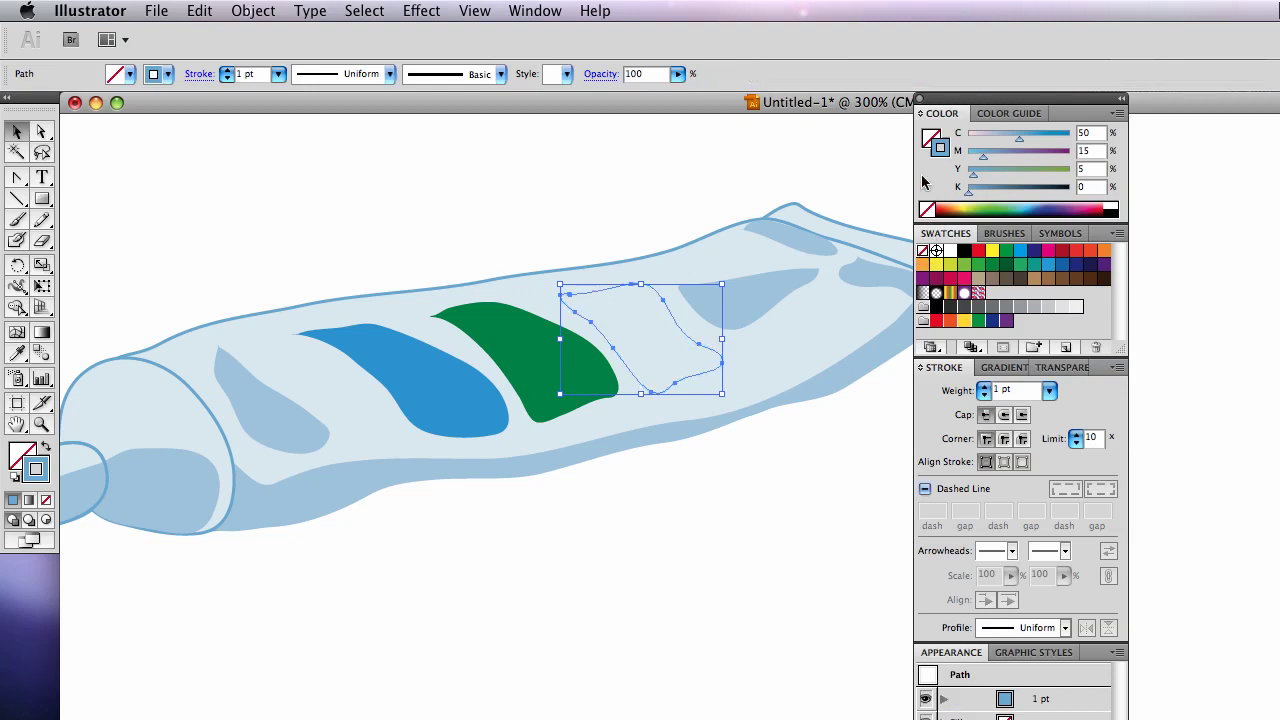
- Fill the wavy band dark red at C15 M100 Y70 K20, then deselect and zoom out
text(1)
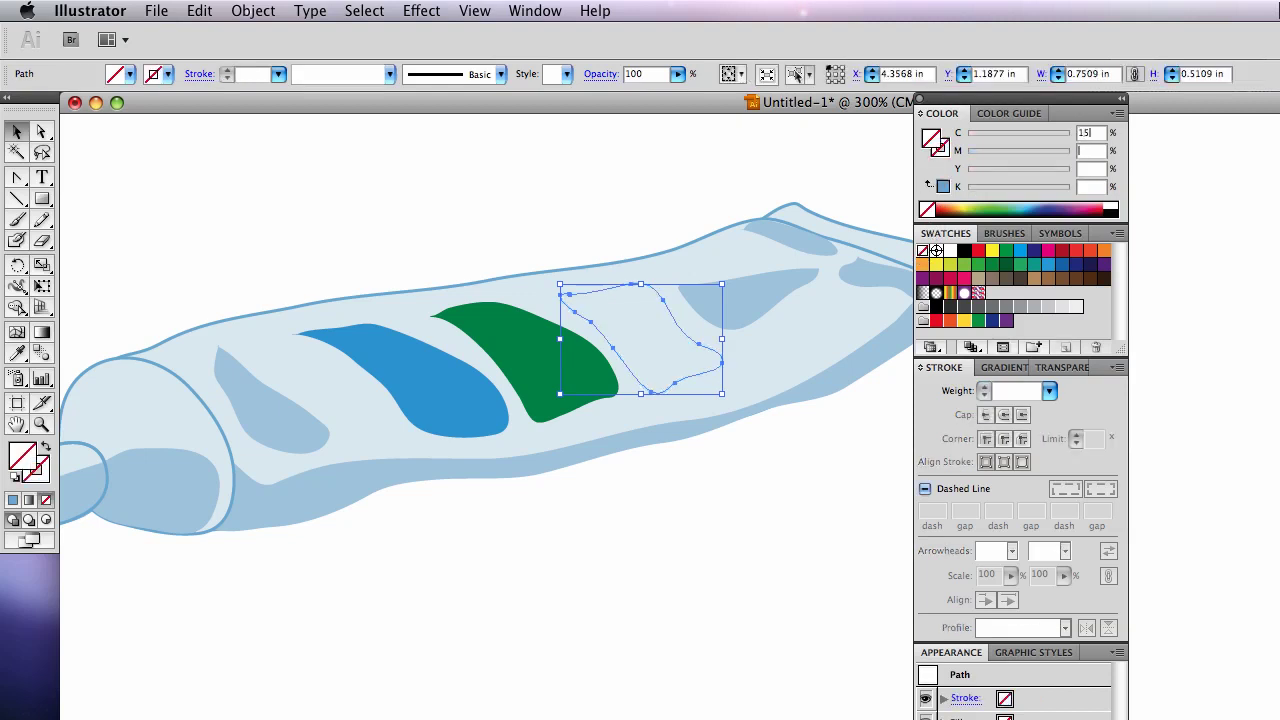
key(Return)
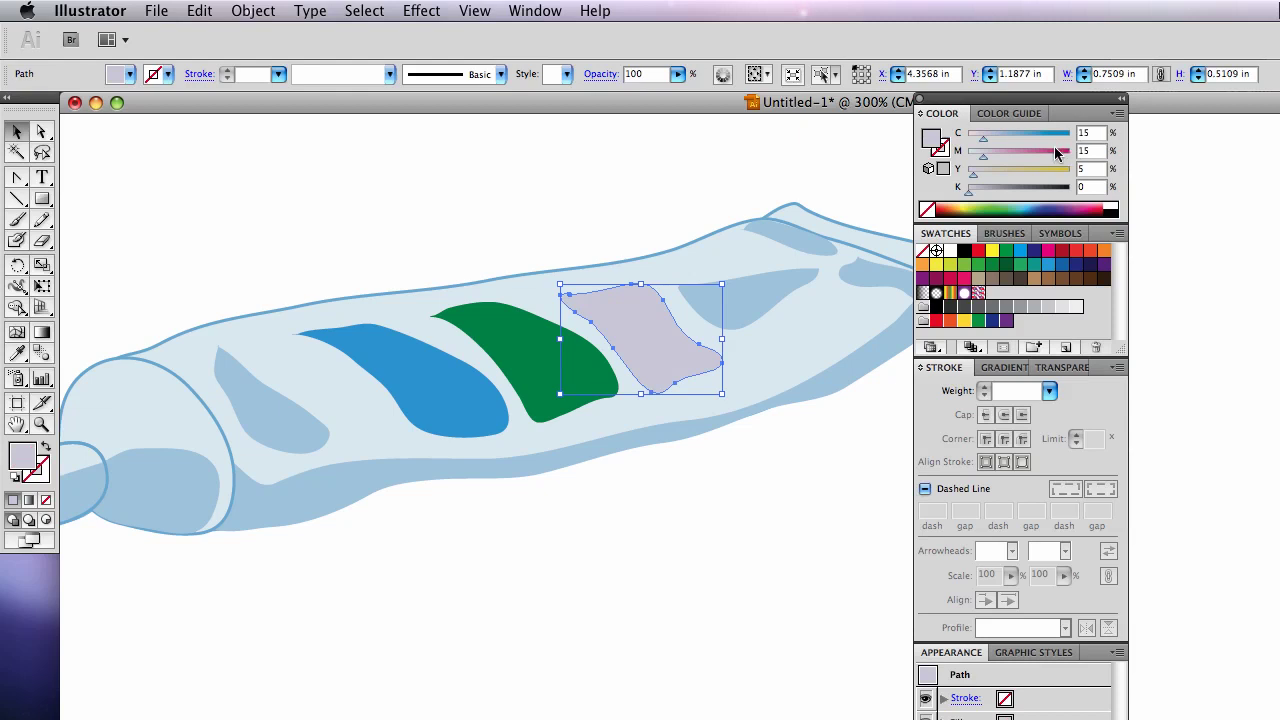
key(Tab)
text(100)
key(Tab)
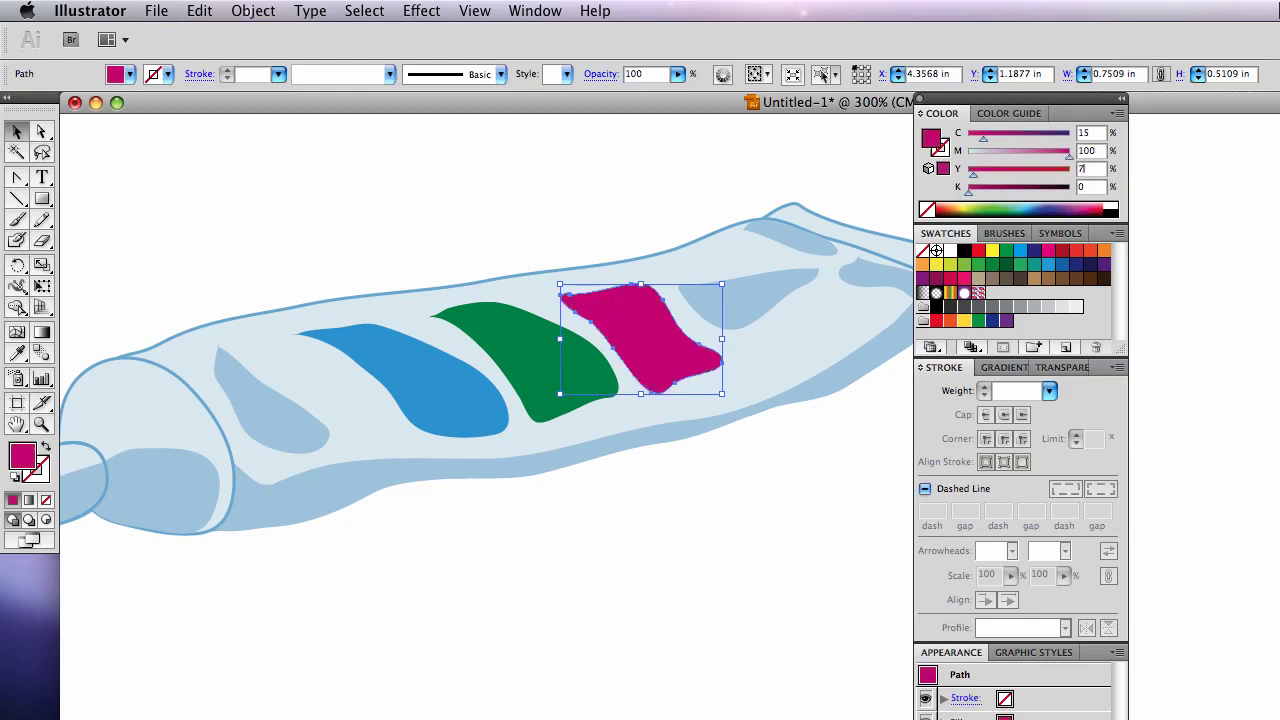
text(70)
key(Tab)
text(20)
key(Return)
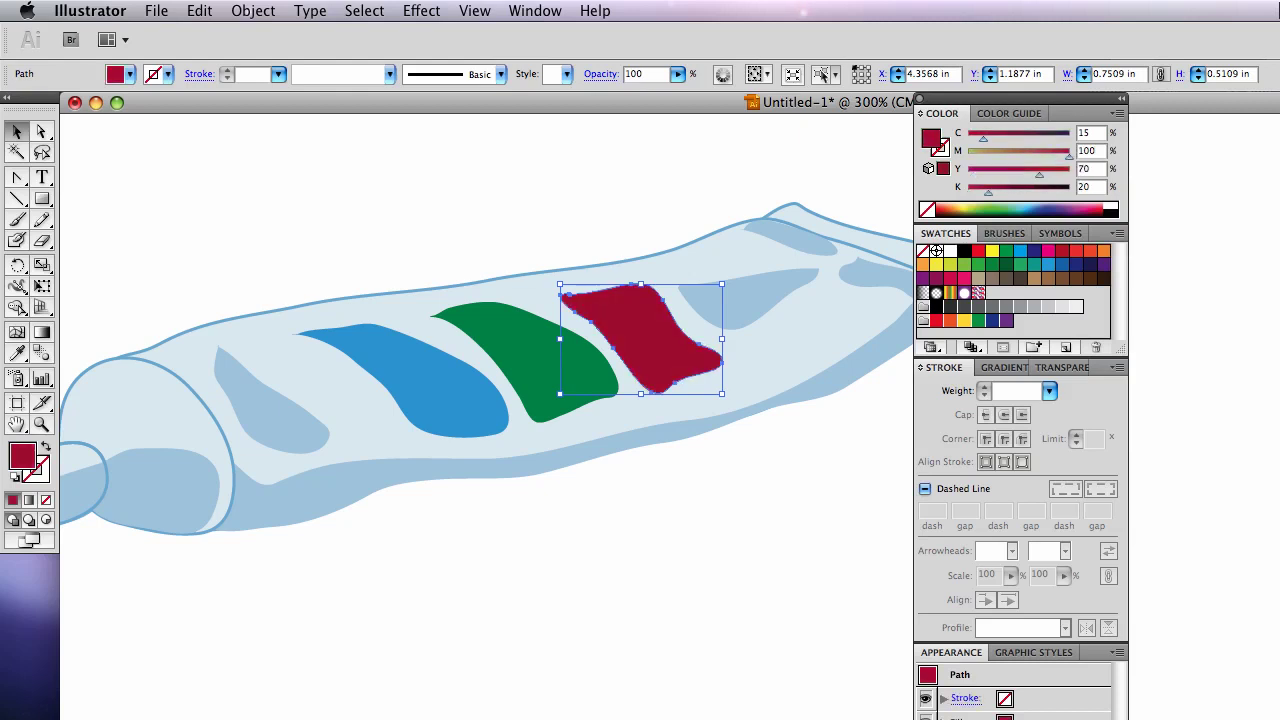
click(773, 482)
key(super+minus)
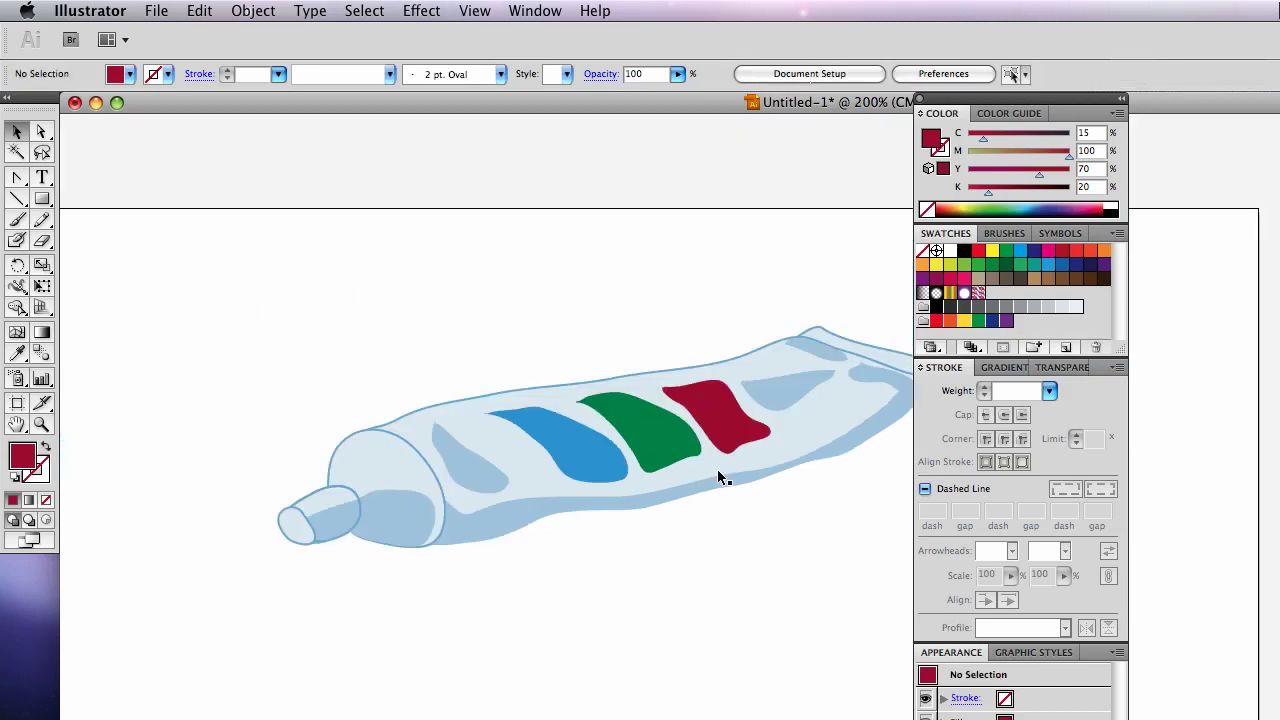
drag(766, 466, 648, 383)
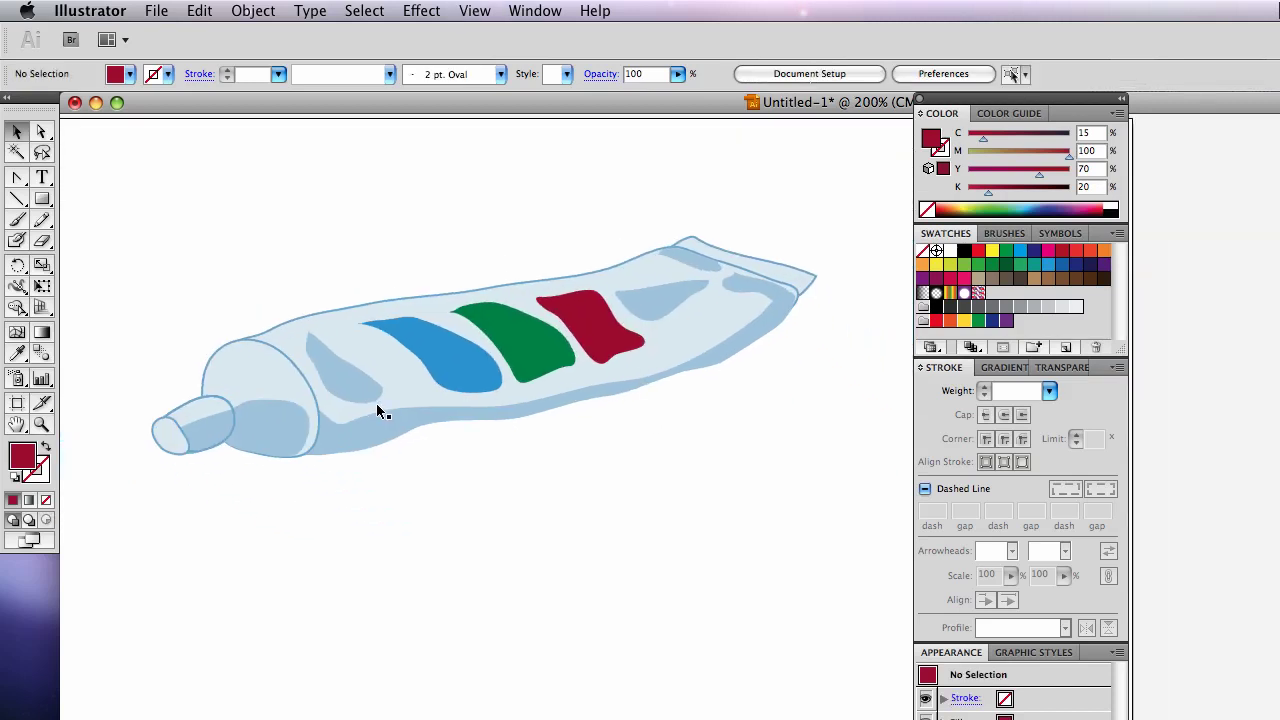
key(super+Tab)
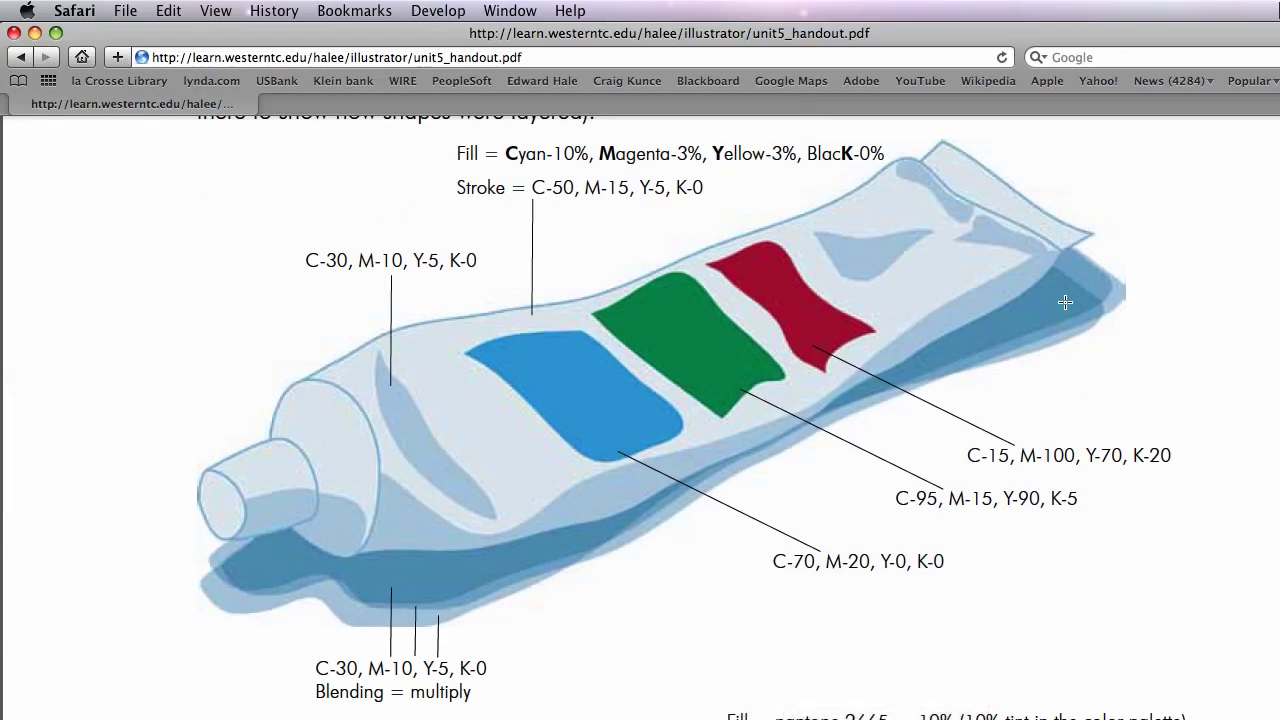
key(super+Tab)
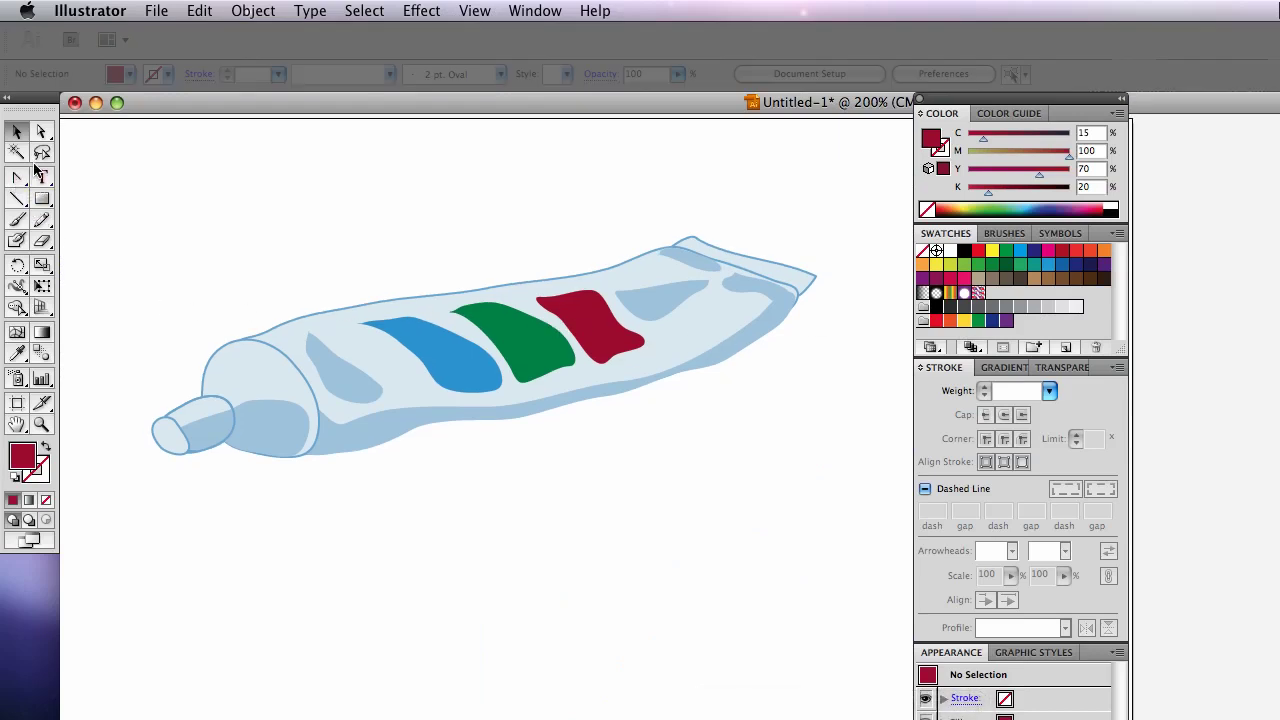
- Pencil-draw a shadow under the tube, fill it C30 M10 Y5 K0, and send it to back
click(42, 220)
mouse_move(201, 435)
mouse_down()
mouse_move(166, 449)
mouse_move(164, 481)
mouse_move(218, 469)
mouse_move(275, 494)
mouse_move(371, 458)
mouse_move(766, 371)
mouse_move(831, 331)
mouse_move(727, 319)
mouse_move(527, 338)
mouse_move(257, 403)
mouse_up()
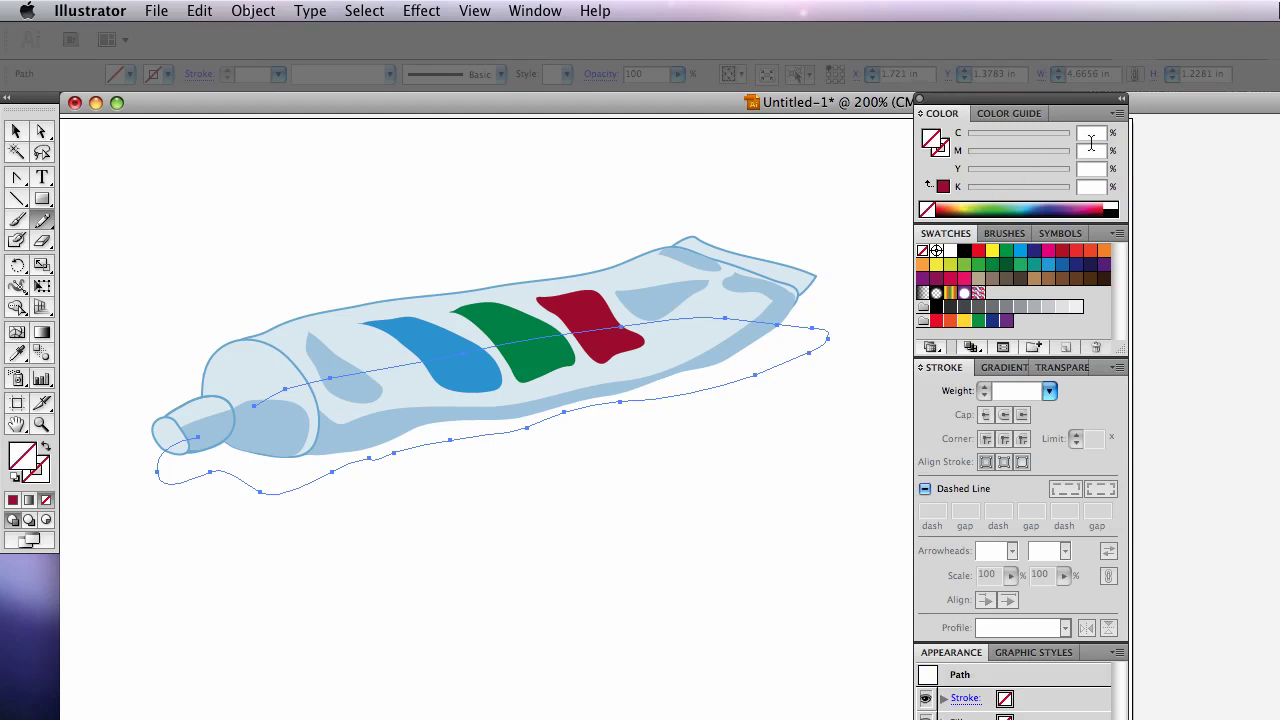
text(30)
key(Tab)
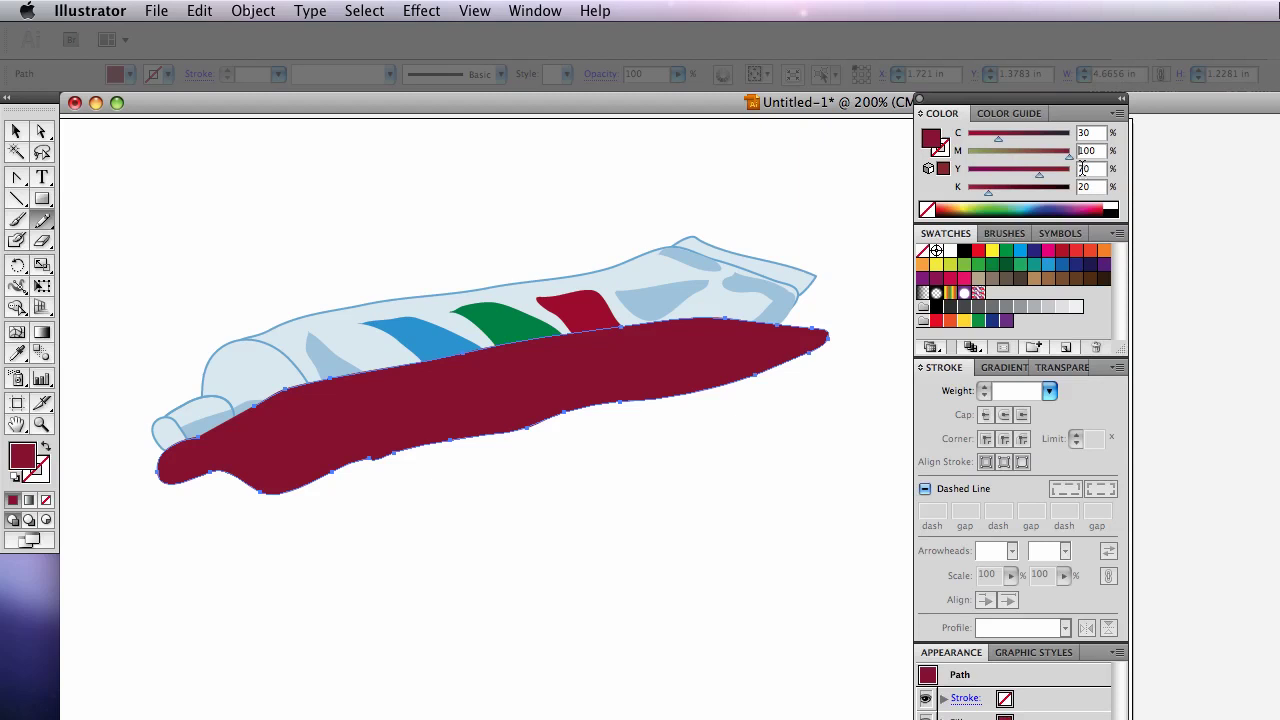
text(10)
key(Tab)
text(5)
key(Tab)
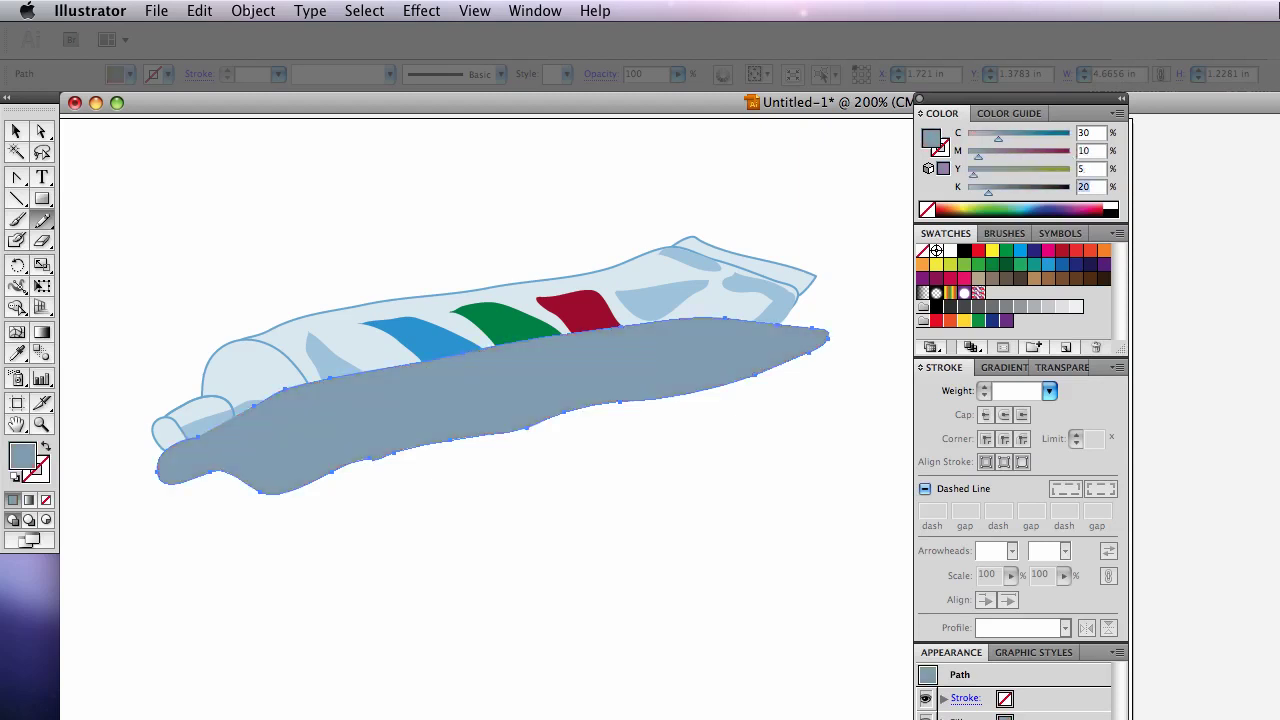
text(0)
key(Return)
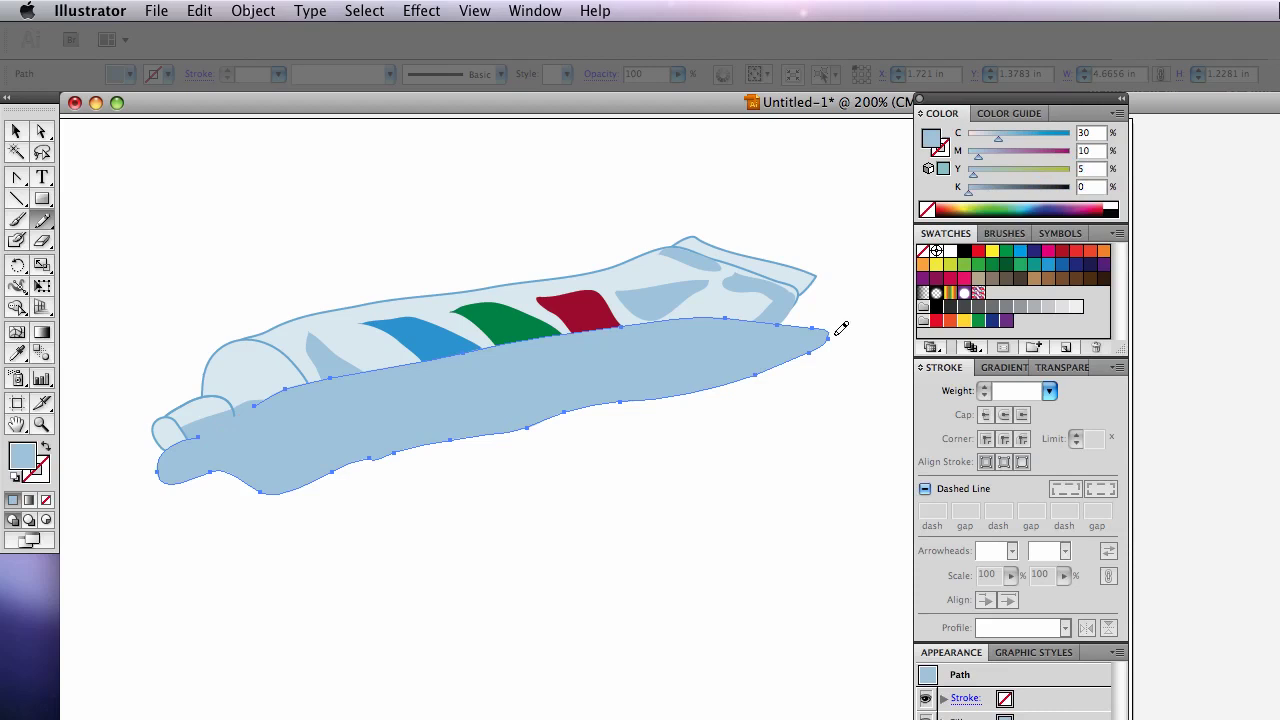
key(super)
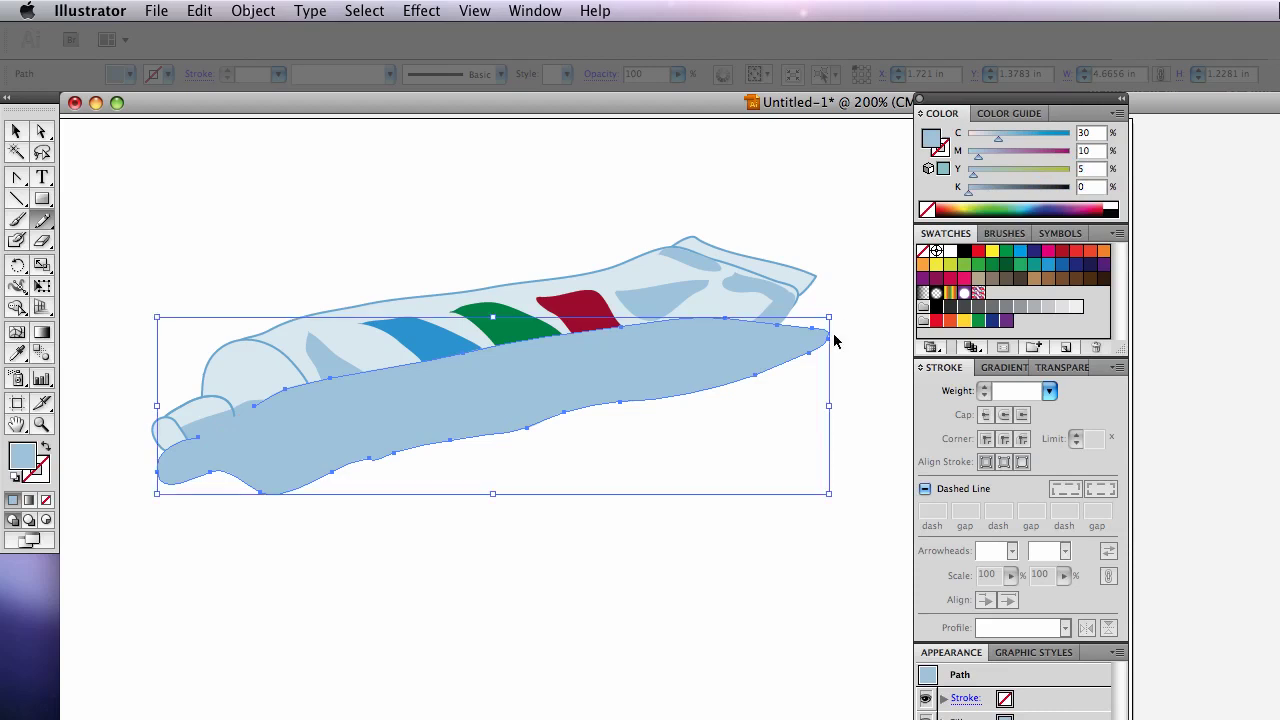
key(super+shift+bracketleft)
- Duplicate the shadow into several copies, each shifted down-right and rotated slightly counter-clockwise
super+click(840, 318)
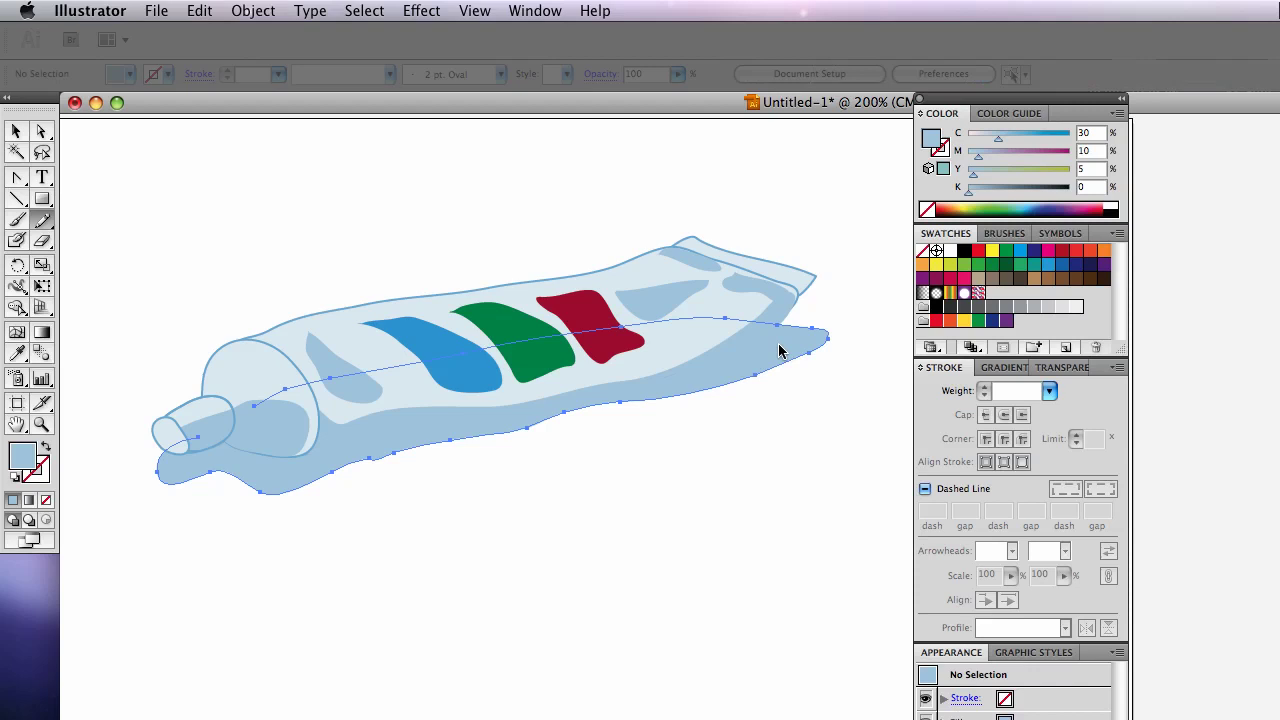
drag(779, 350, 786, 345)
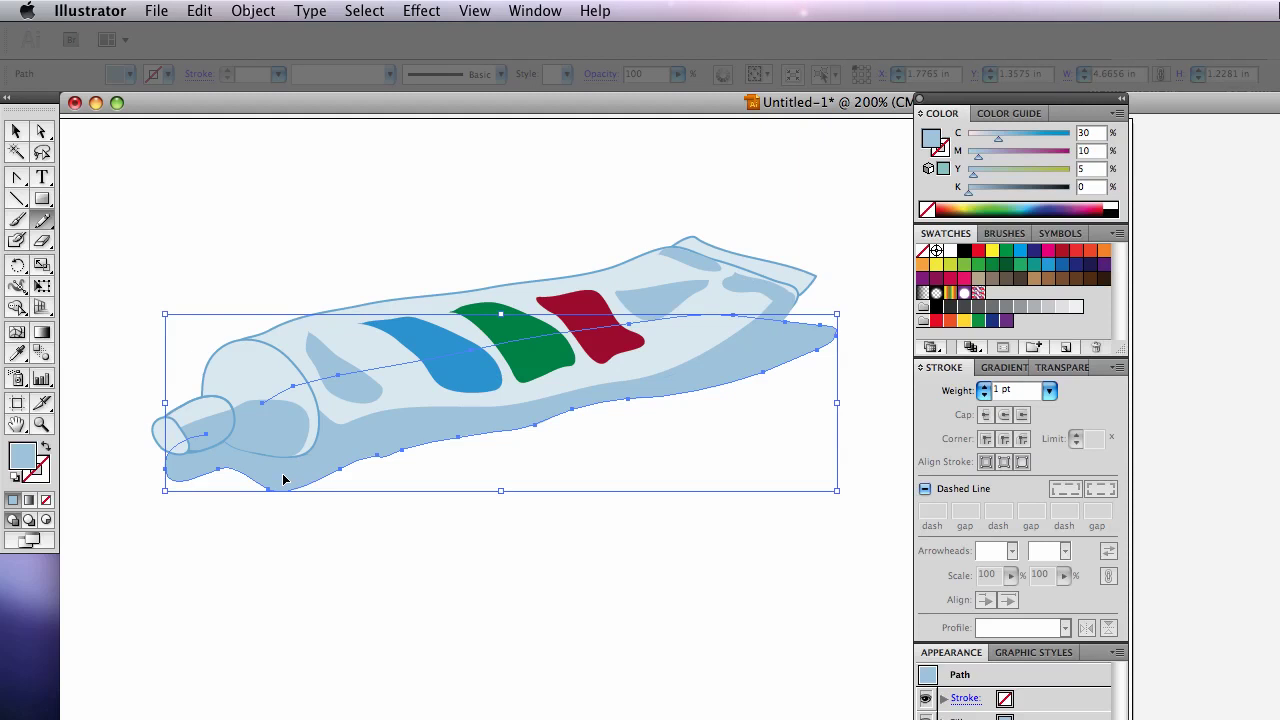
key(n)
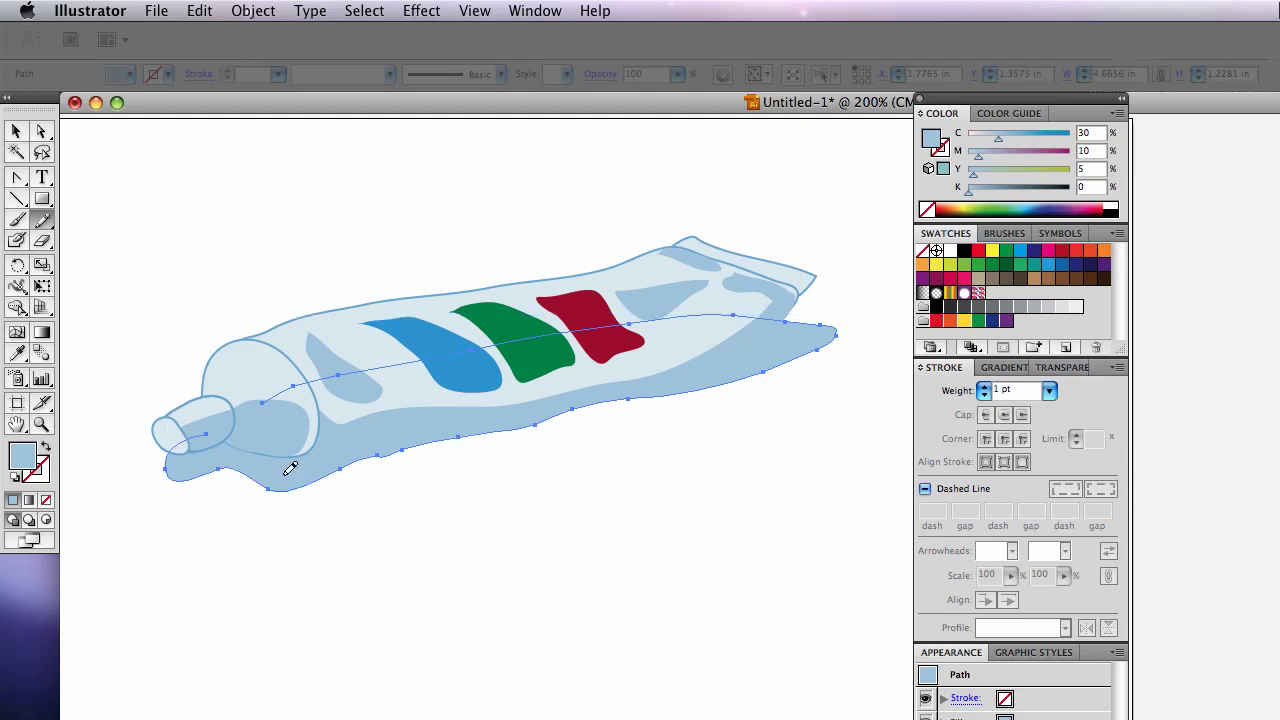
key(v)
drag(283, 480, 285, 489)
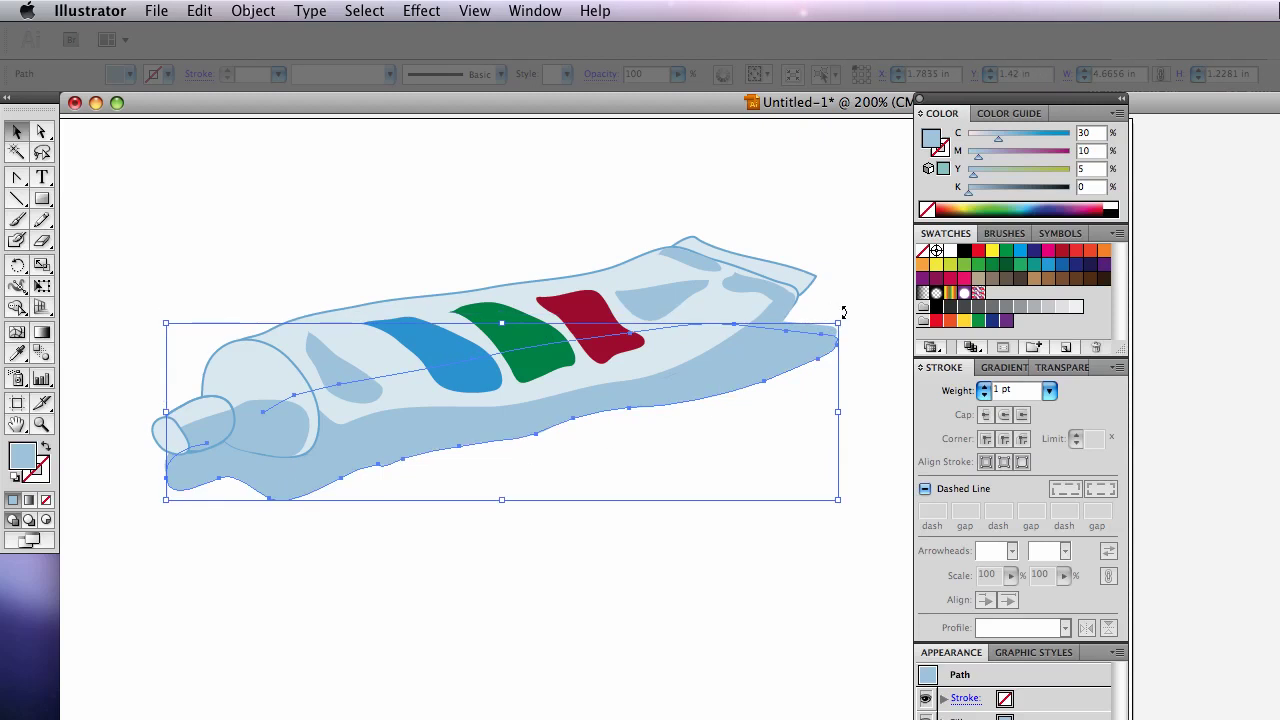
drag(843, 314, 841, 305)
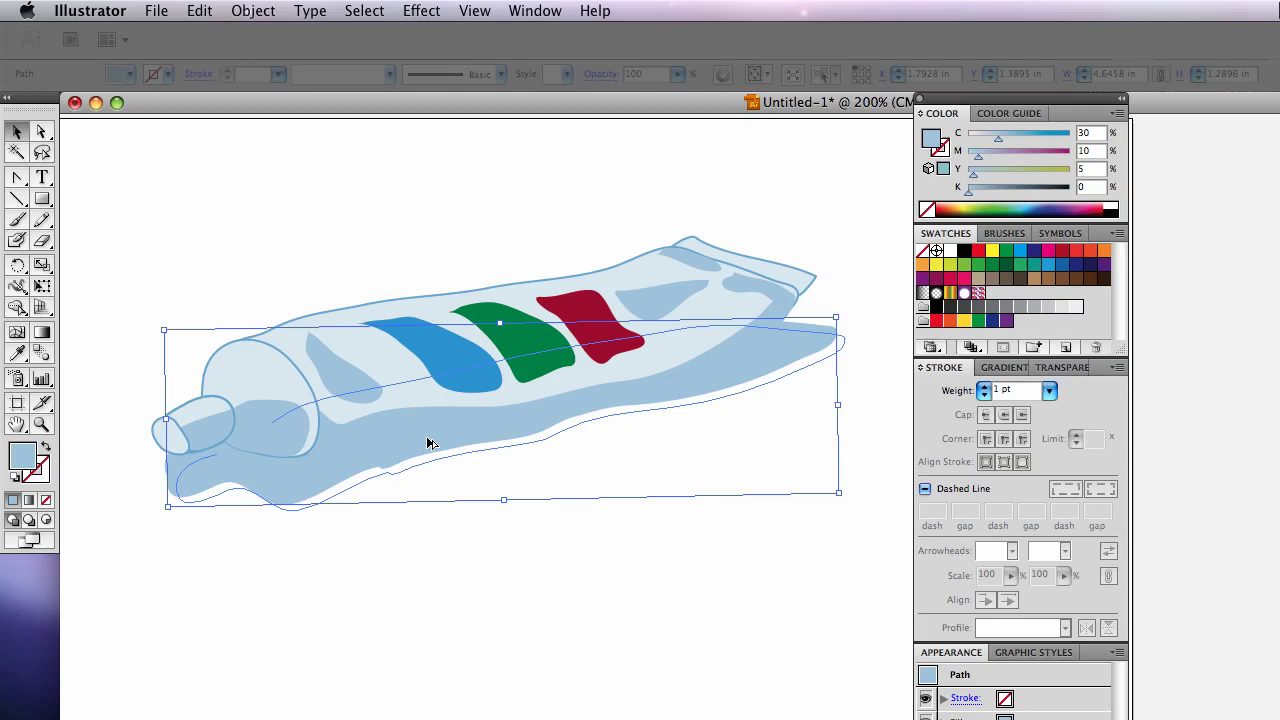
drag(427, 440, 436, 446)
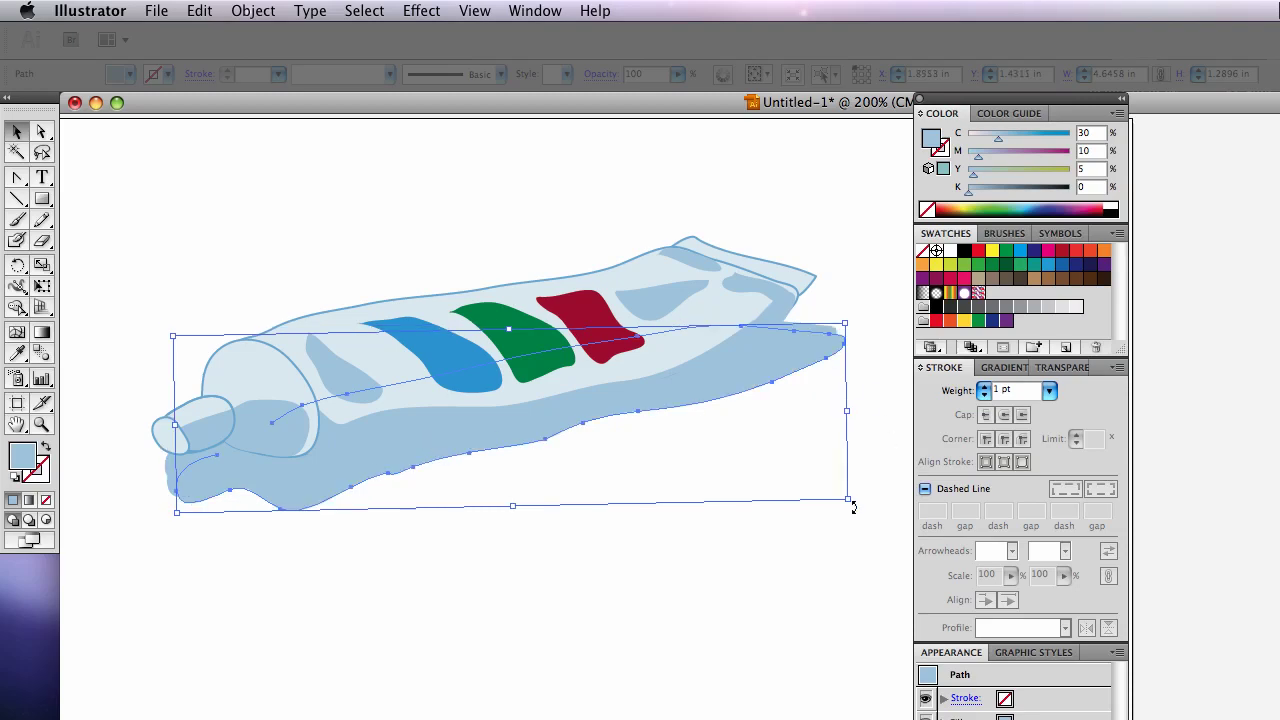
drag(853, 507, 854, 503)
drag(860, 311, 818, 370)
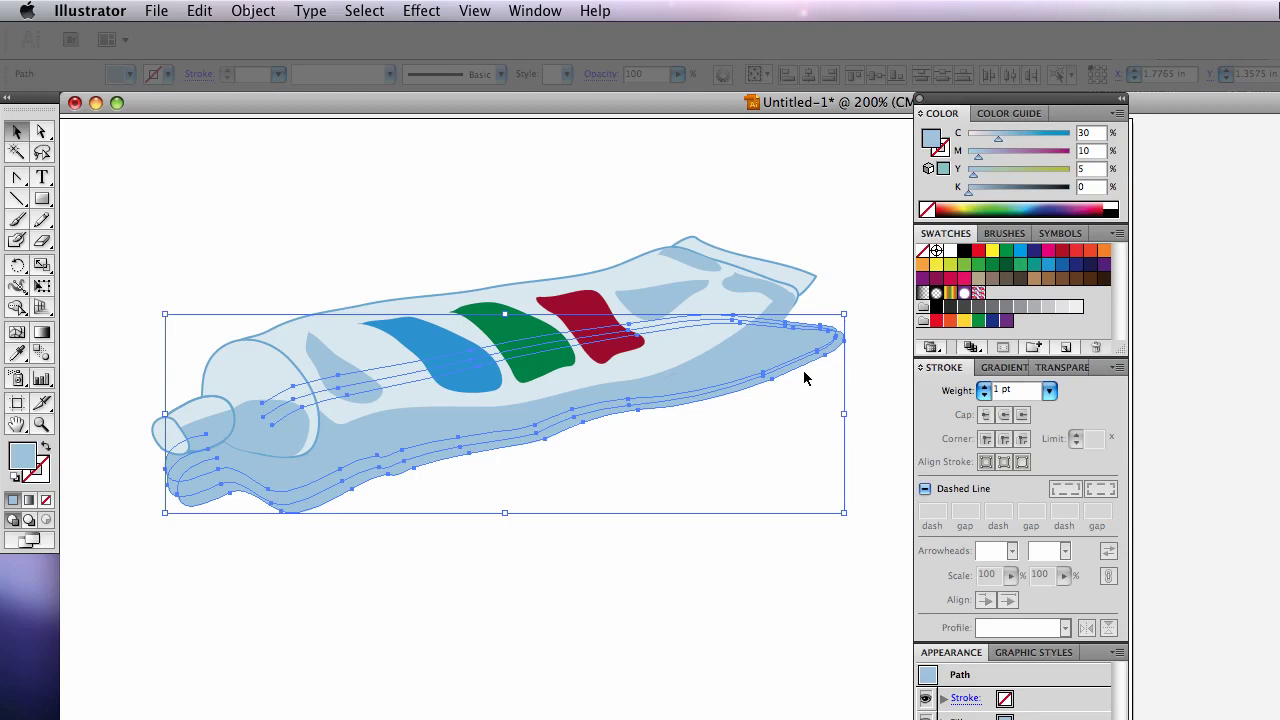
- Set the selected shadows' blending mode to Multiply in the Transparency panel
click(1050, 368)
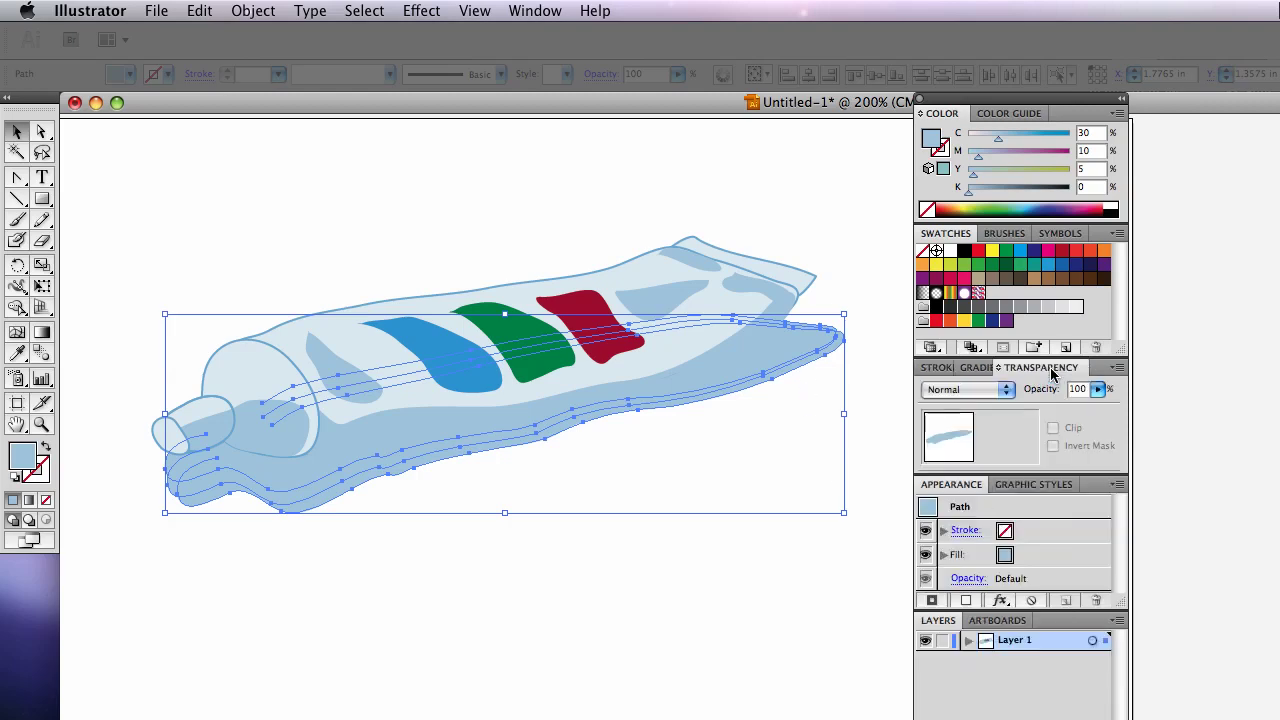
click(990, 393)
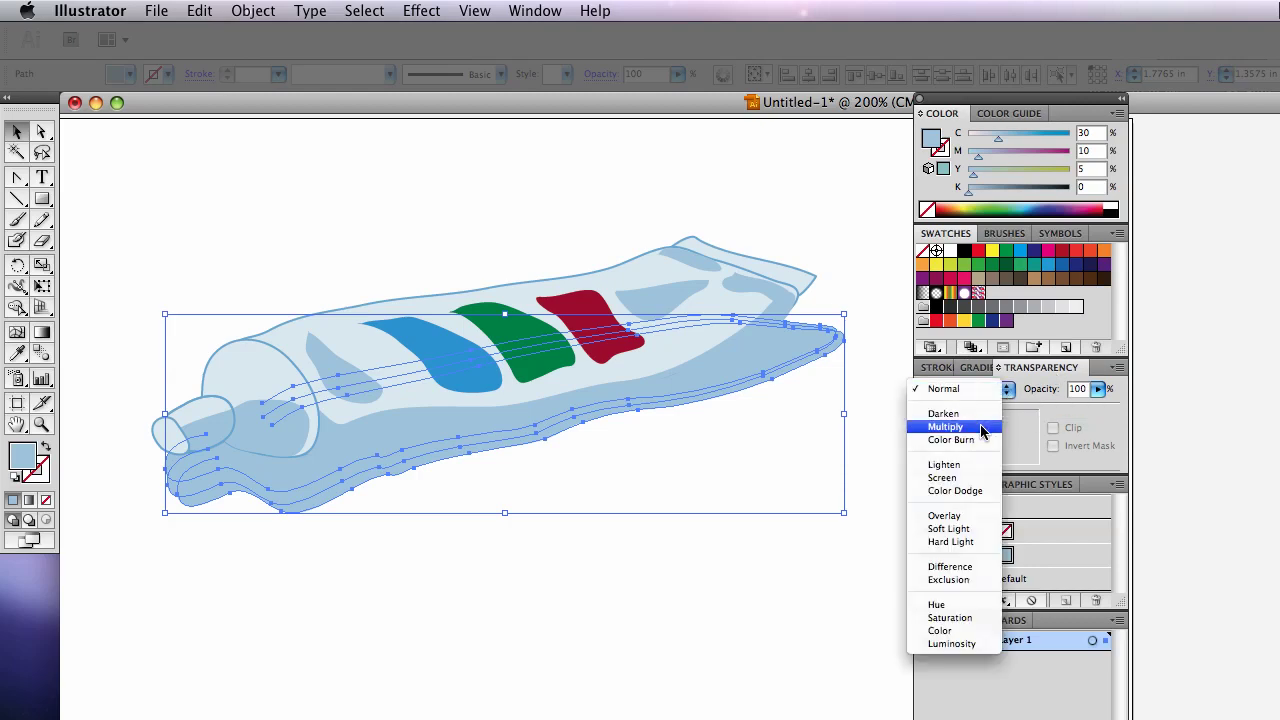
click(903, 426)
- Hide edges and zoom in to inspect the layered shadows, then zoom back out to the whole tube
key(super+shift+b)
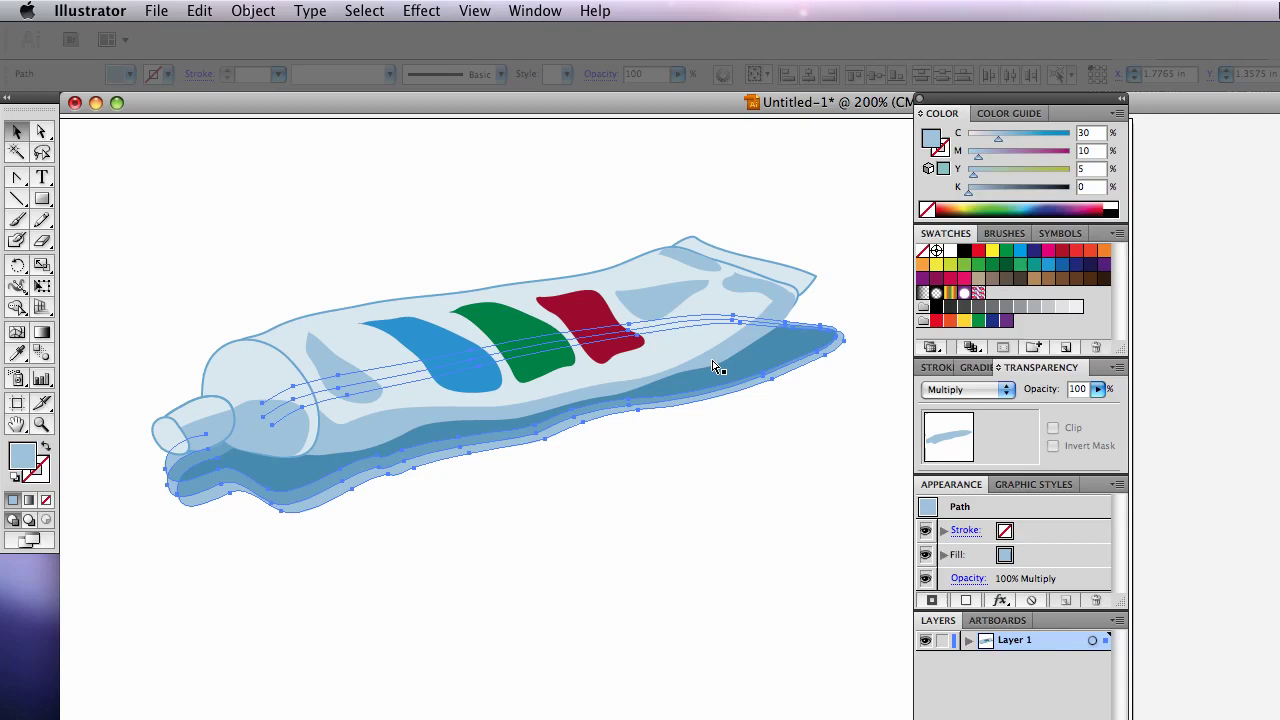
key(super+equal)
key(super+equal)
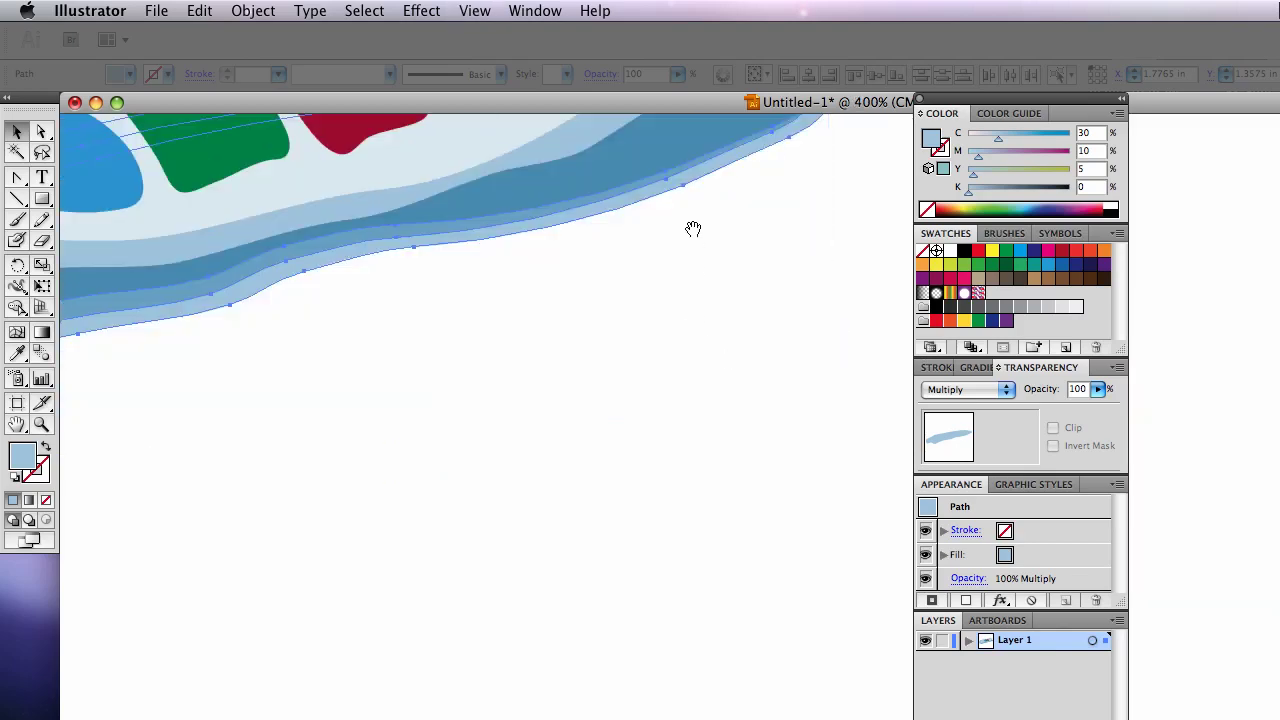
drag(691, 229, 741, 517)
click(834, 308)
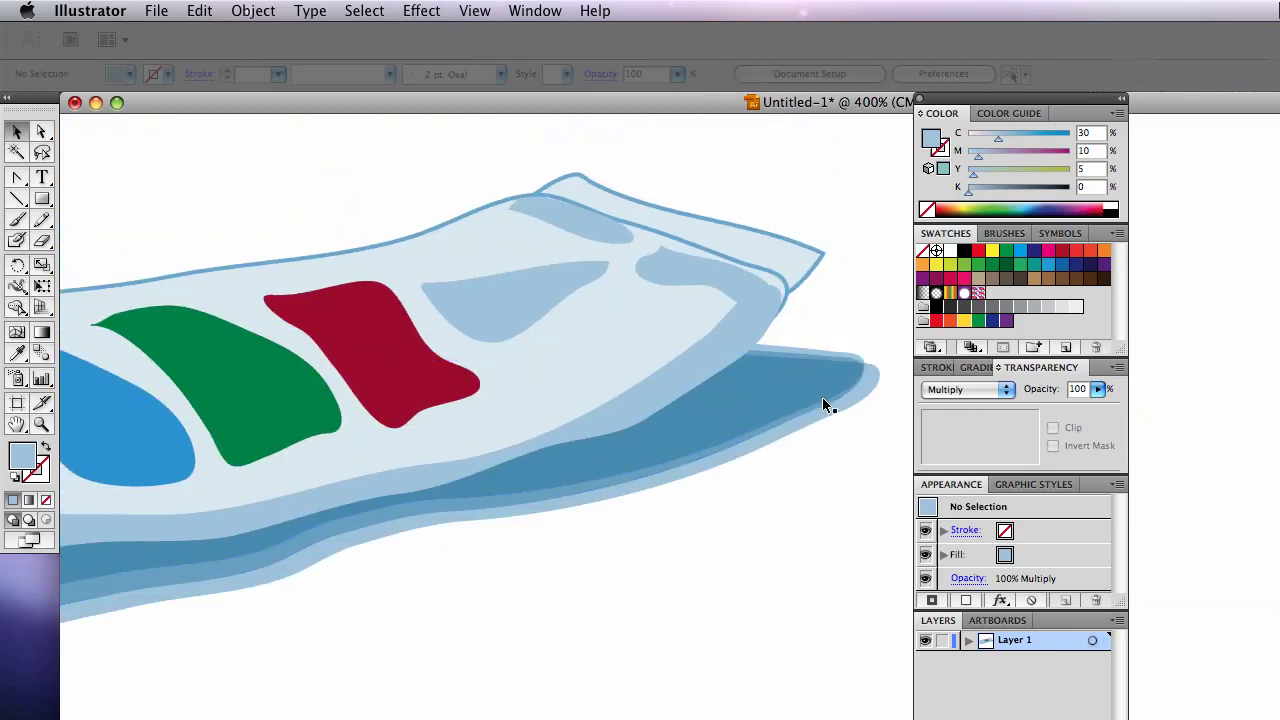
drag(374, 467, 646, 350)
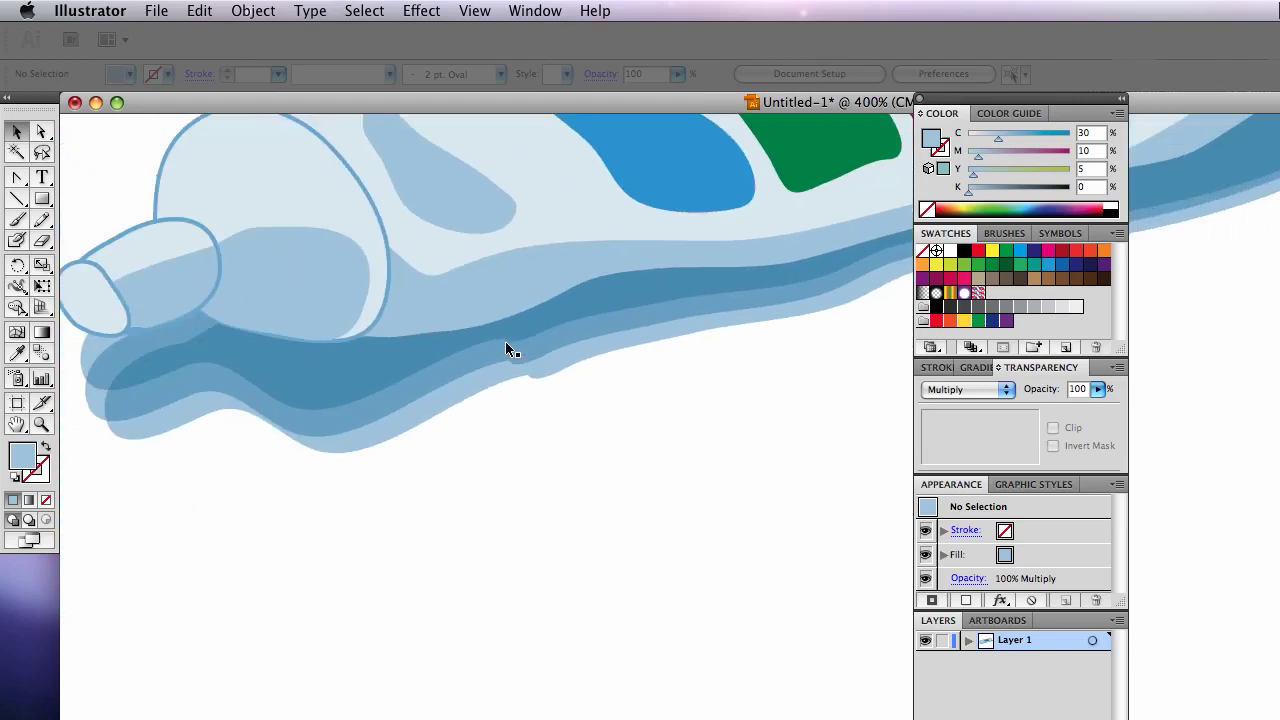
key(super+minus)
key(super+minus)
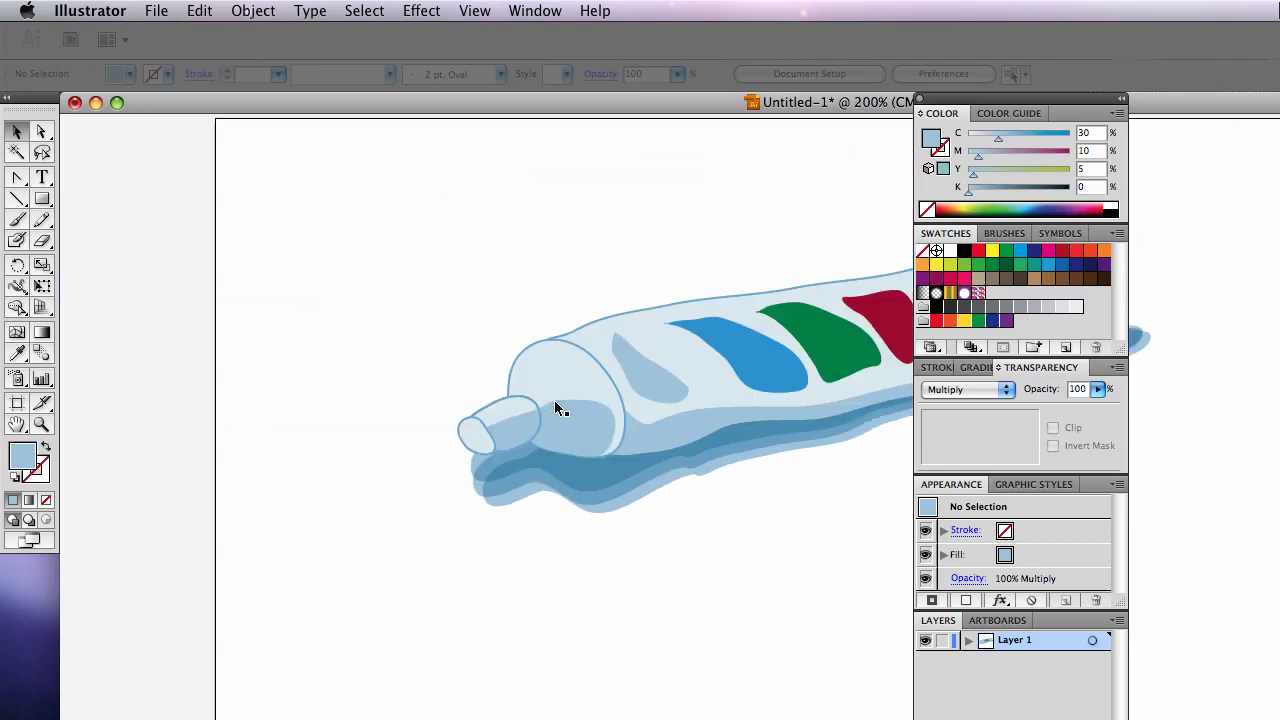
drag(703, 423, 402, 413)
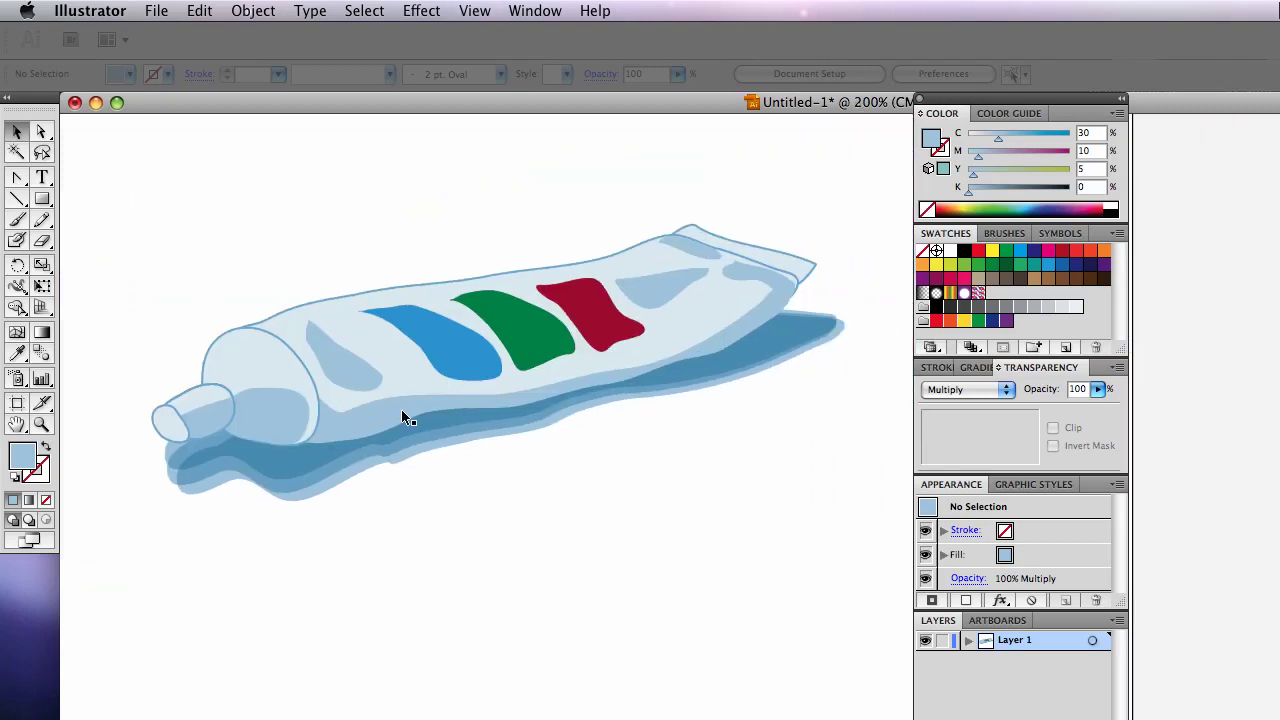